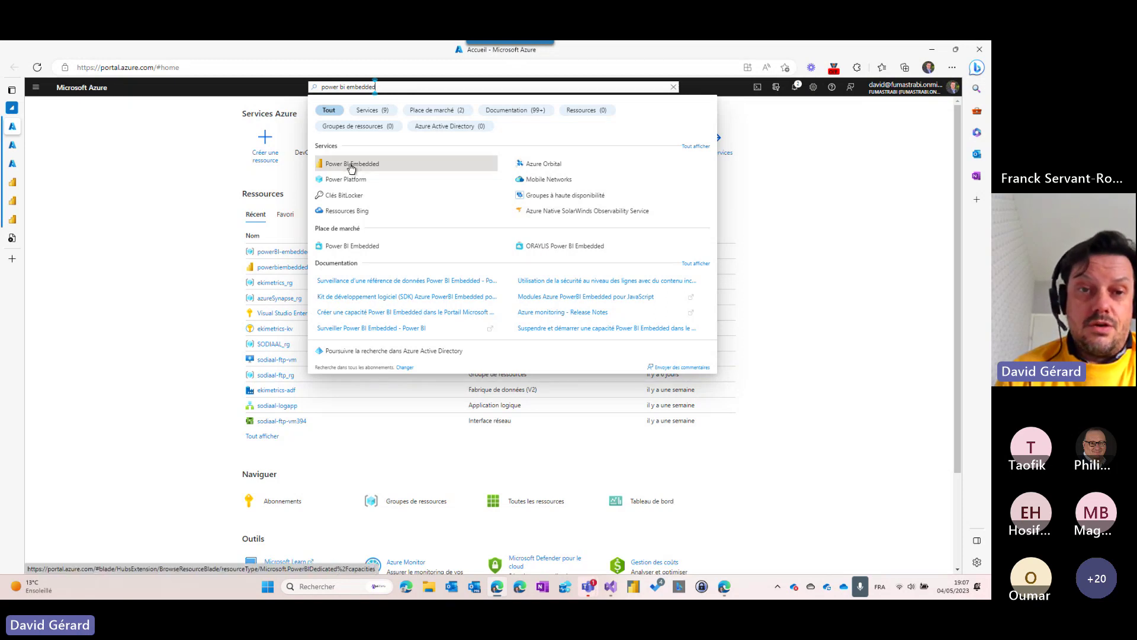
Step: Start creating a Power BI Embedded capacity and assign it to the powerBI-embedded_rg resource group
click(353, 168)
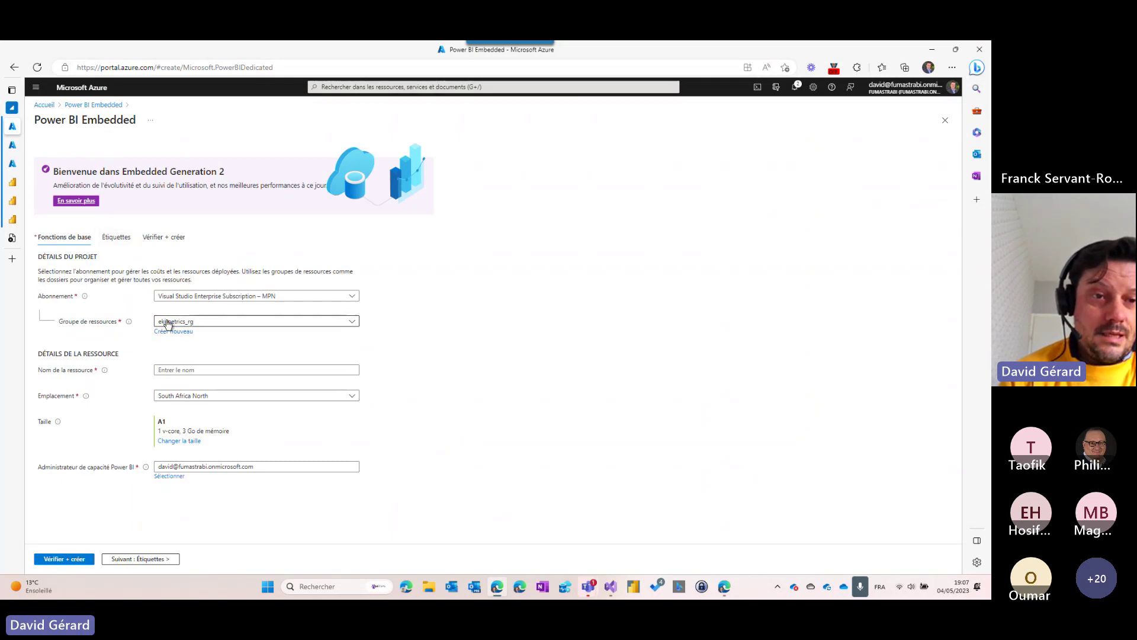
click(215, 324)
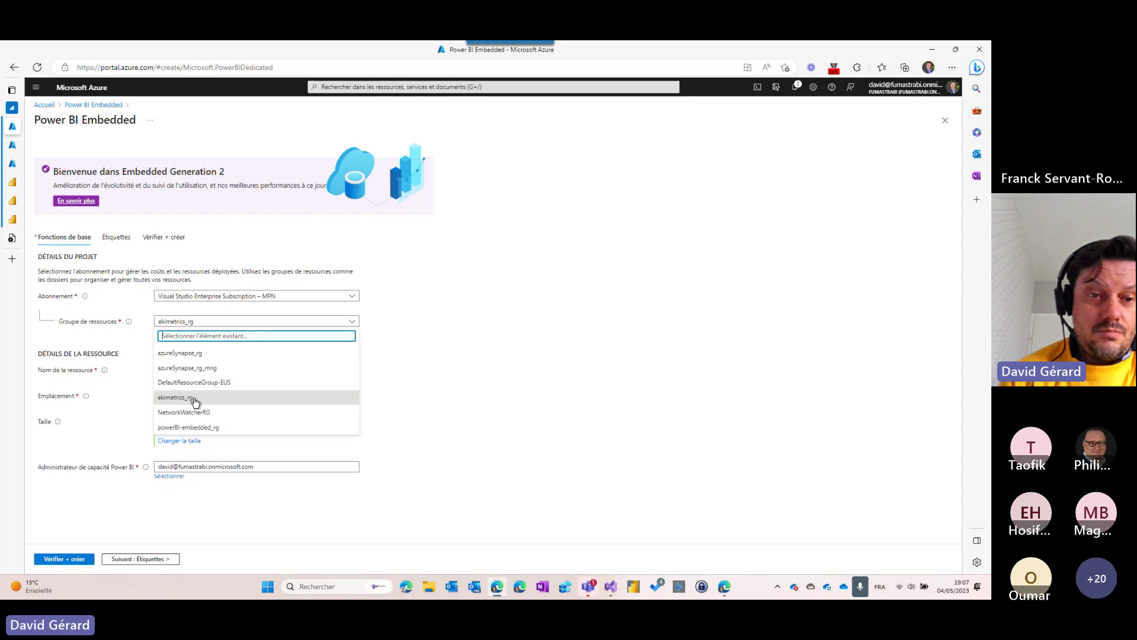
click(205, 426)
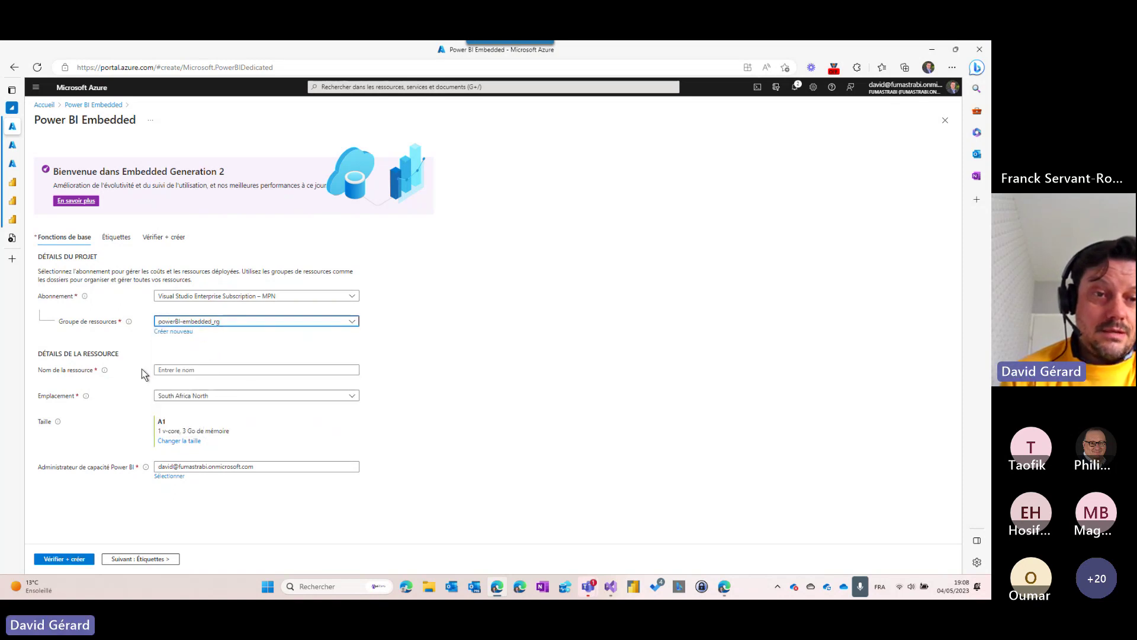
click(176, 369)
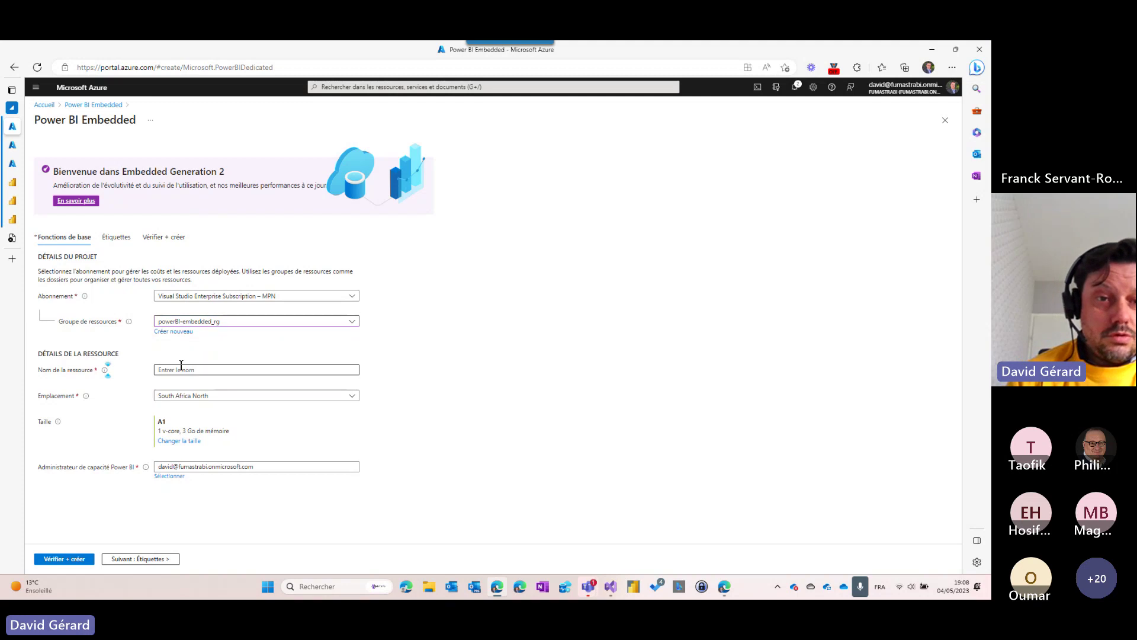
click(141, 375)
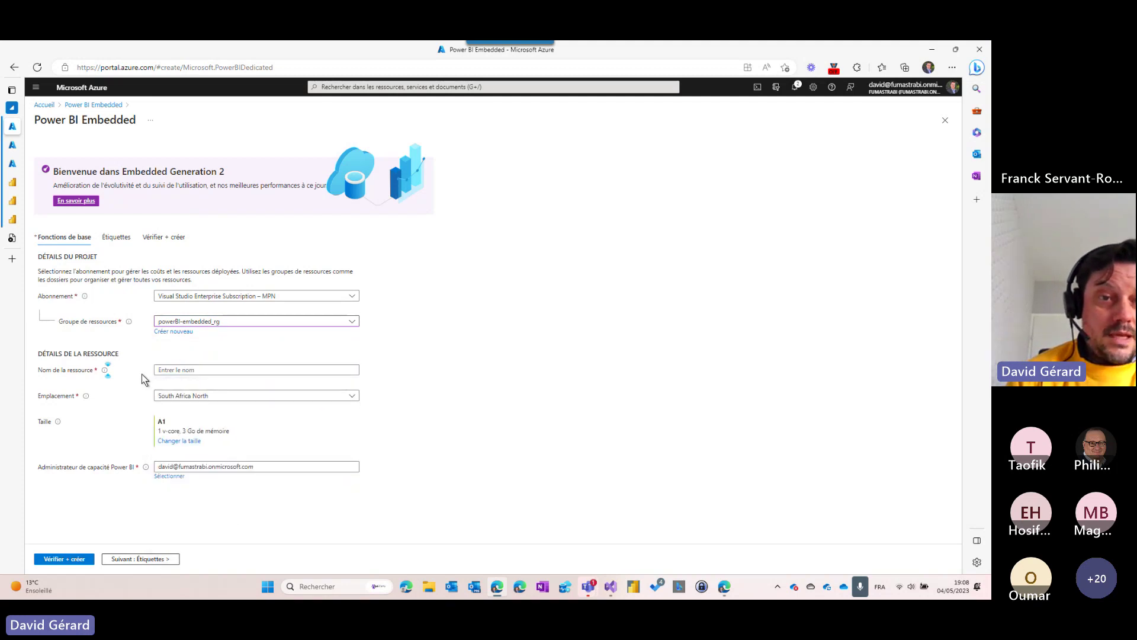
Step: Try West India as the new capacity's location and switch it back to South Africa North
click(183, 397)
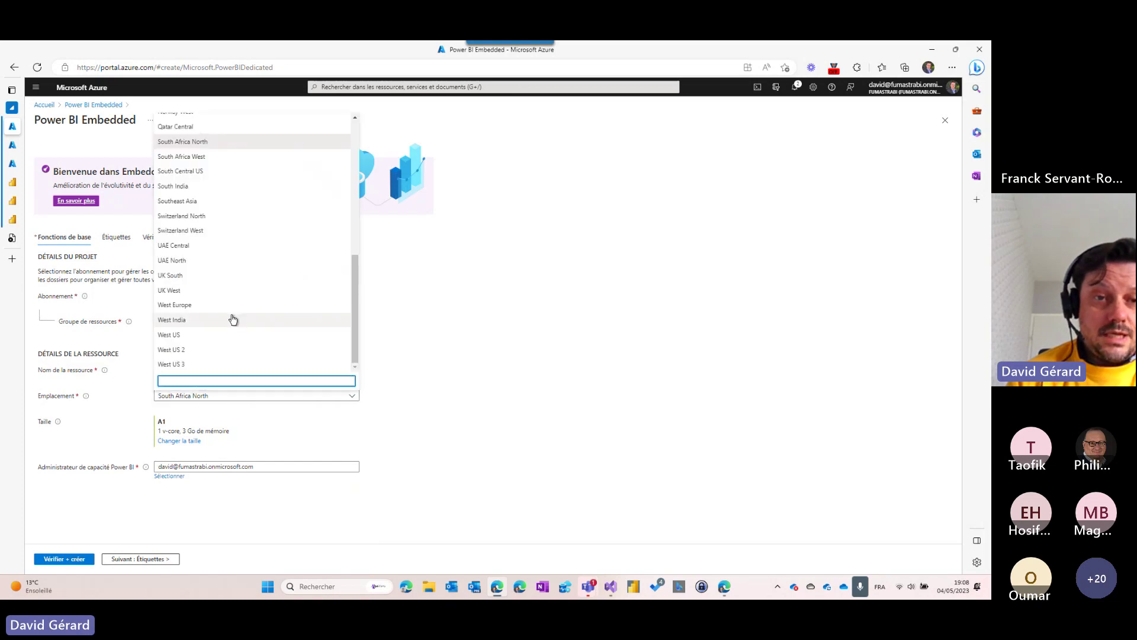
click(232, 320)
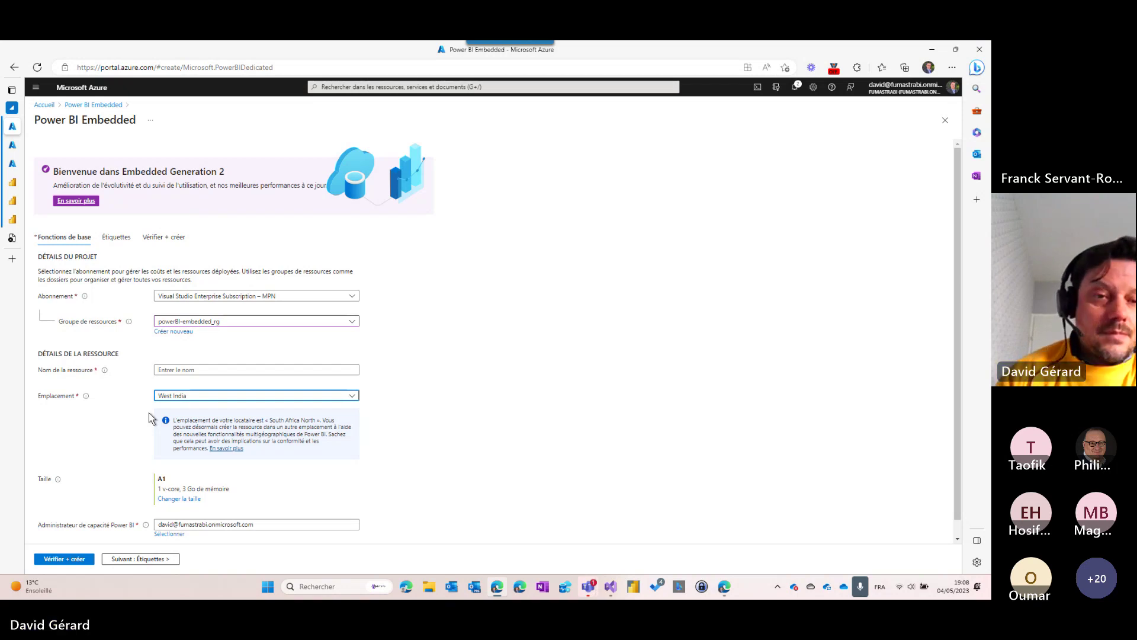
click(185, 400)
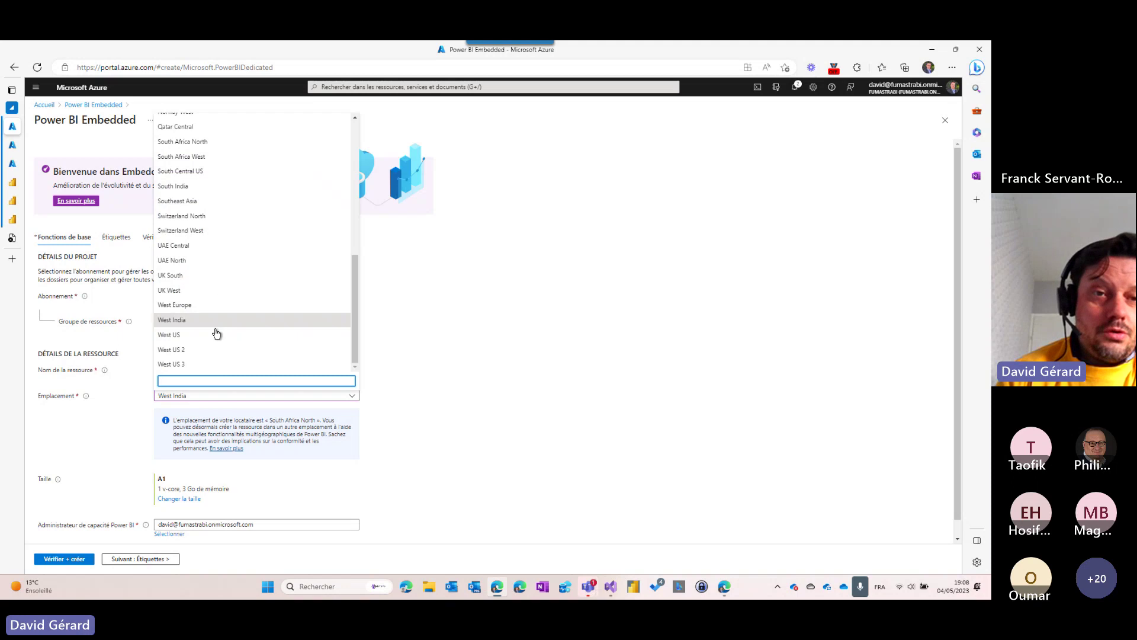
click(212, 143)
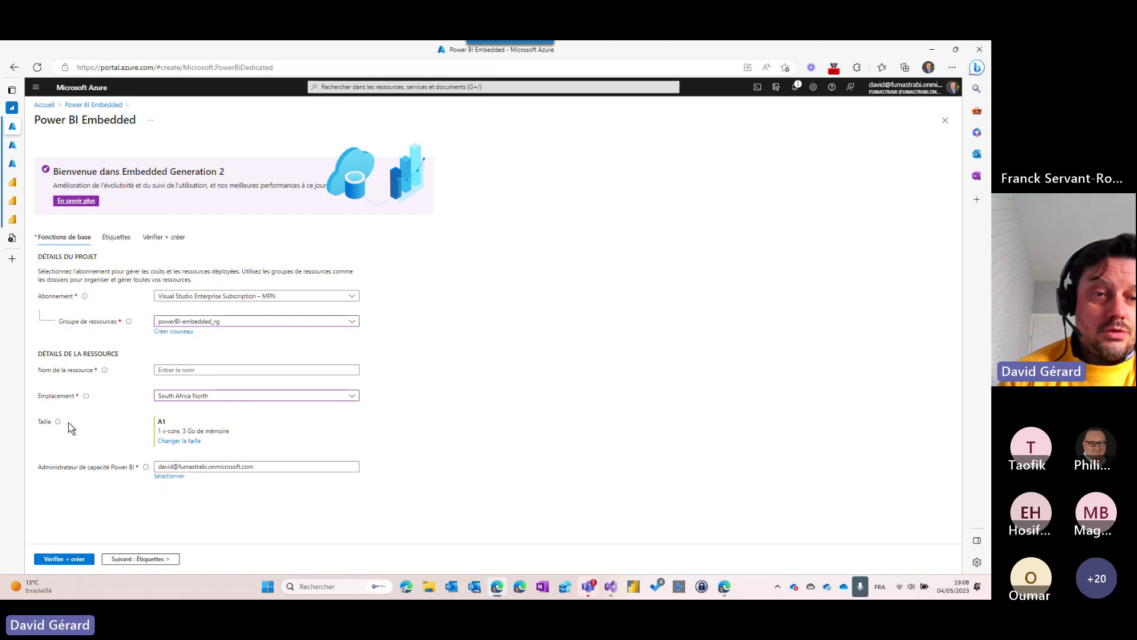
Step: Review the available capacity sizes, the tag settings and the validation summary of the new Power BI Embedded capacity
click(177, 441)
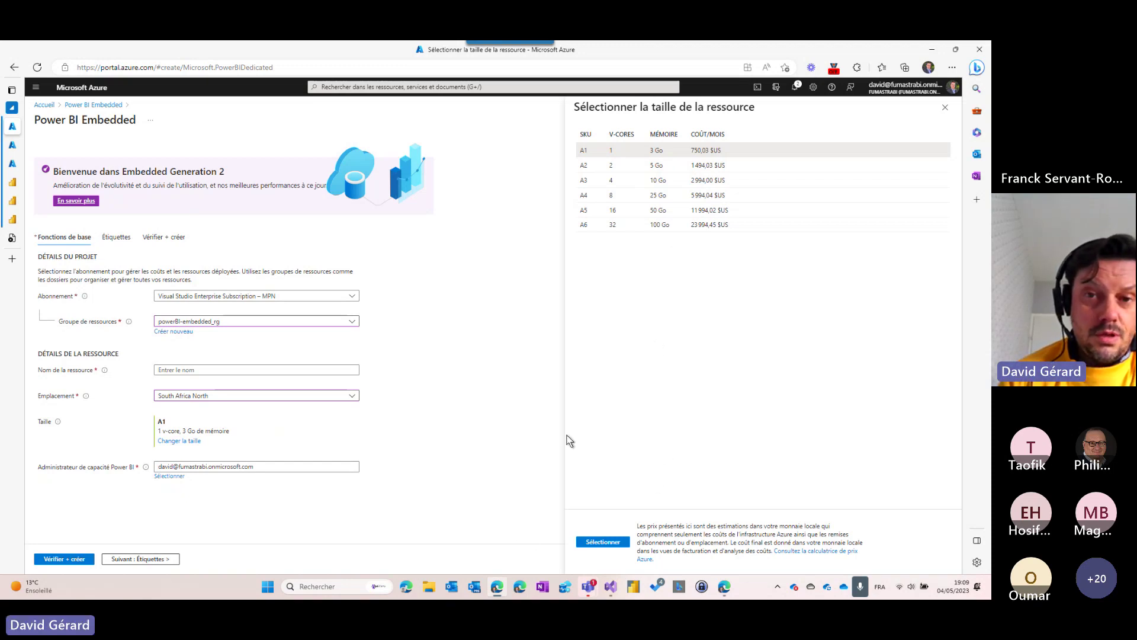
click(947, 109)
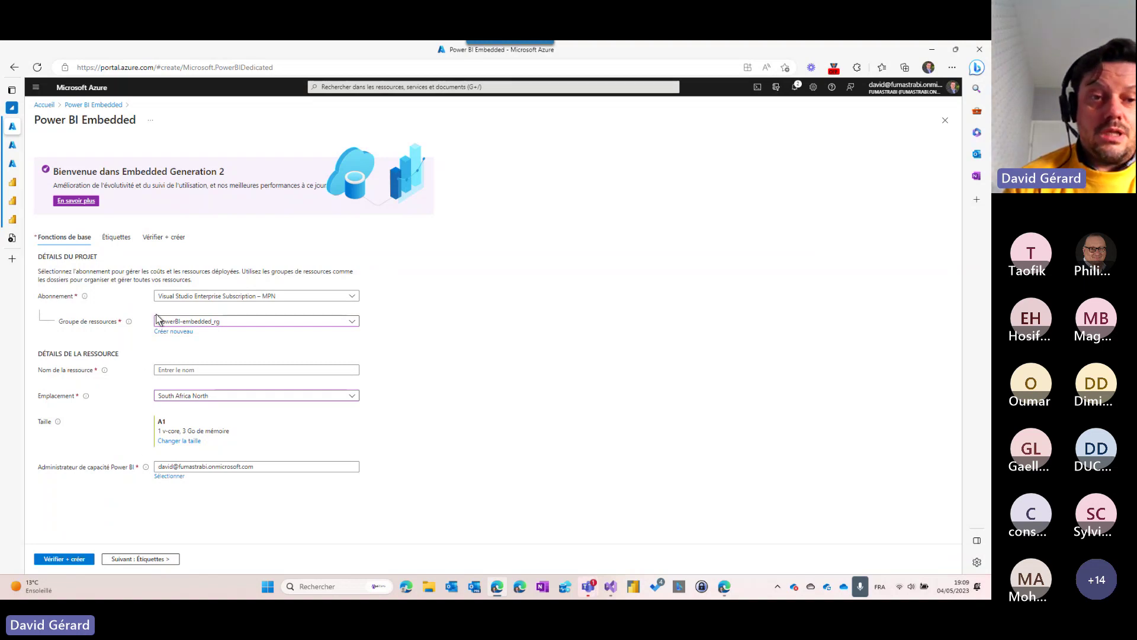
click(119, 241)
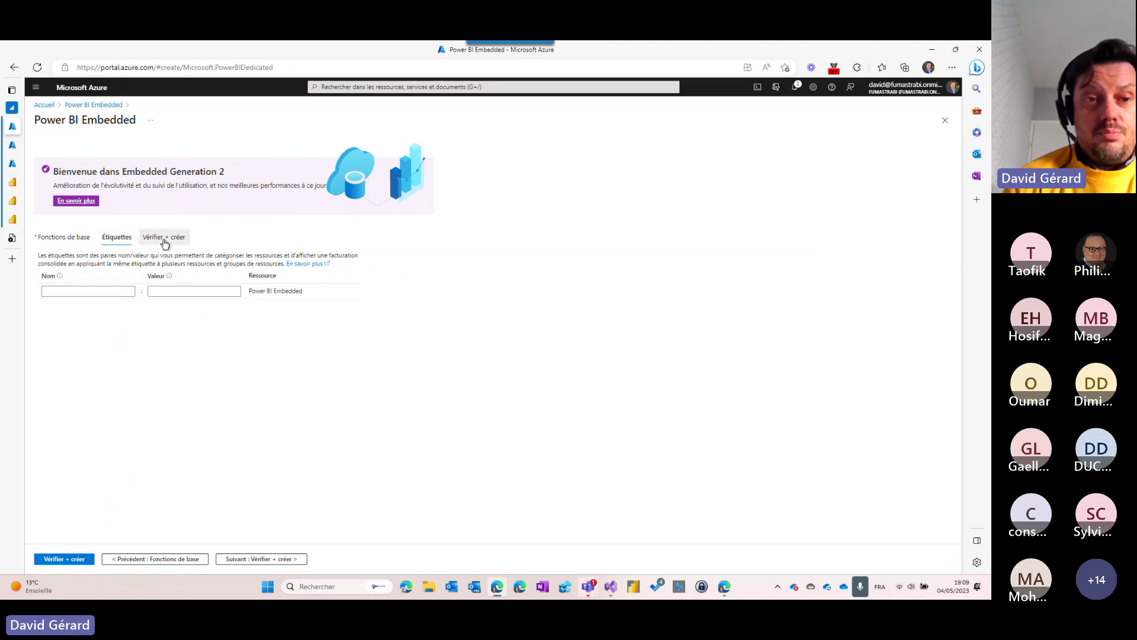
click(165, 240)
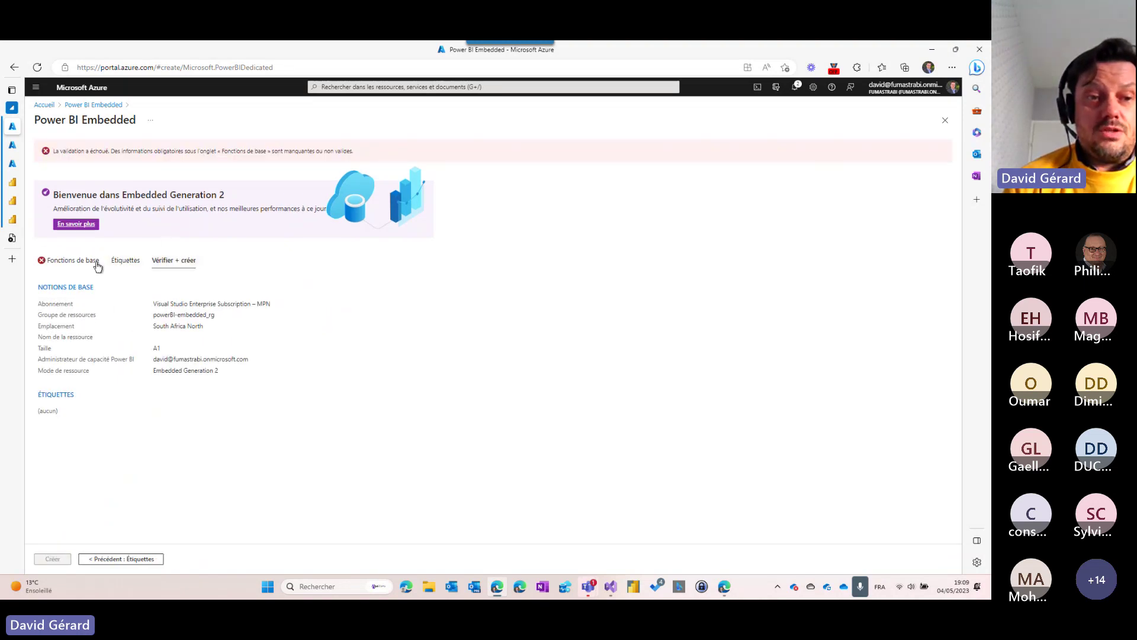
click(69, 263)
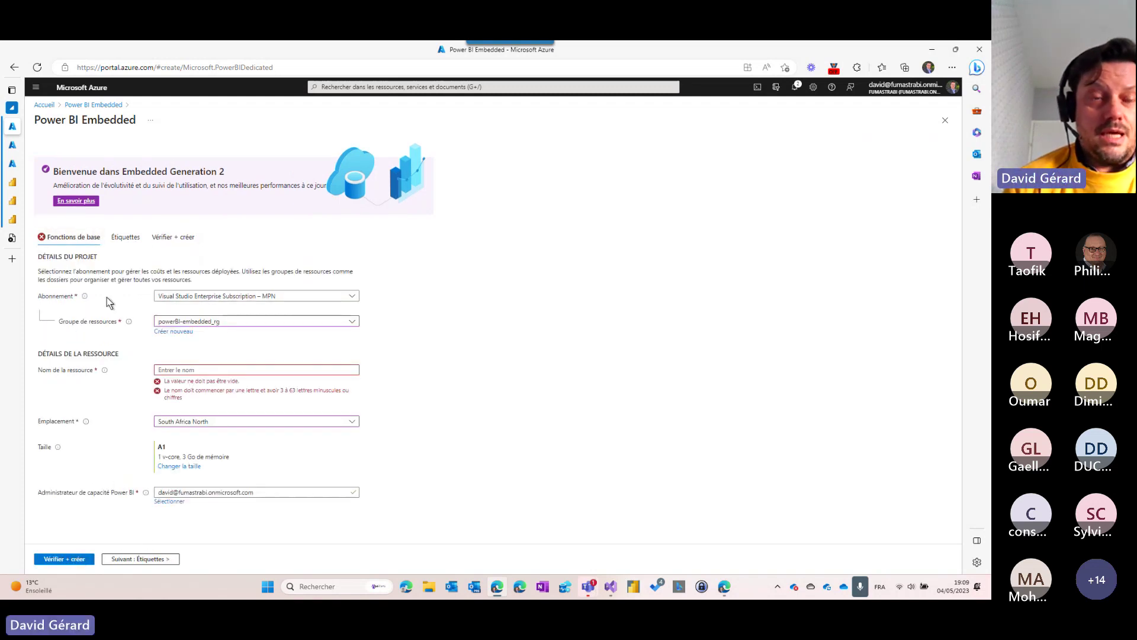
Step: Discard the unsaved capacity form and view the size options of the existing powerbiembeddedcpbistras capacity
click(93, 105)
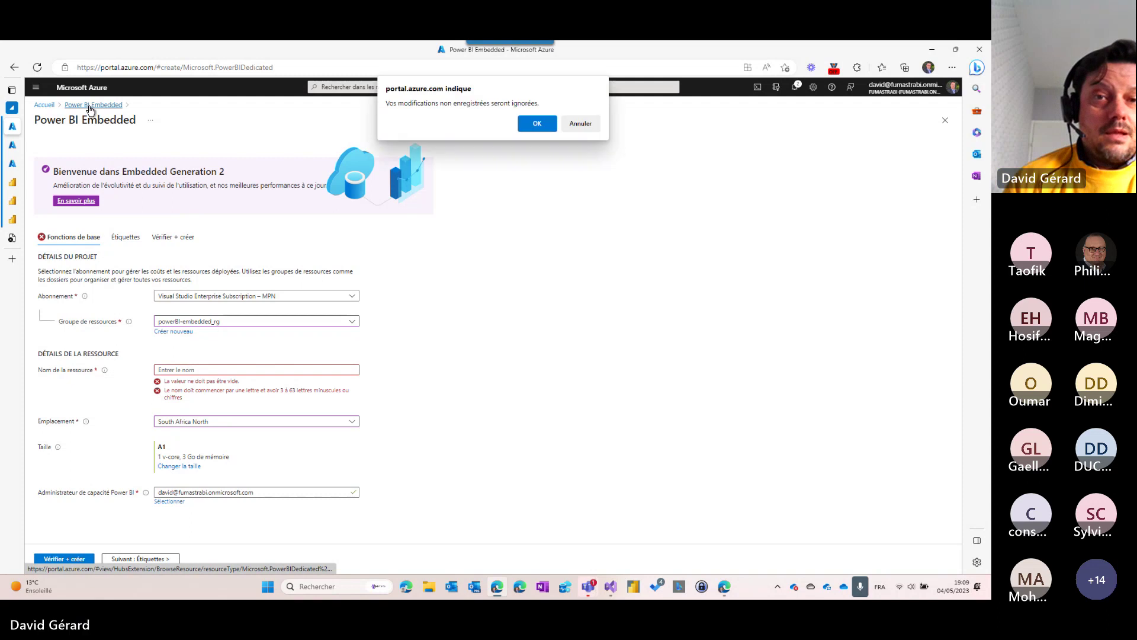
click(538, 123)
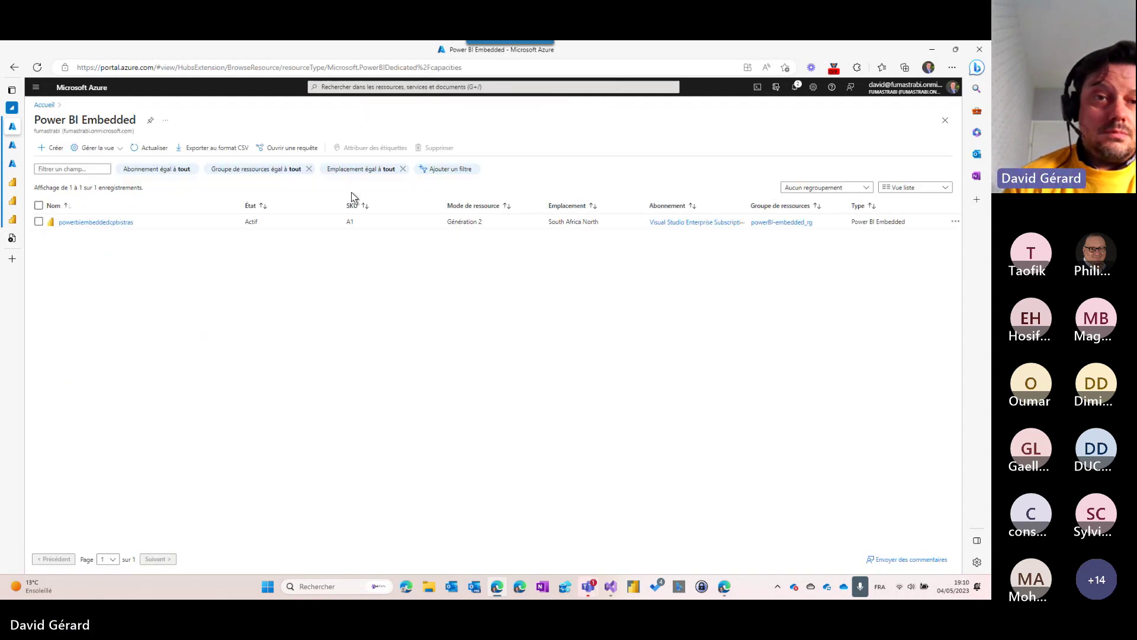
click(88, 223)
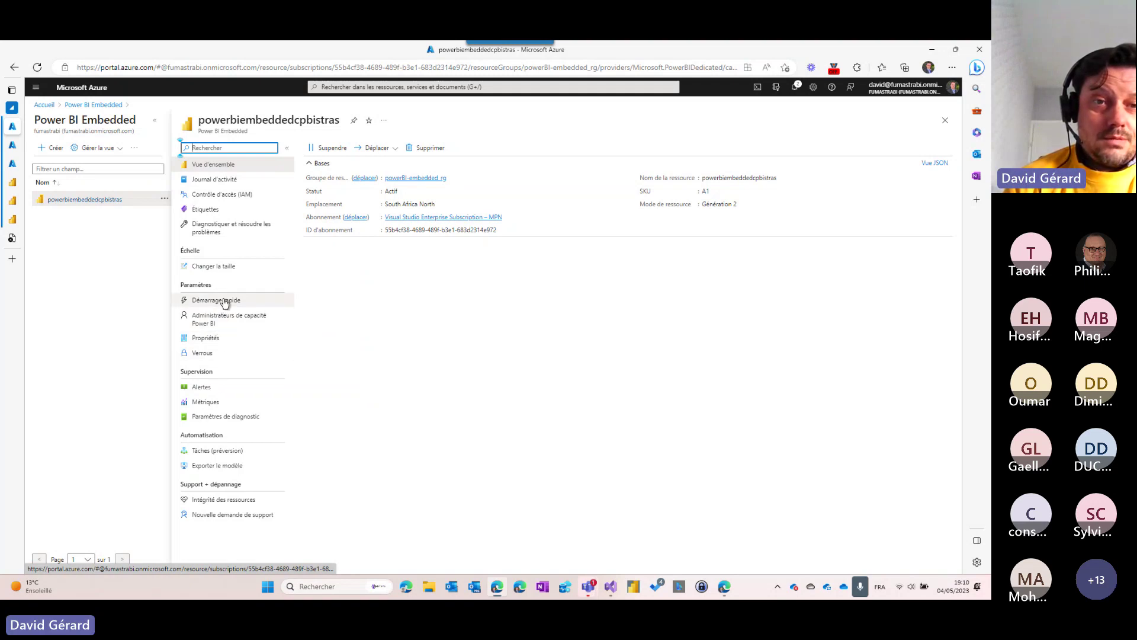
click(225, 267)
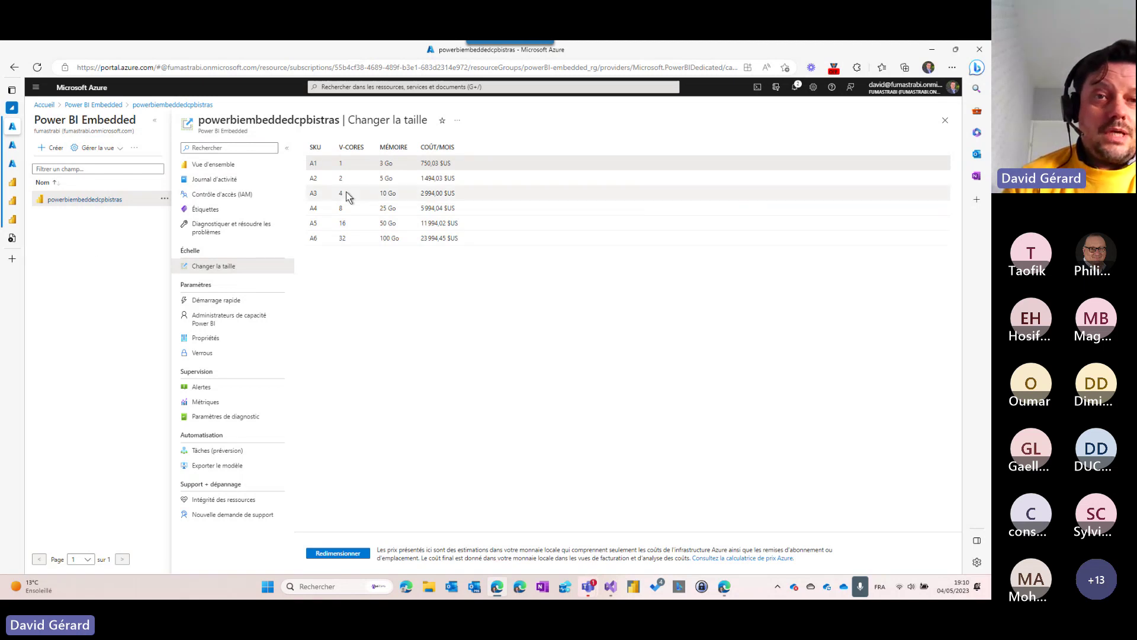
Step: Switch to the Azure Active Directory admin center and register an application named "Club Power BI - Embedded App"
click(16, 148)
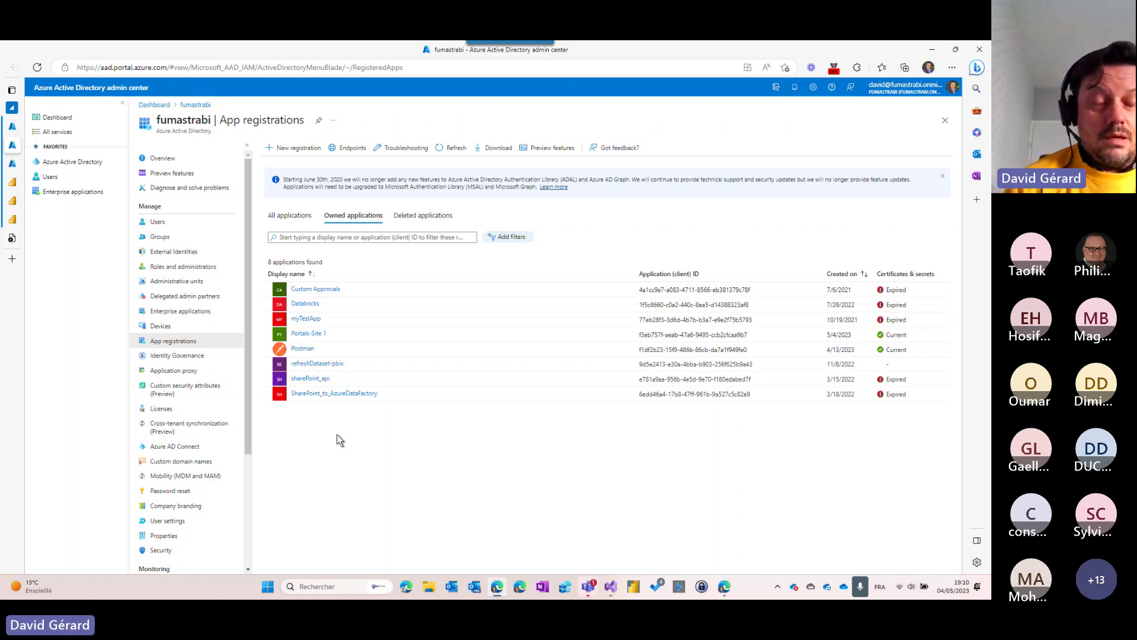
click(297, 148)
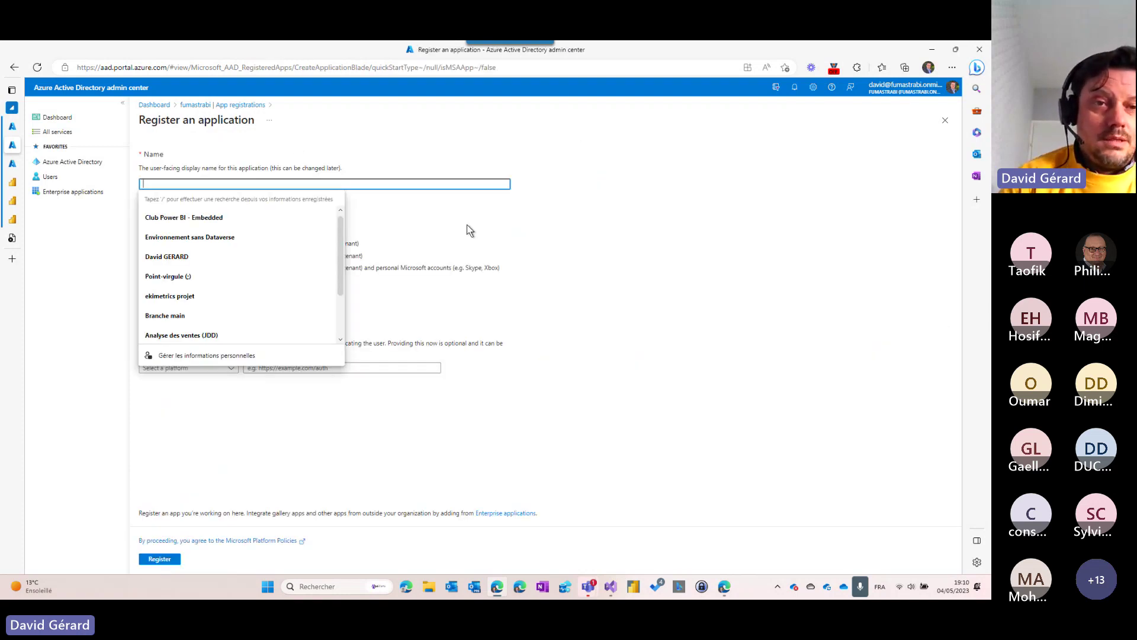
click(230, 218)
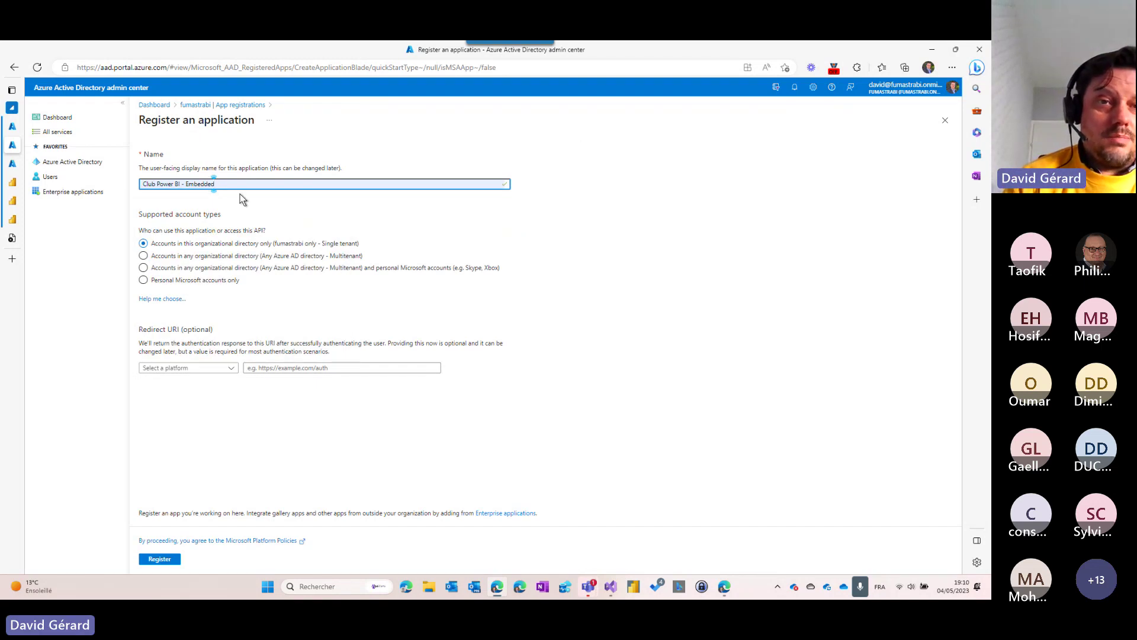
text(App)
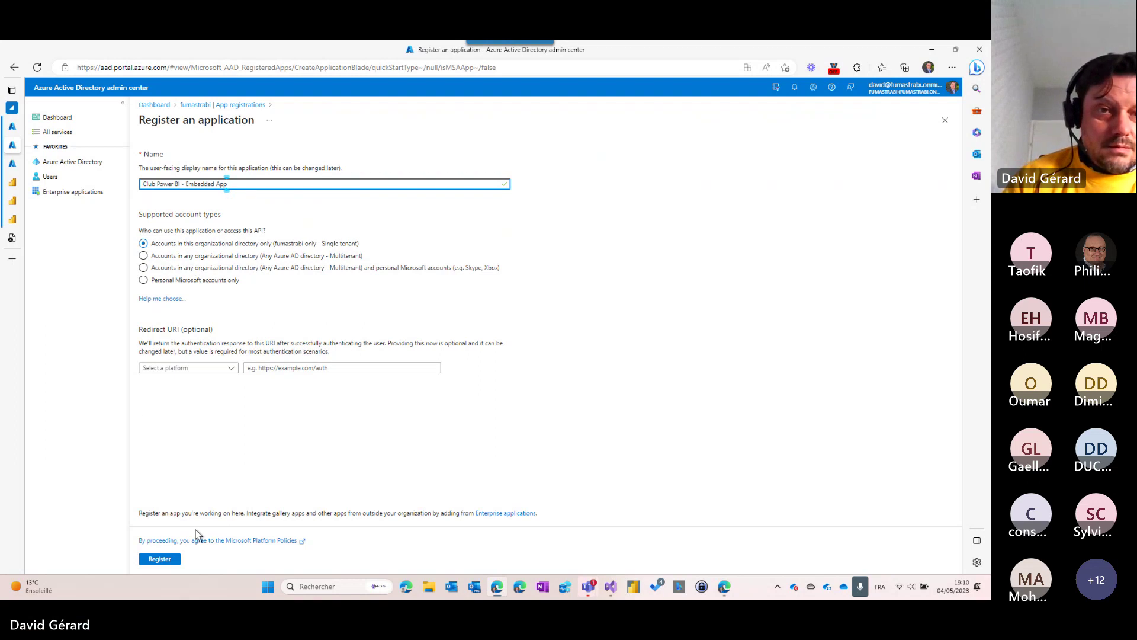
click(158, 559)
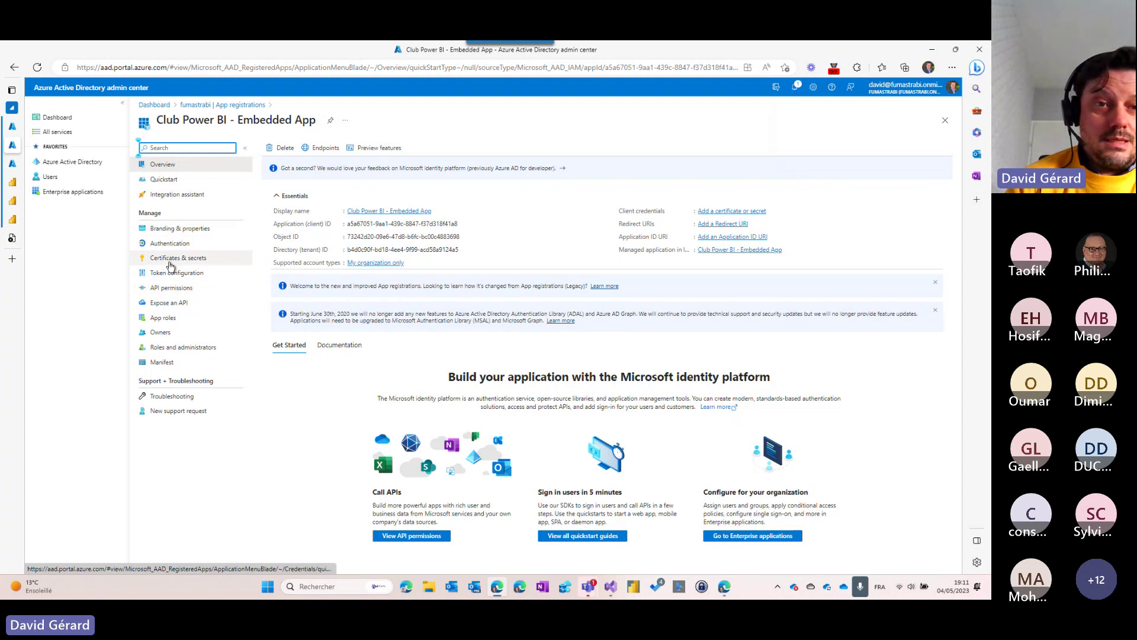
Step: Add a client secret to the registered app with the description "Secret pour embedded CPBI"
click(168, 260)
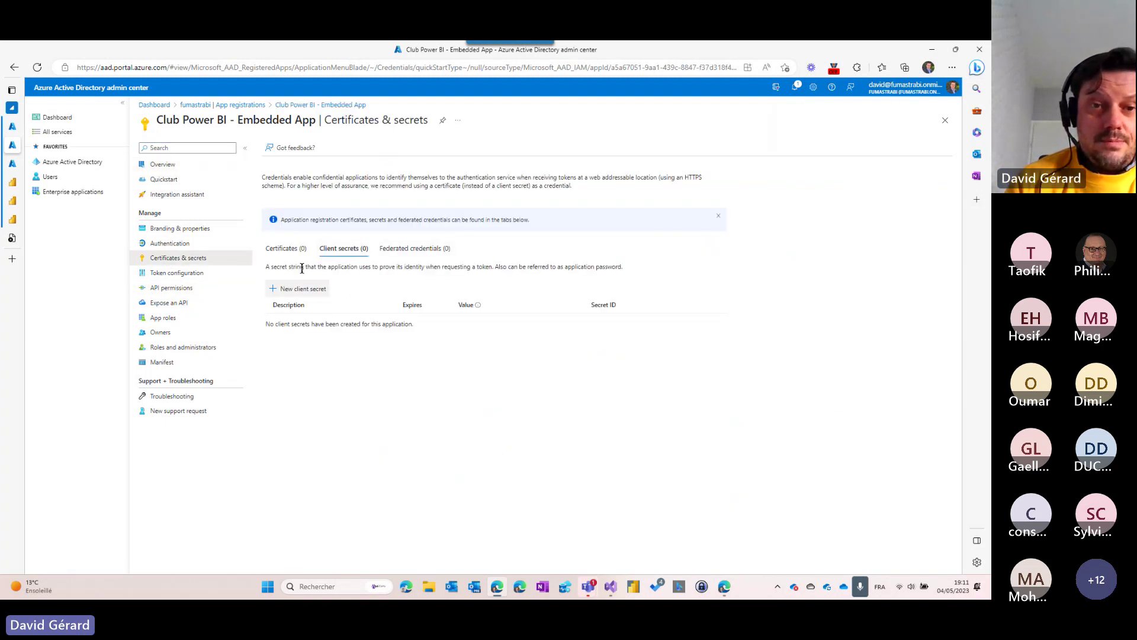
click(300, 288)
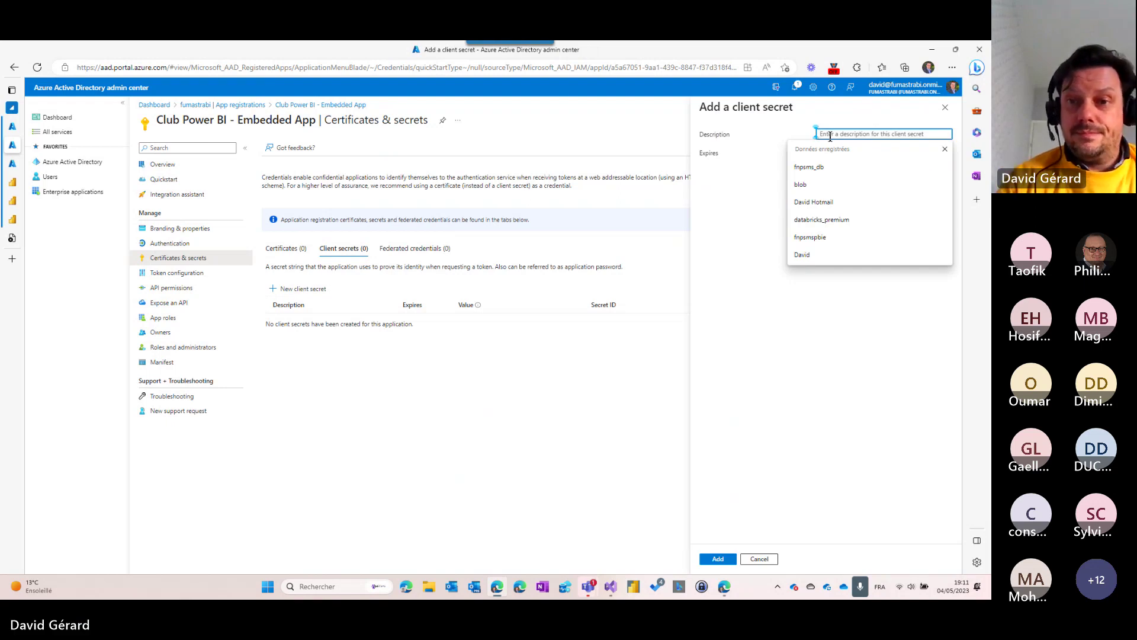
text(Secret)
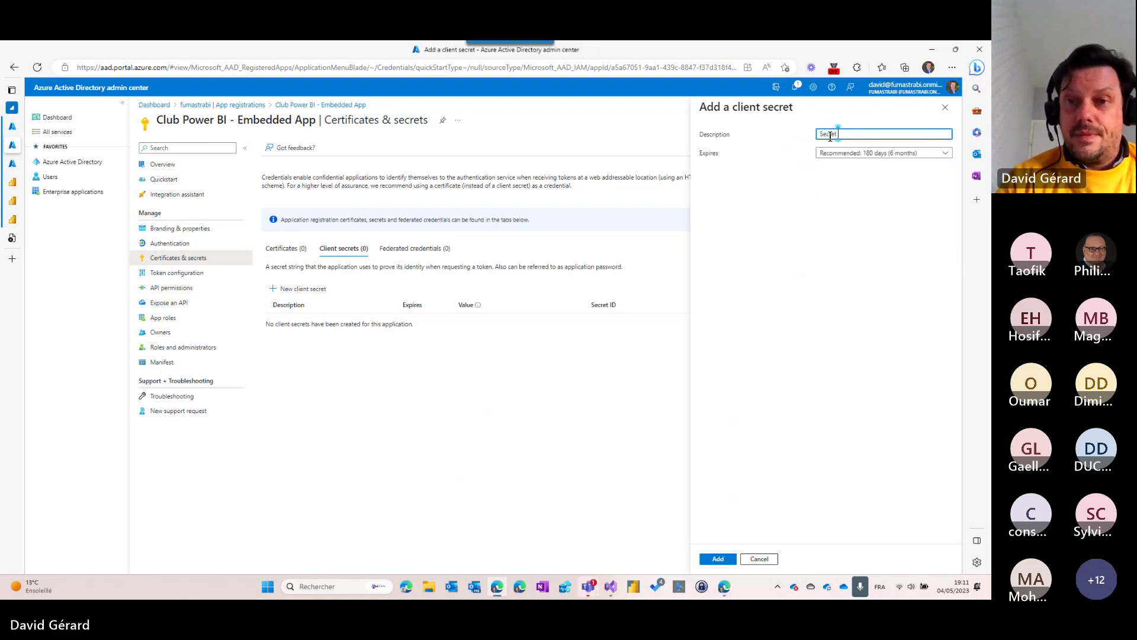
text( pour emb)
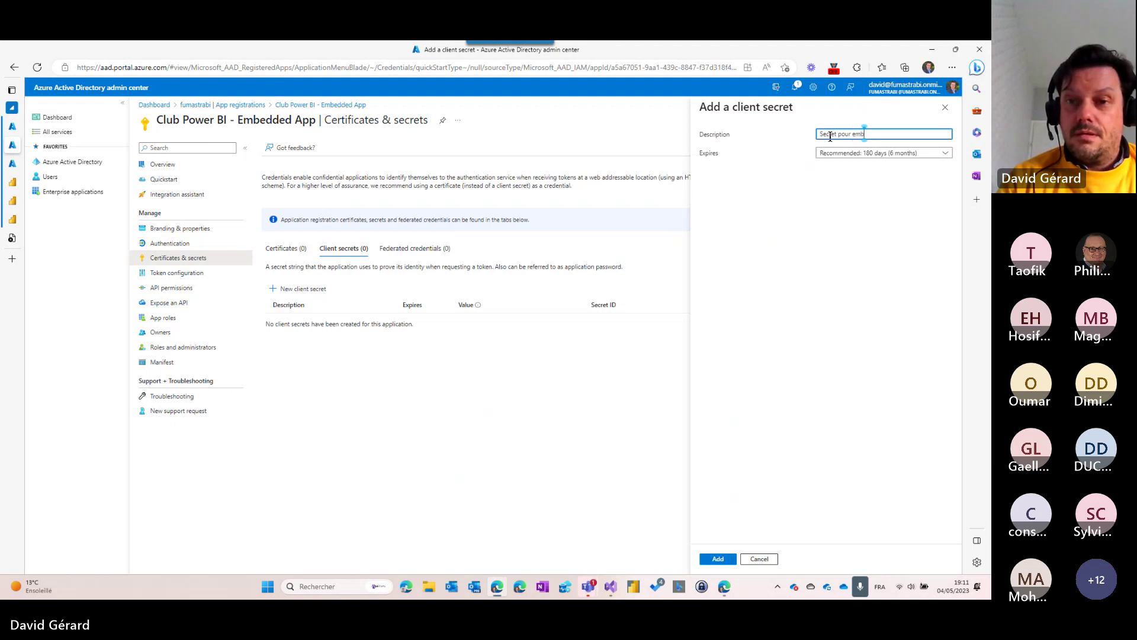
text(edded)
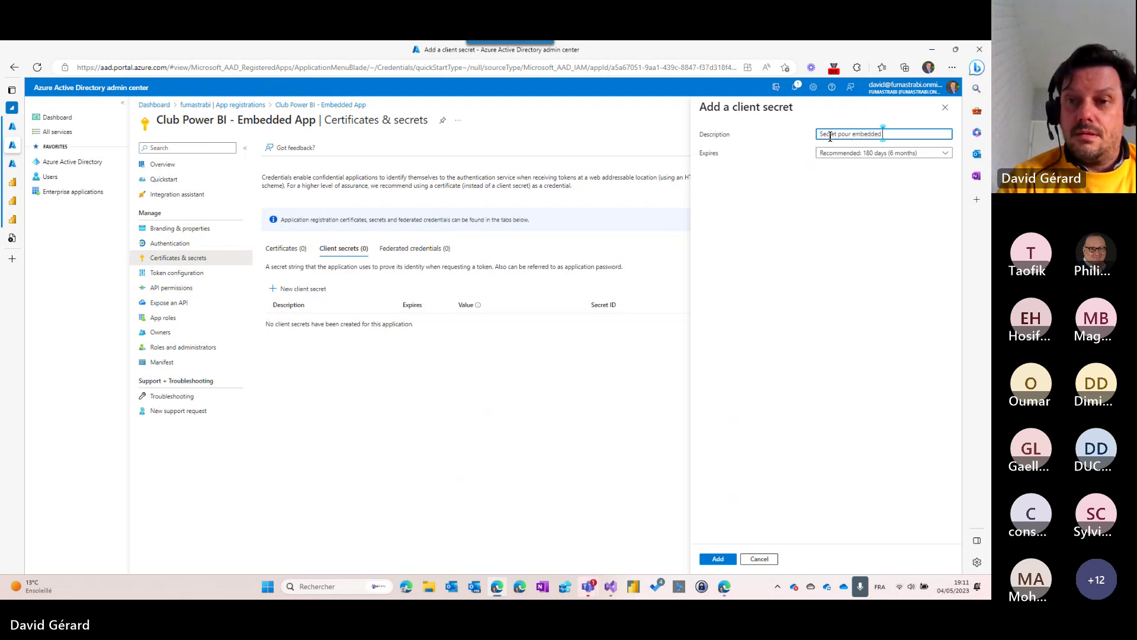
text( CPBI)
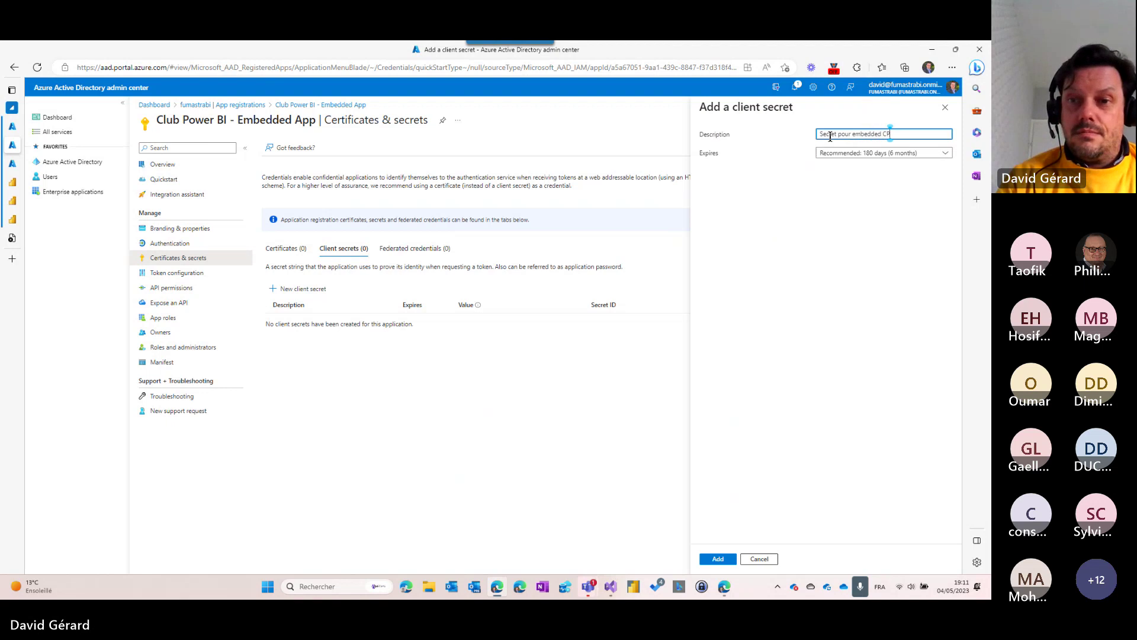
click(718, 559)
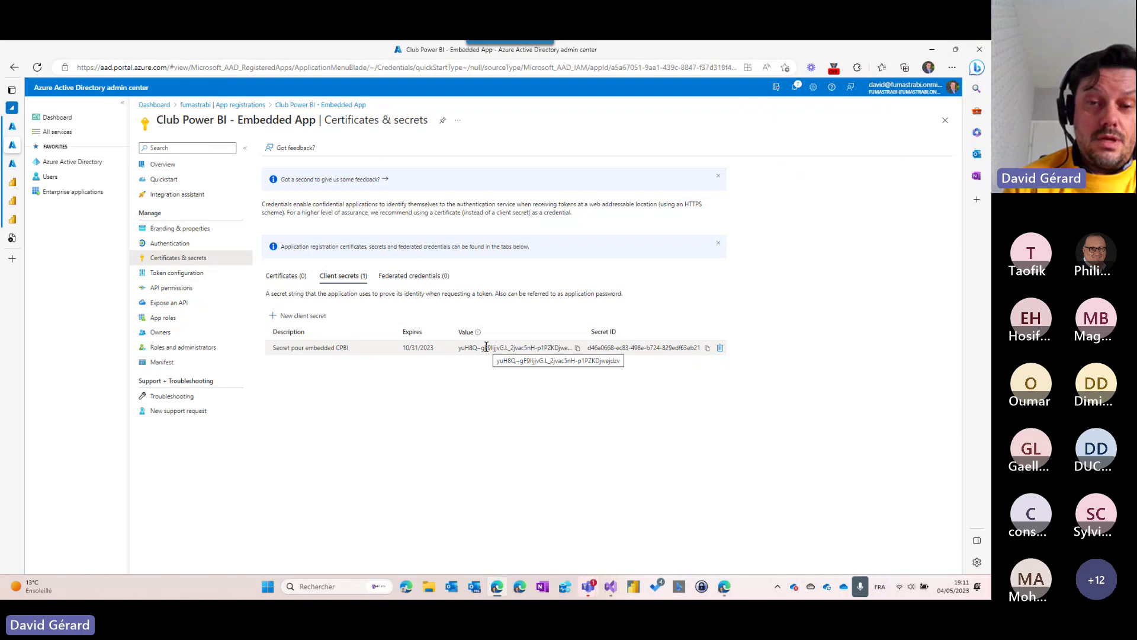
Step: Copy the new client secret's value and paste it after "Client Secret:" in the OneNote note in the browser sidebar
click(578, 349)
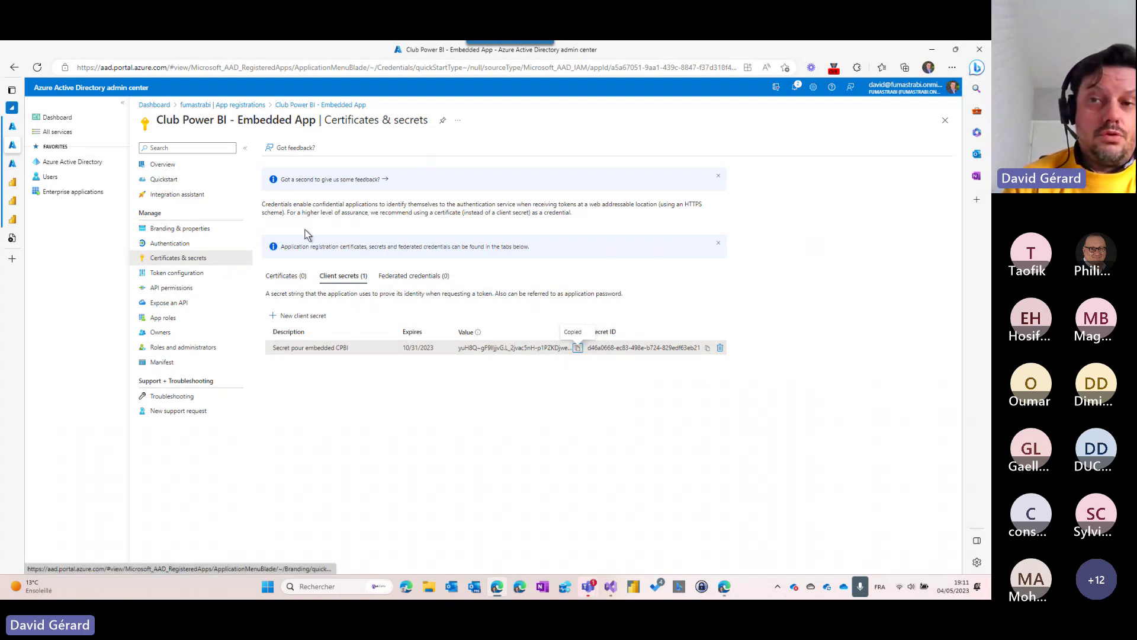
click(976, 177)
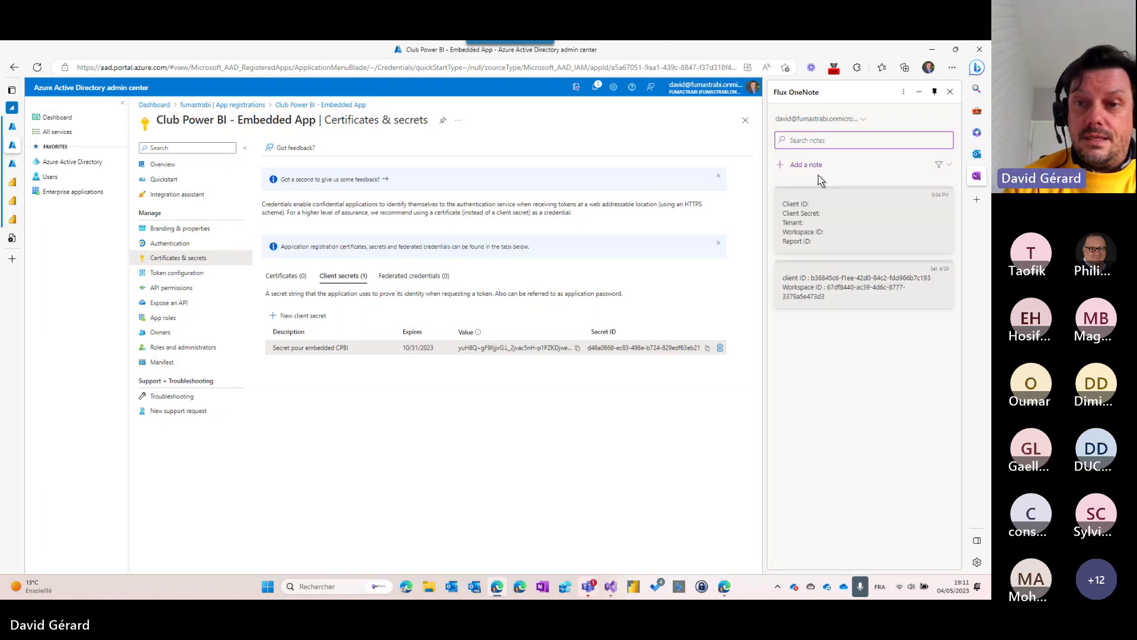
click(841, 220)
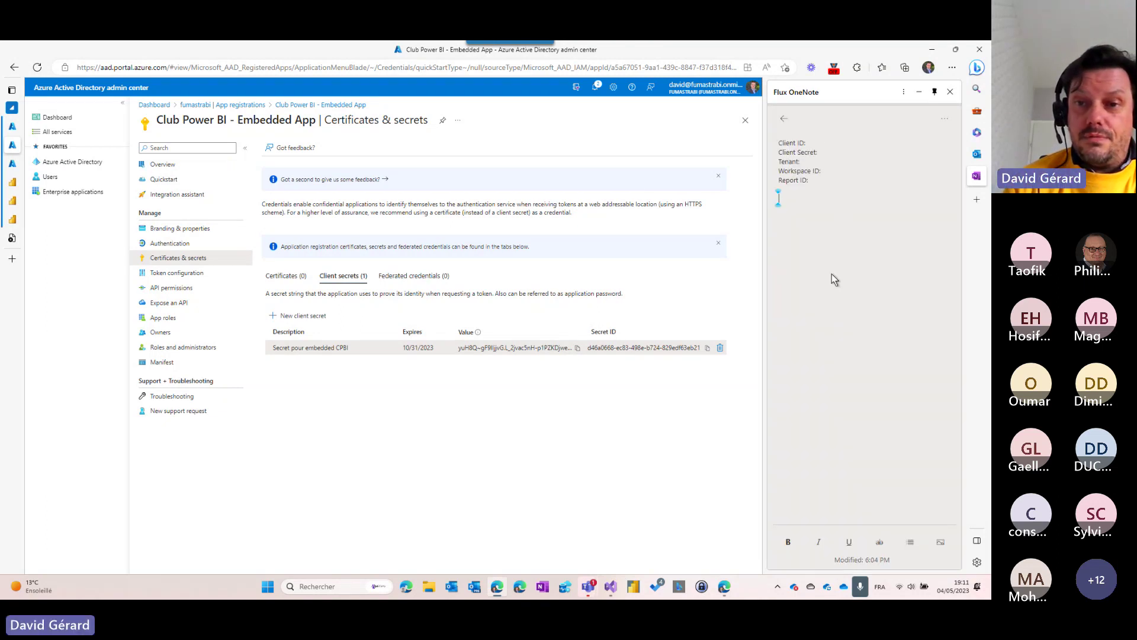
click(824, 152)
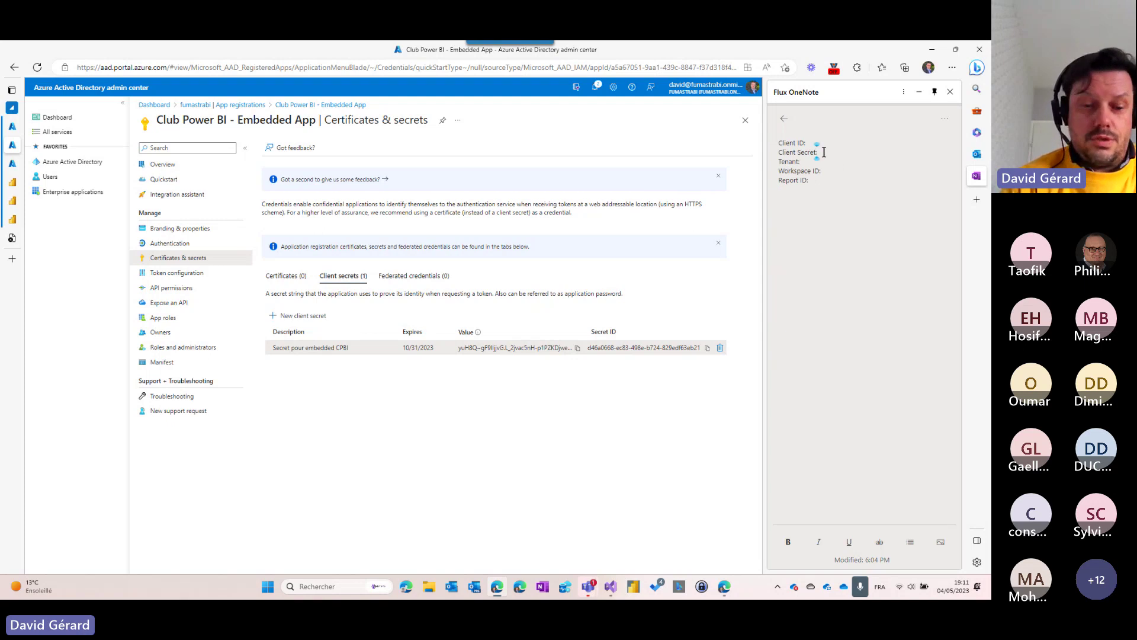
key(ctrl+v)
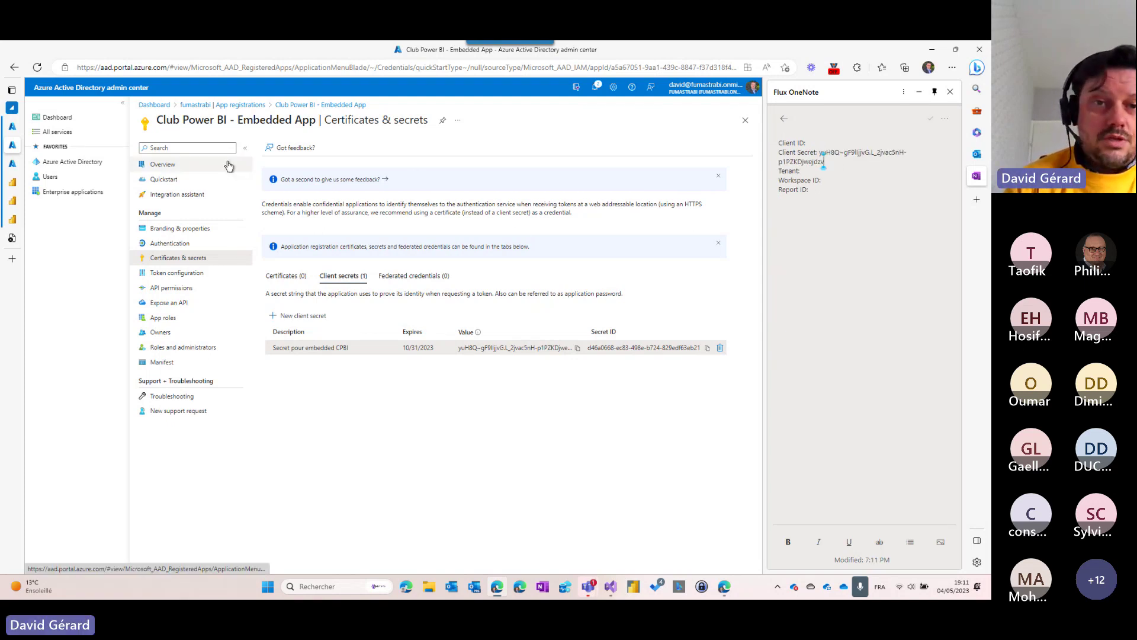
Step: Copy the registered app's Application (client) ID from its overview and paste it after "Client ID:" in the OneNote note
click(163, 166)
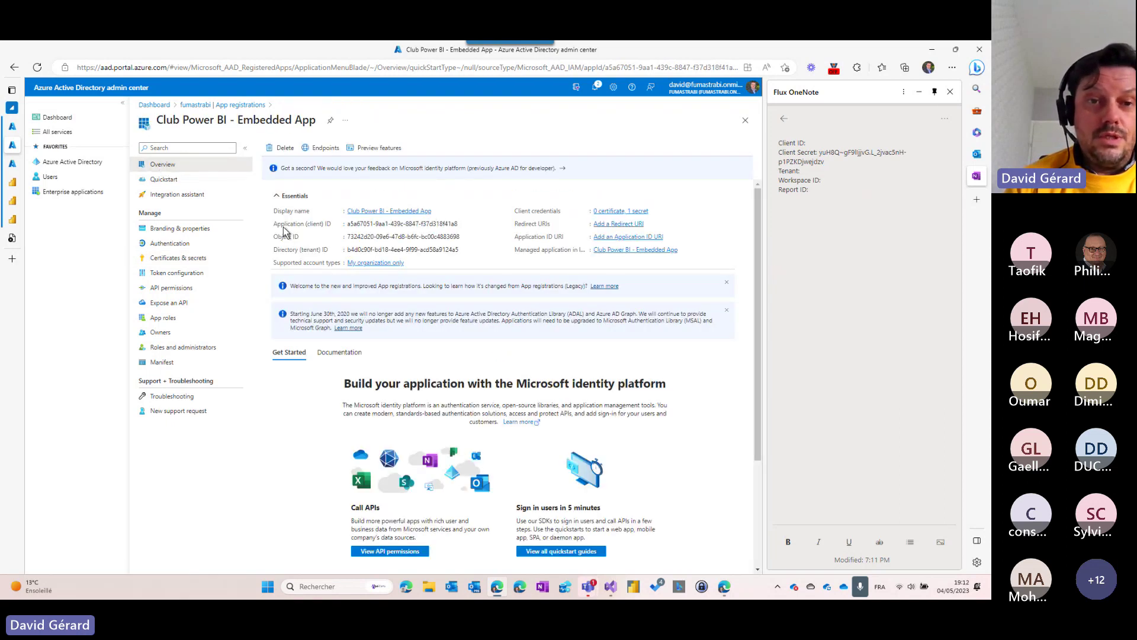
click(464, 225)
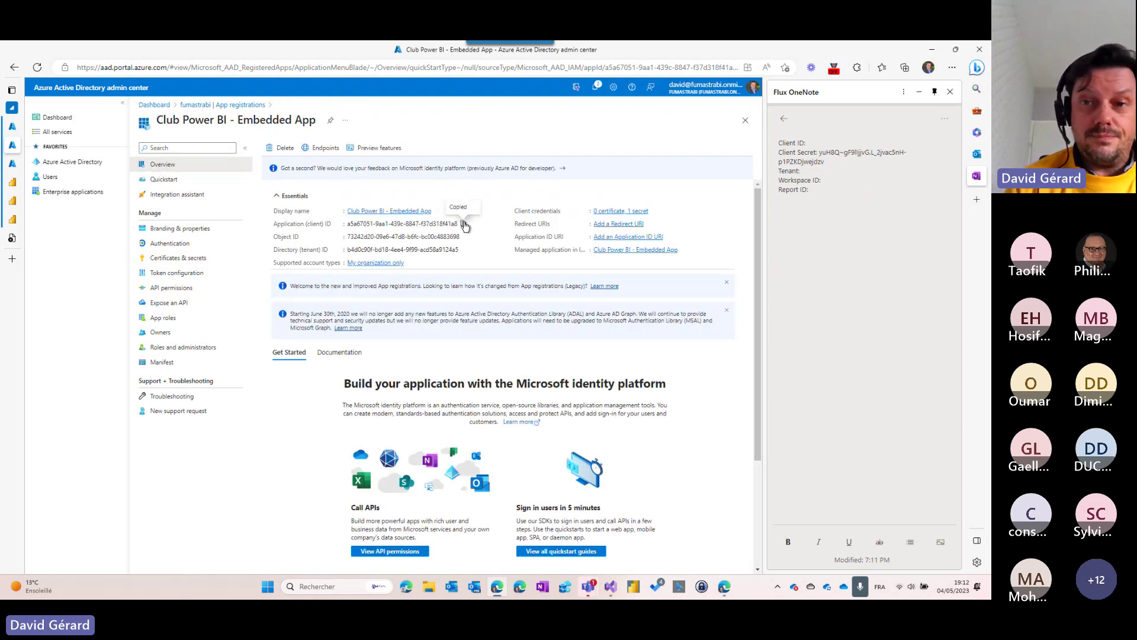
click(839, 142)
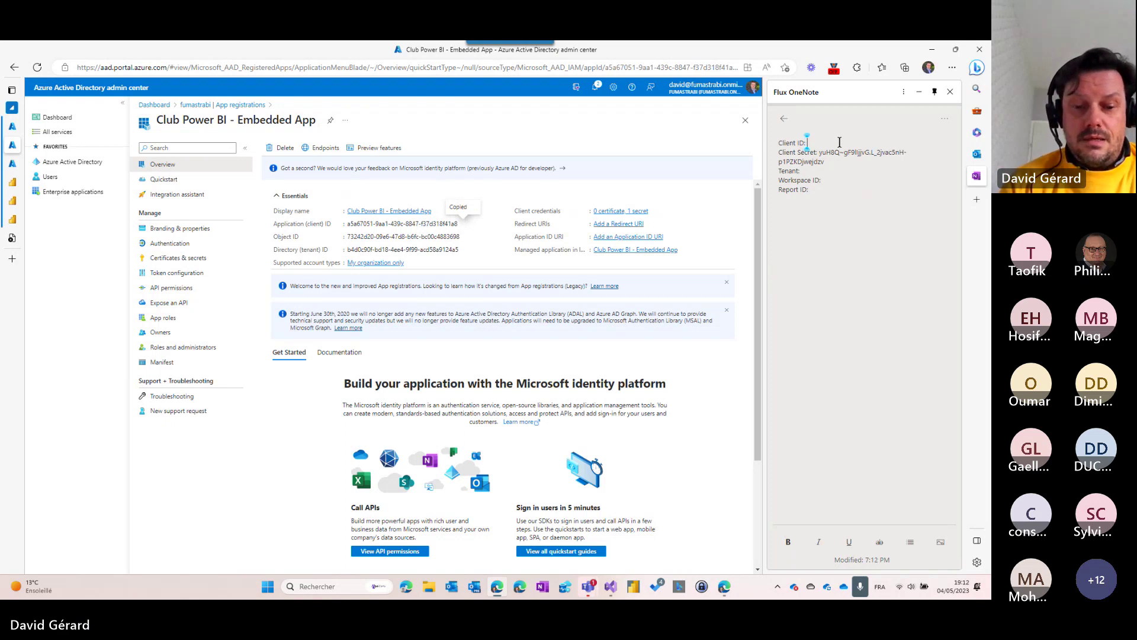
key(ctrl+v)
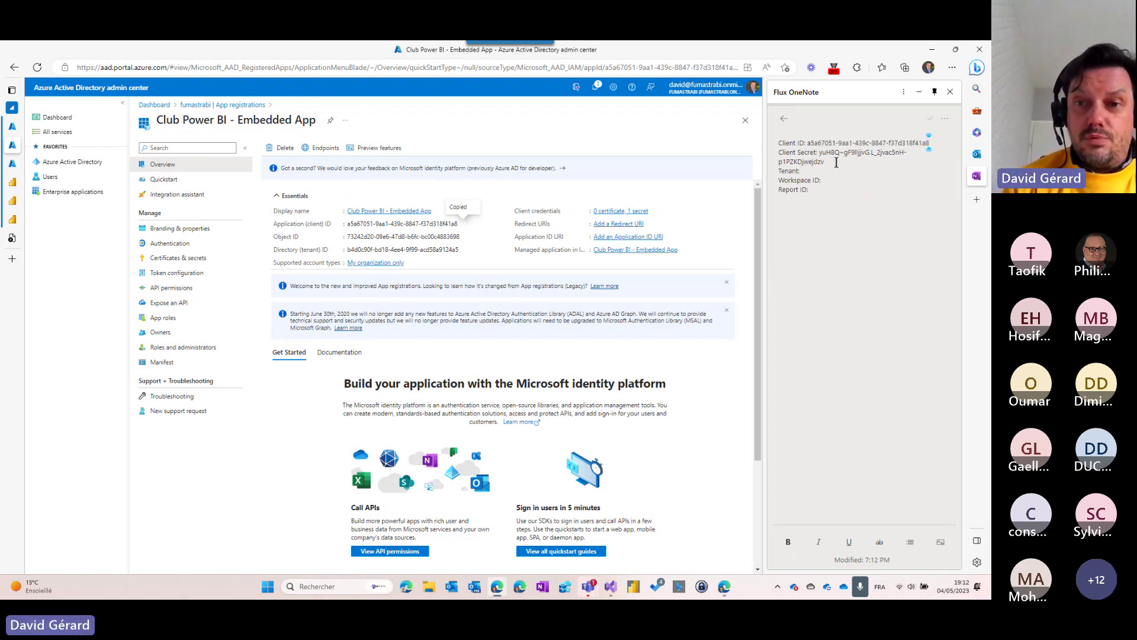
Step: Copy the app's Directory (tenant) ID and paste it after "Tenant:" in the OneNote note
click(824, 170)
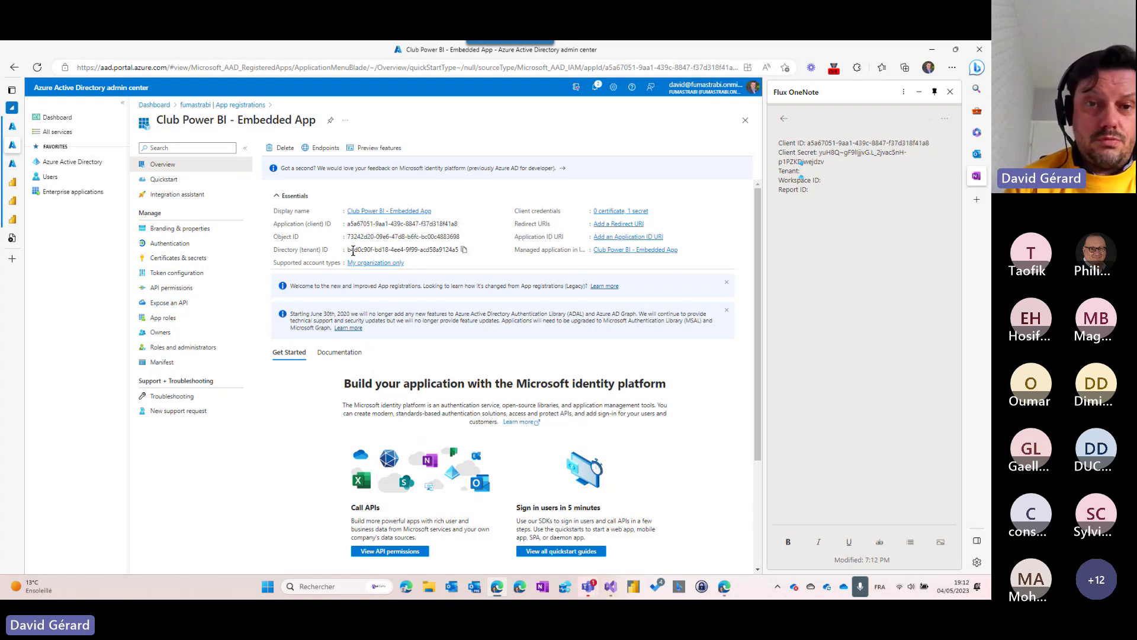
click(465, 251)
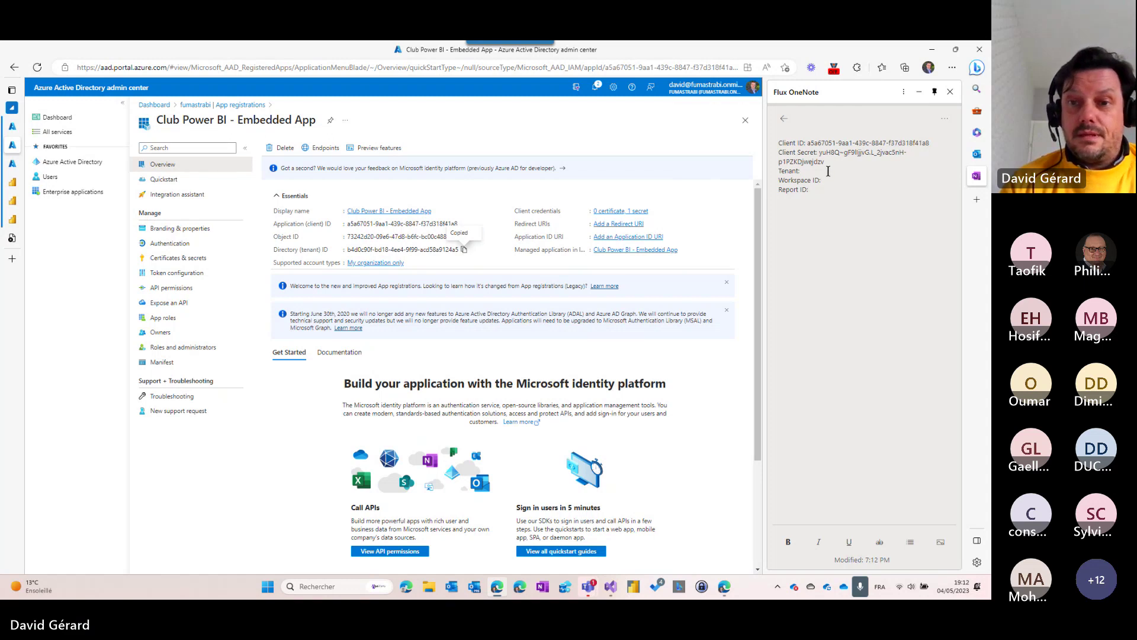
click(829, 171)
key(ctrl+v)
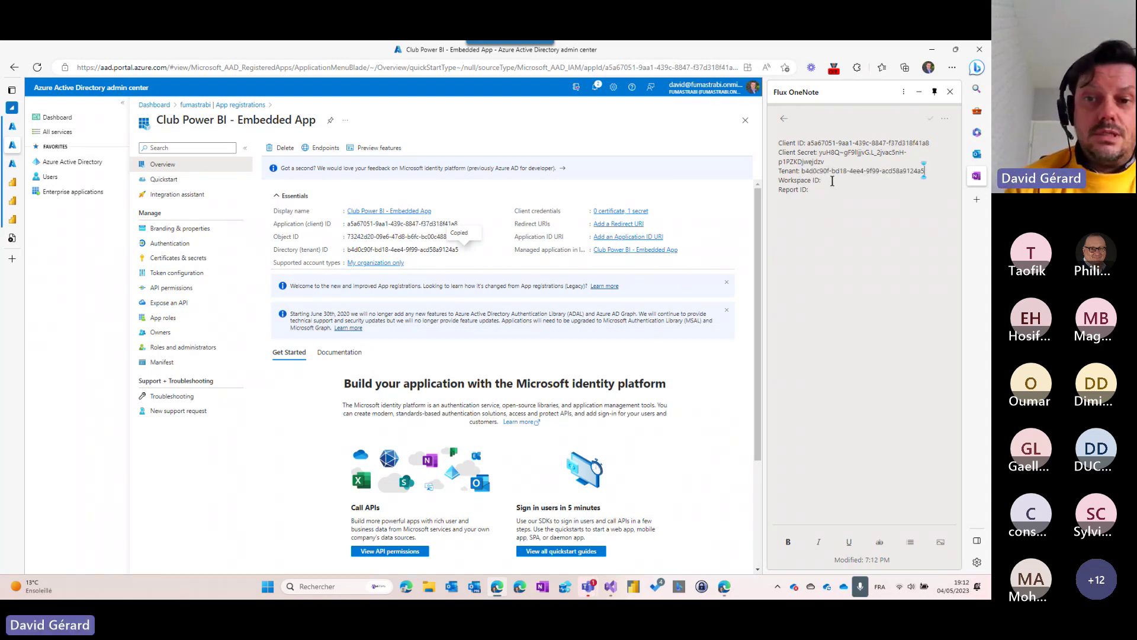
click(832, 180)
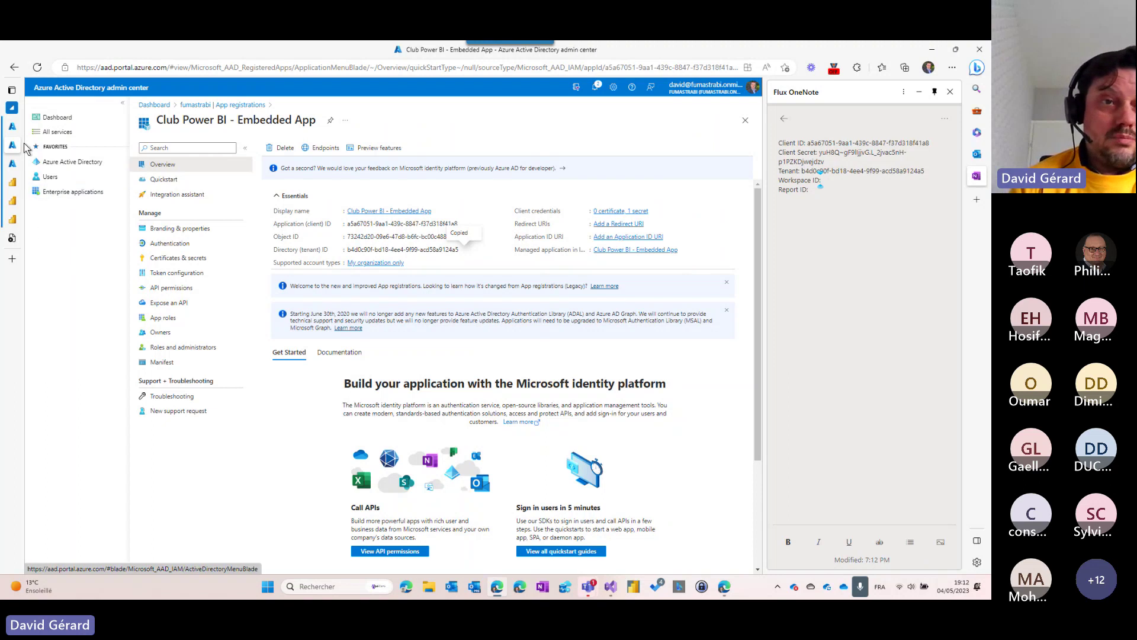
Step: Search for "club" and add the Club Power BI - Embedded App as a direct member of the Power BI Security Group
mouse_move(15, 153)
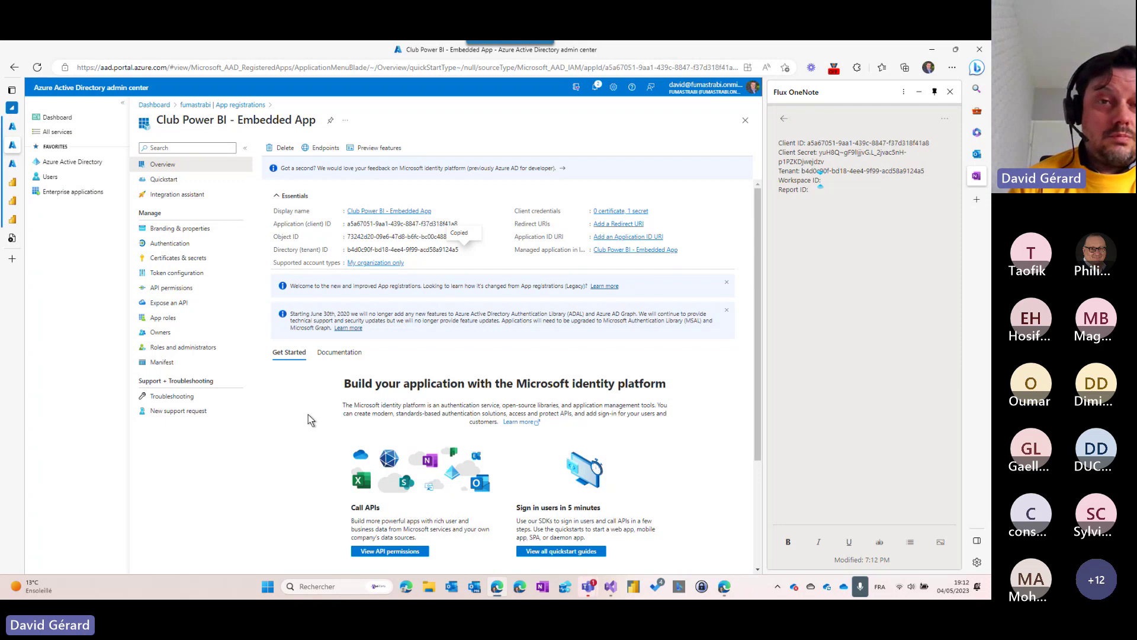
click(13, 164)
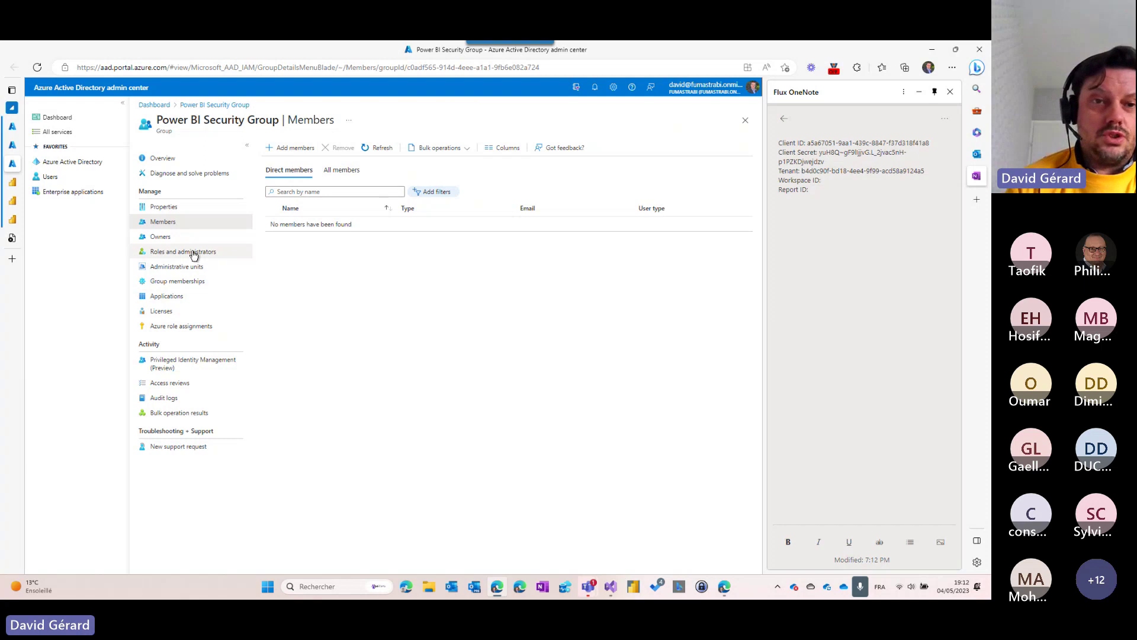
click(291, 147)
click(558, 156)
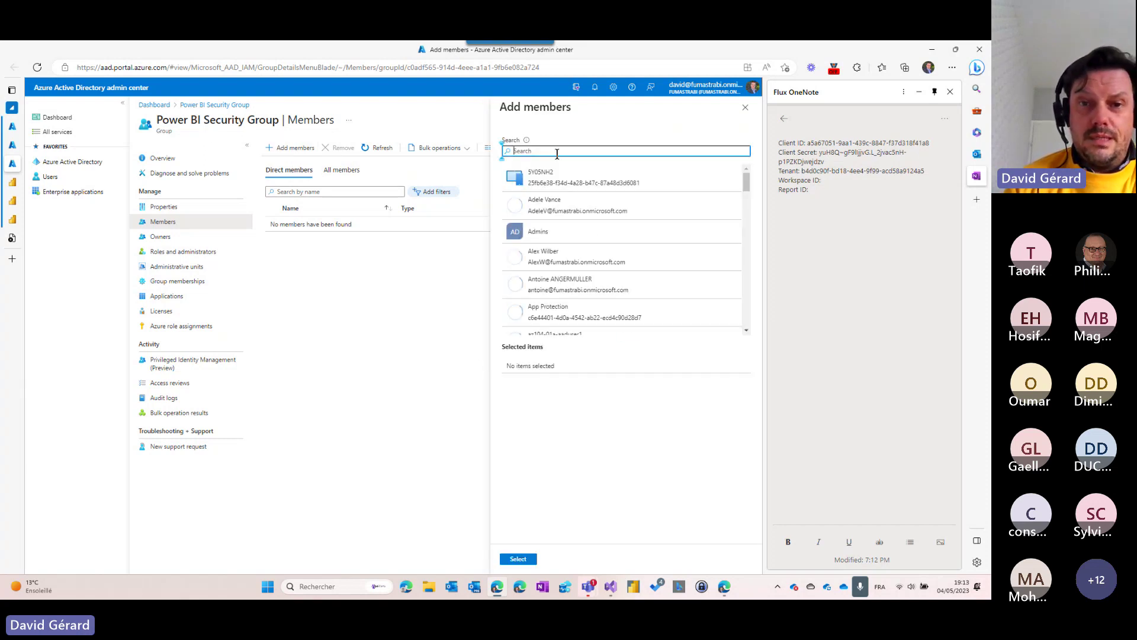
text(clu)
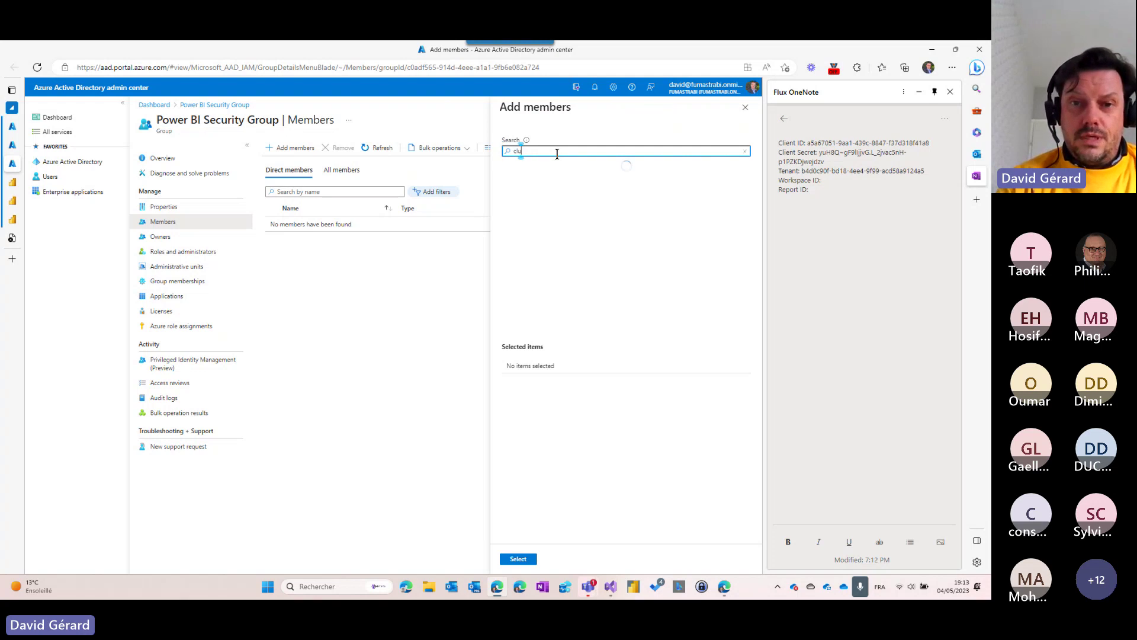
text(b)
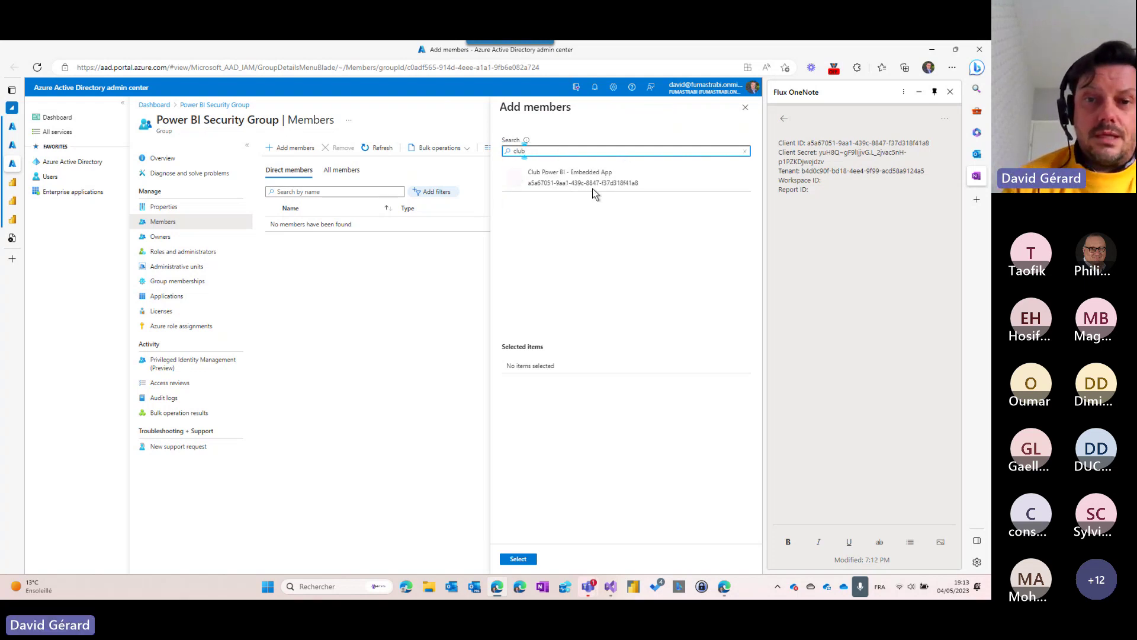
click(584, 181)
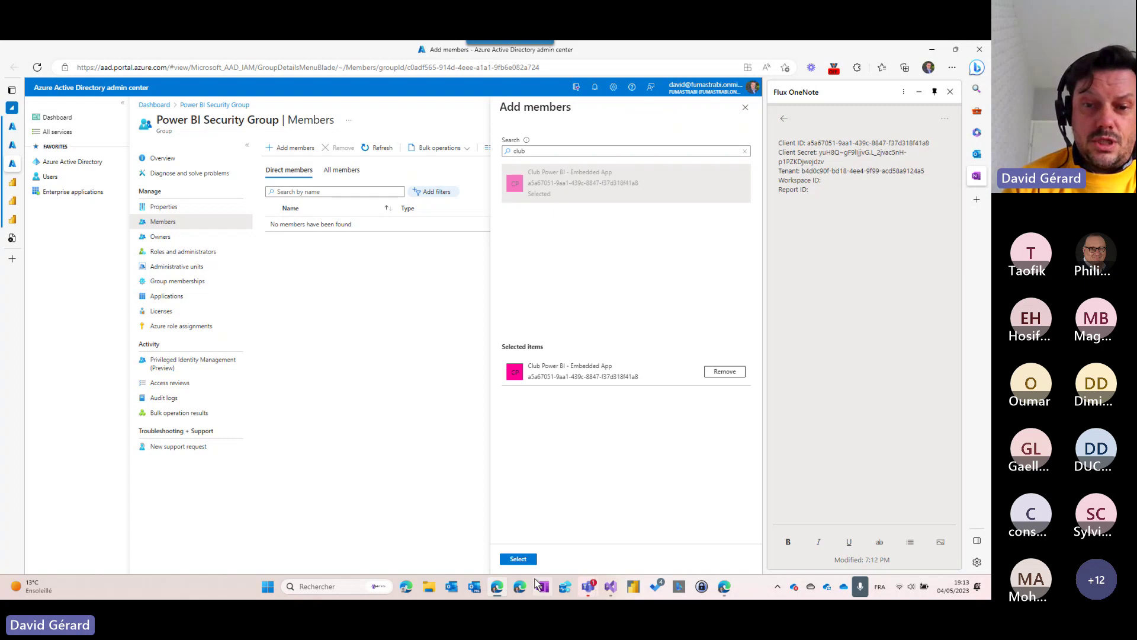
click(519, 560)
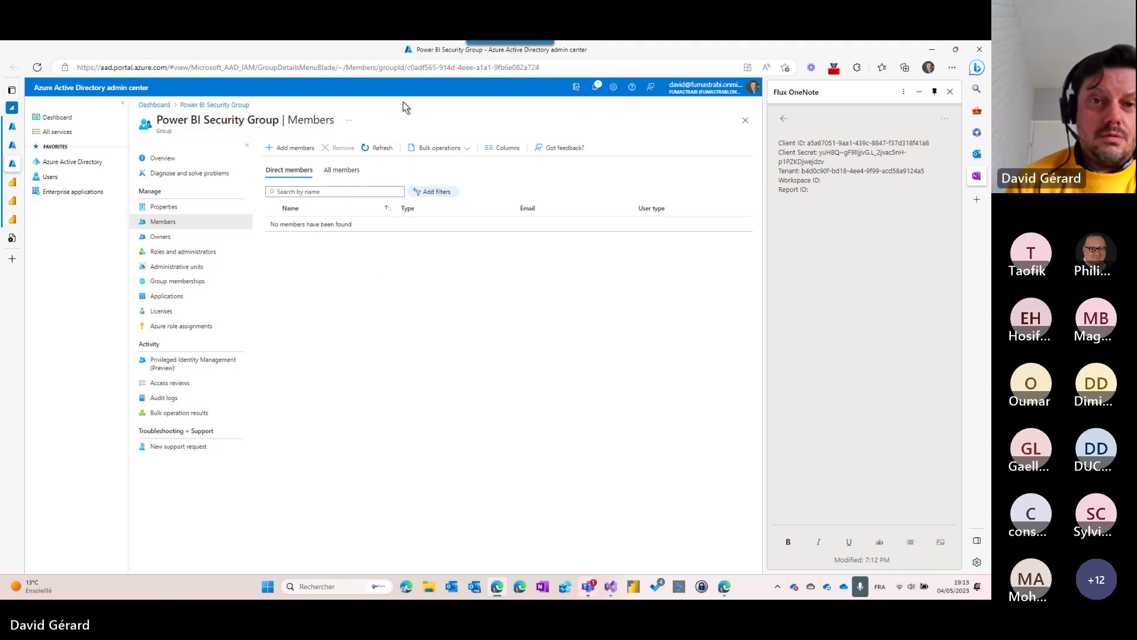
Step: Refresh the security group's member list and switch to the Club Power BI - Embedded workspace in Power BI
click(382, 147)
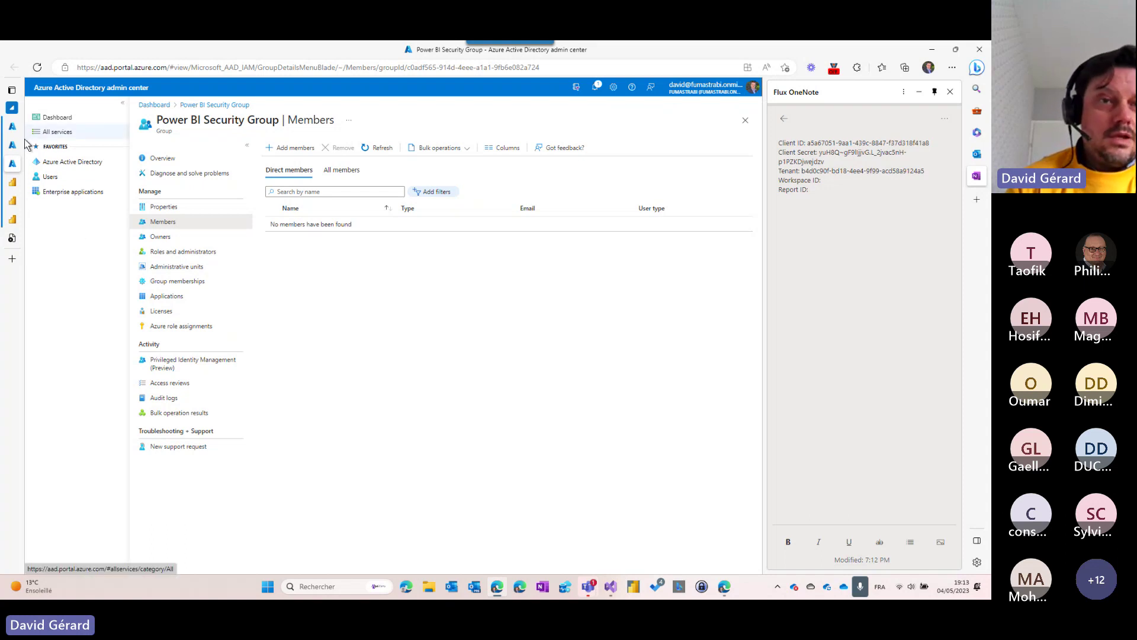
mouse_move(12, 144)
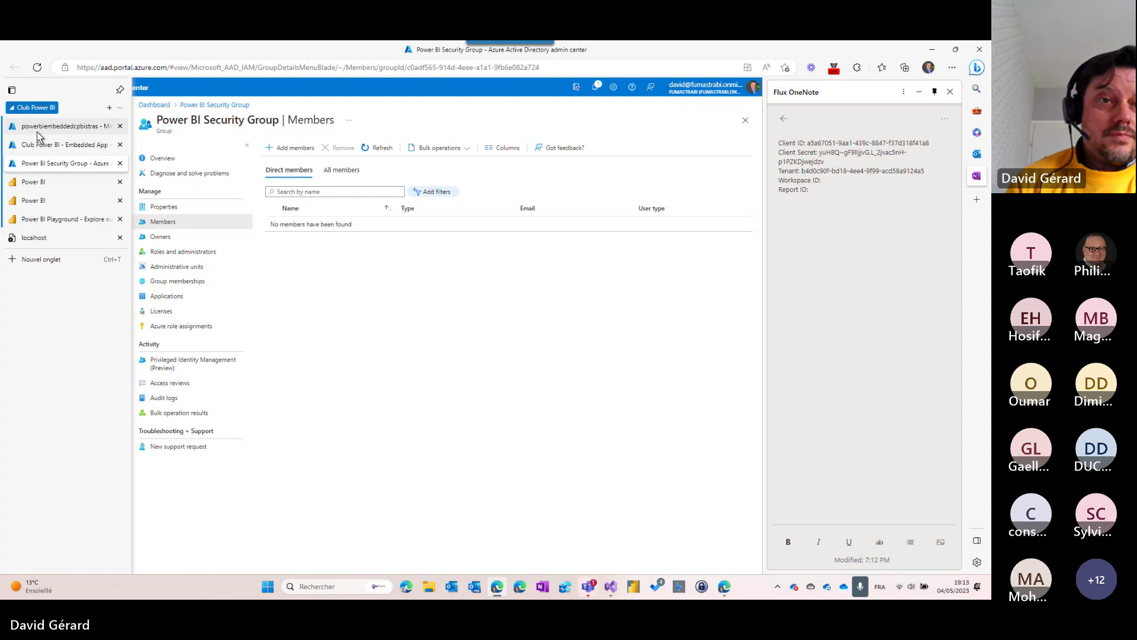
mouse_move(41, 130)
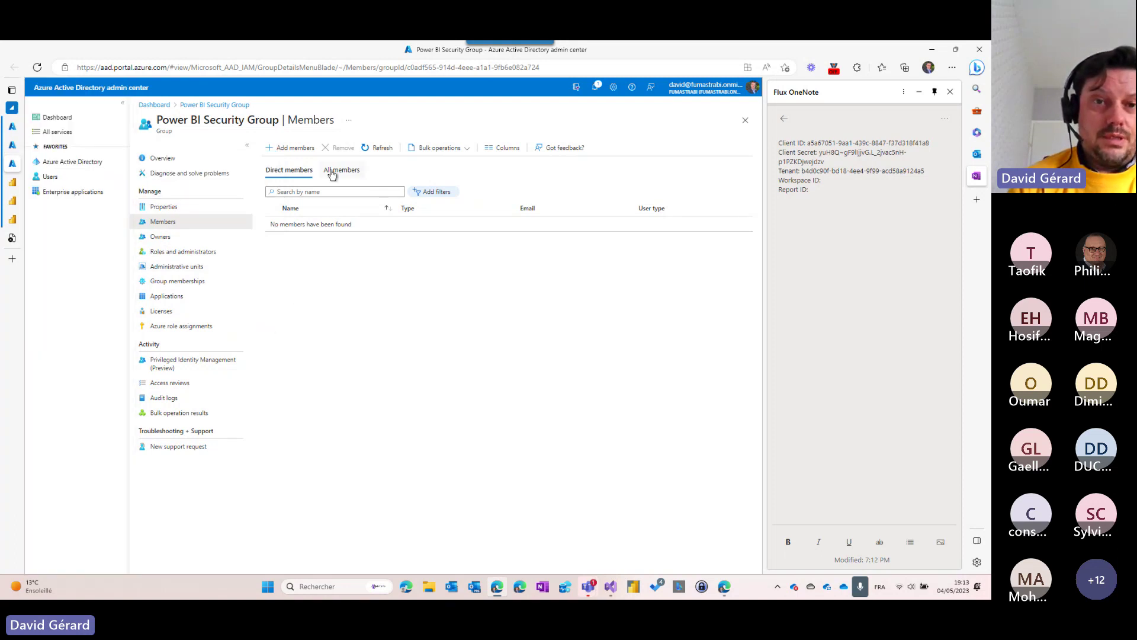
click(379, 148)
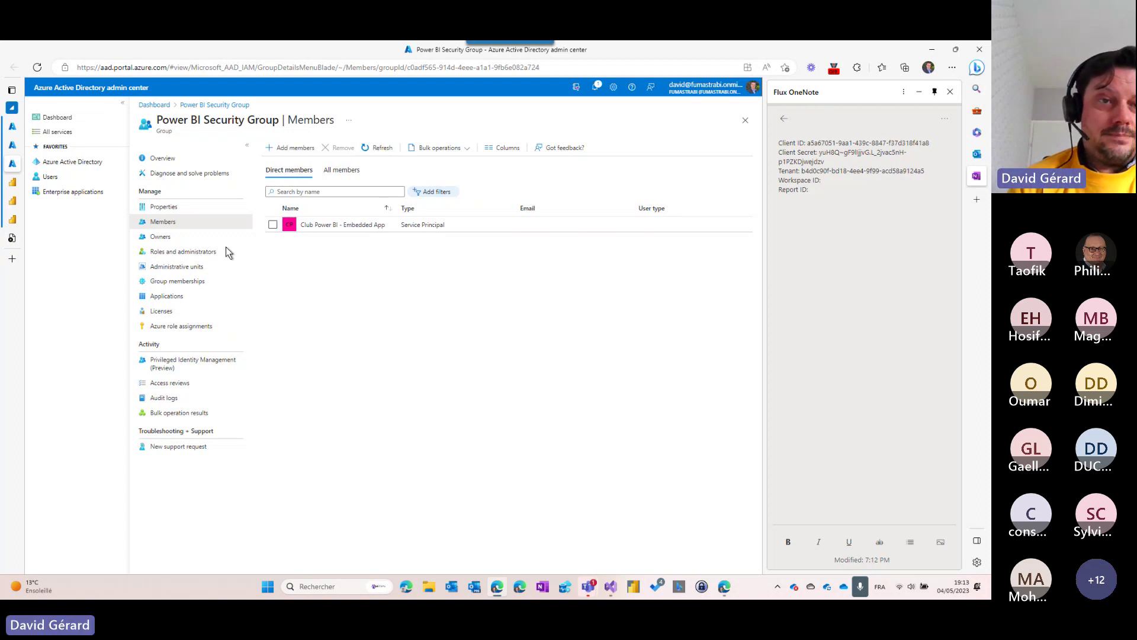
click(14, 185)
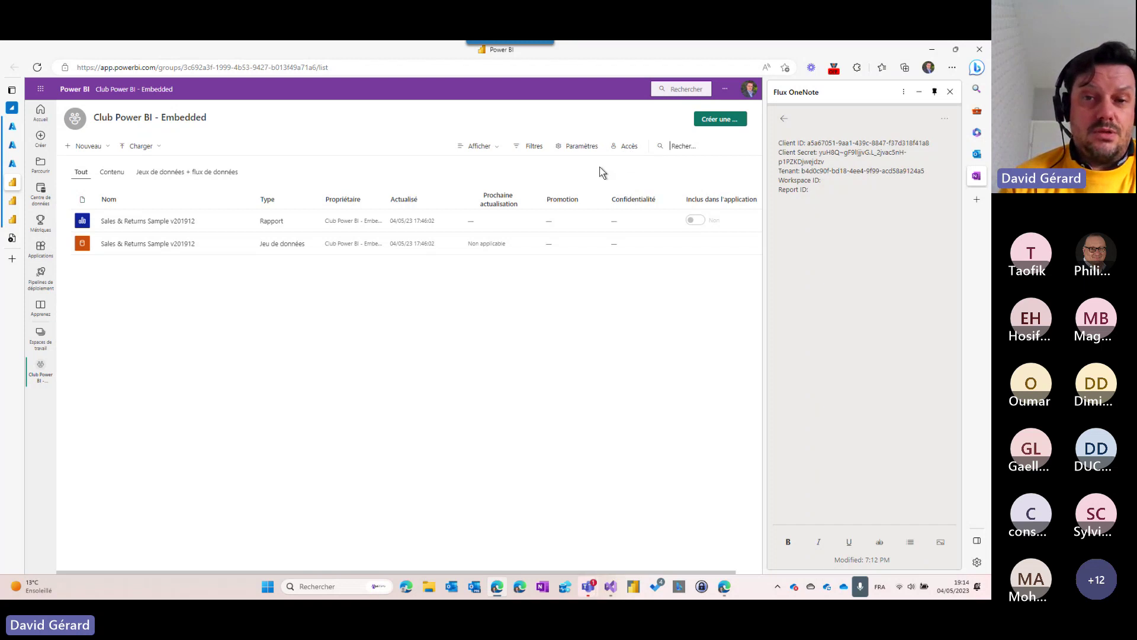
click(577, 147)
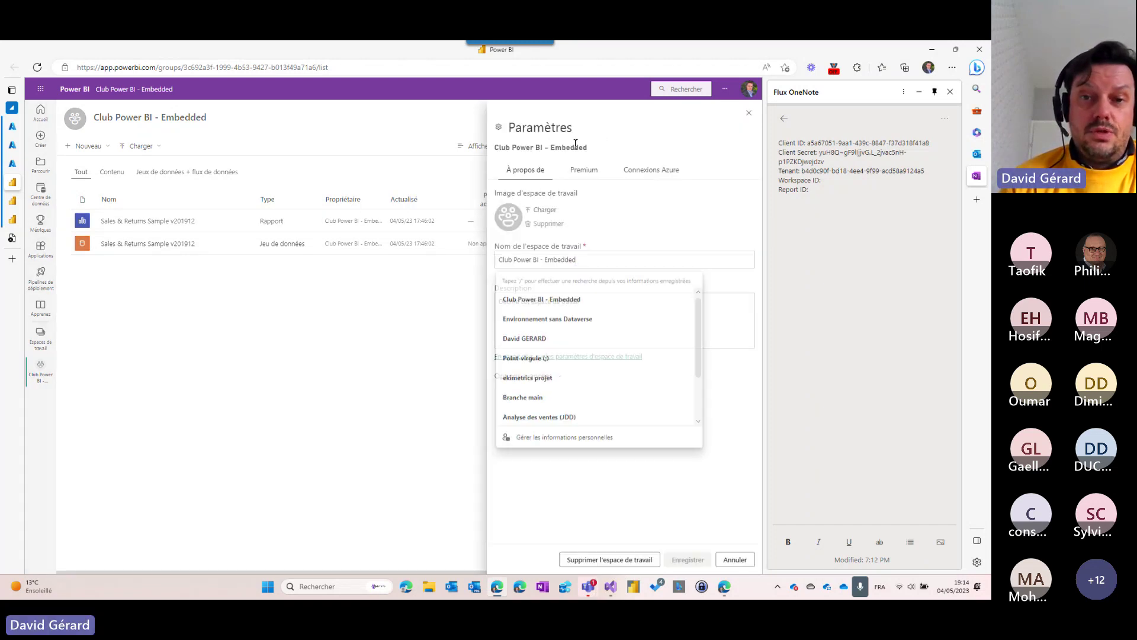
click(590, 174)
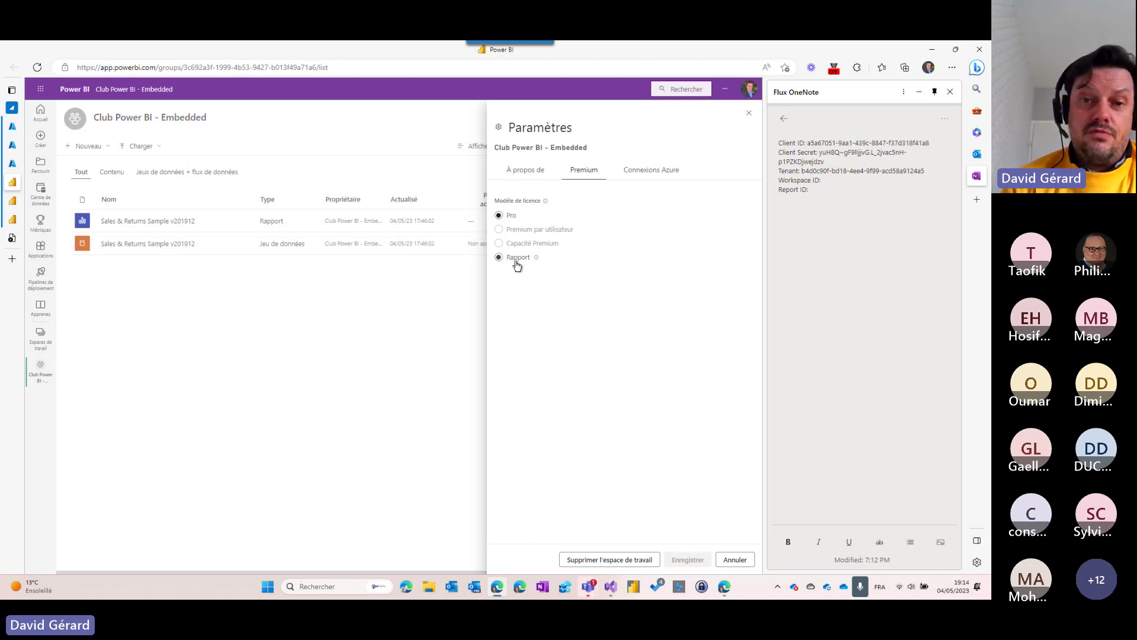
mouse_move(536, 258)
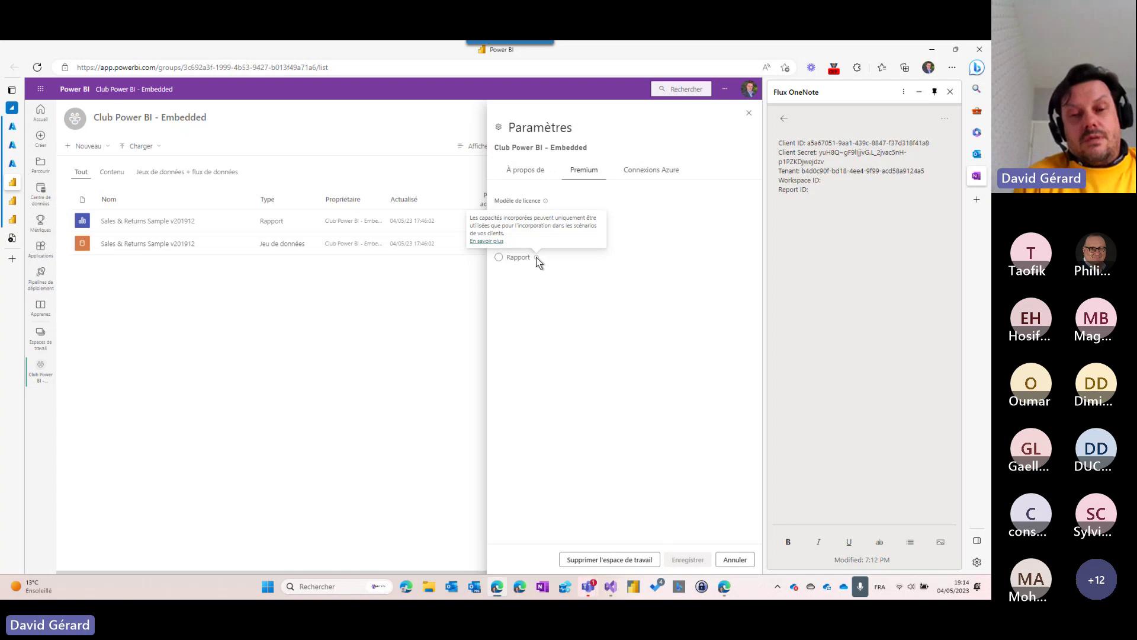
click(500, 257)
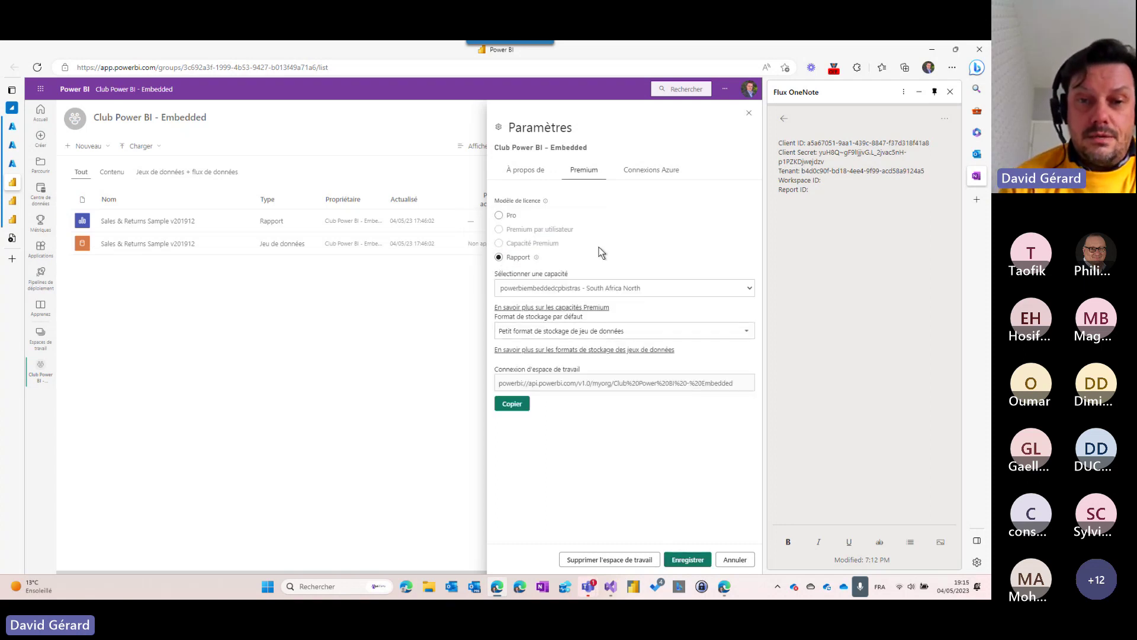
click(589, 293)
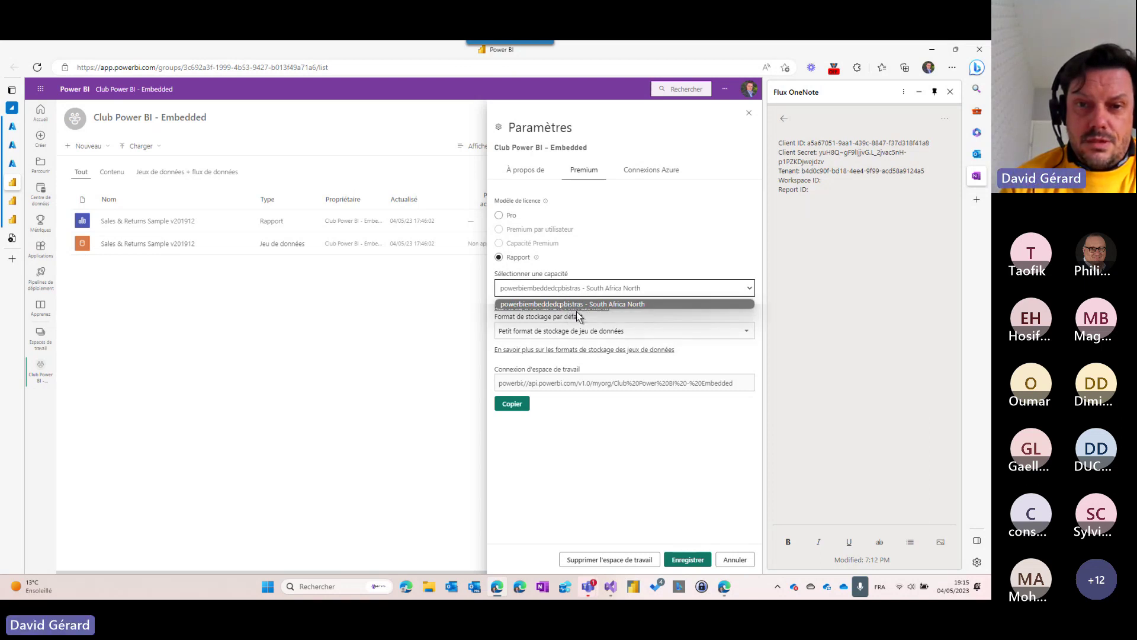
click(643, 260)
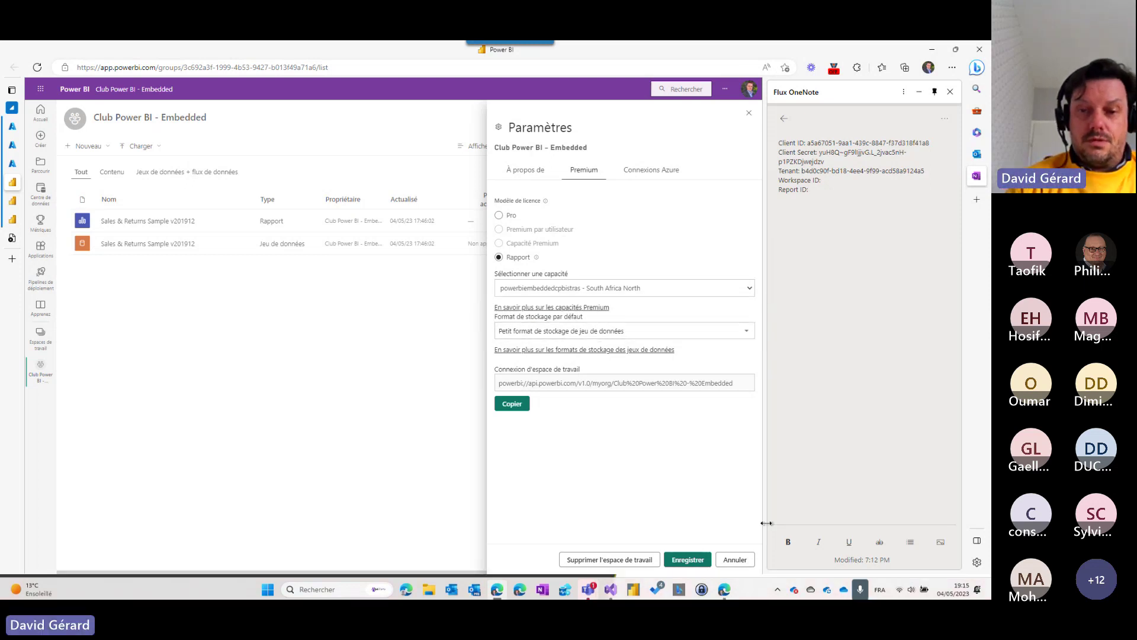
click(735, 558)
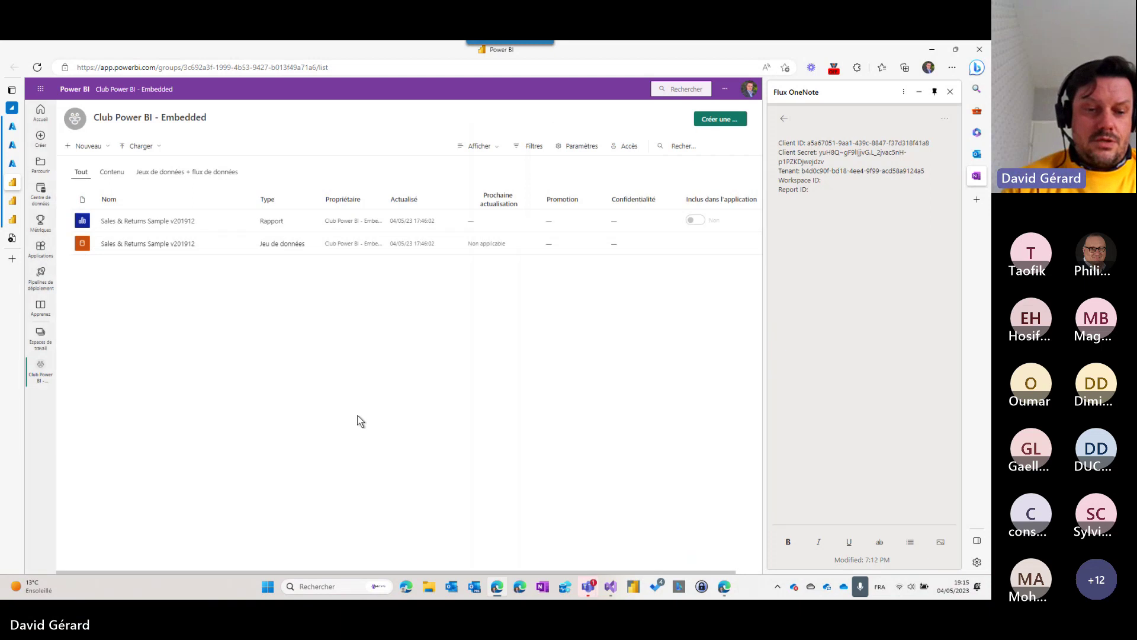
key(F5)
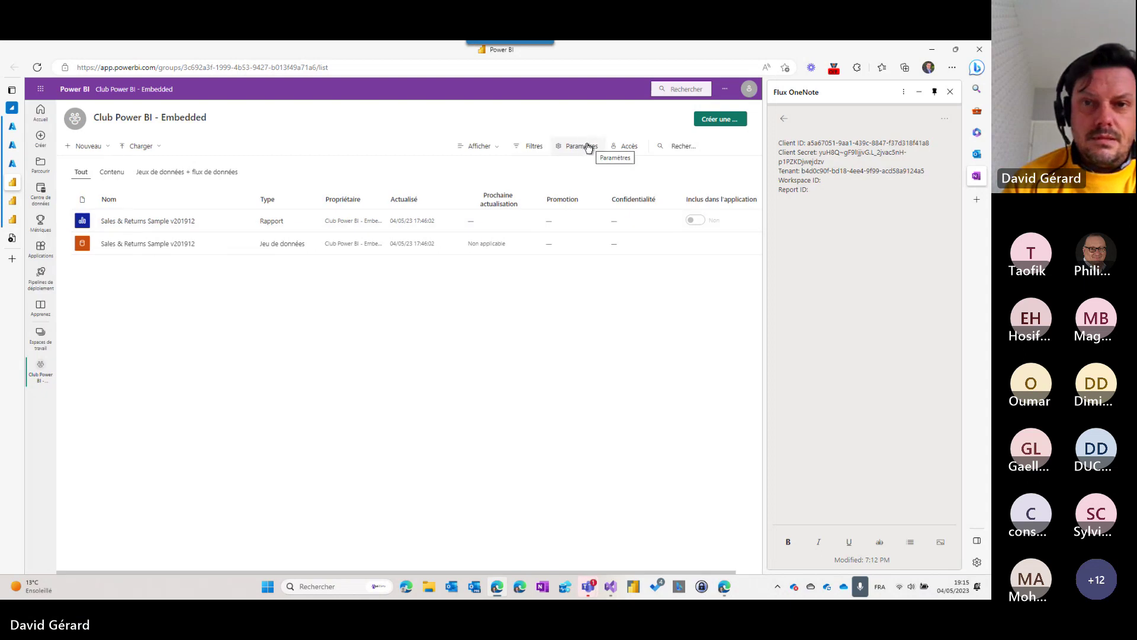
Step: In the workspace's Premium settings, choose the Rapport licence mode with the powerbiembeddedcpbistras - South Africa North capacity, comparing it with the Azure resource
click(586, 148)
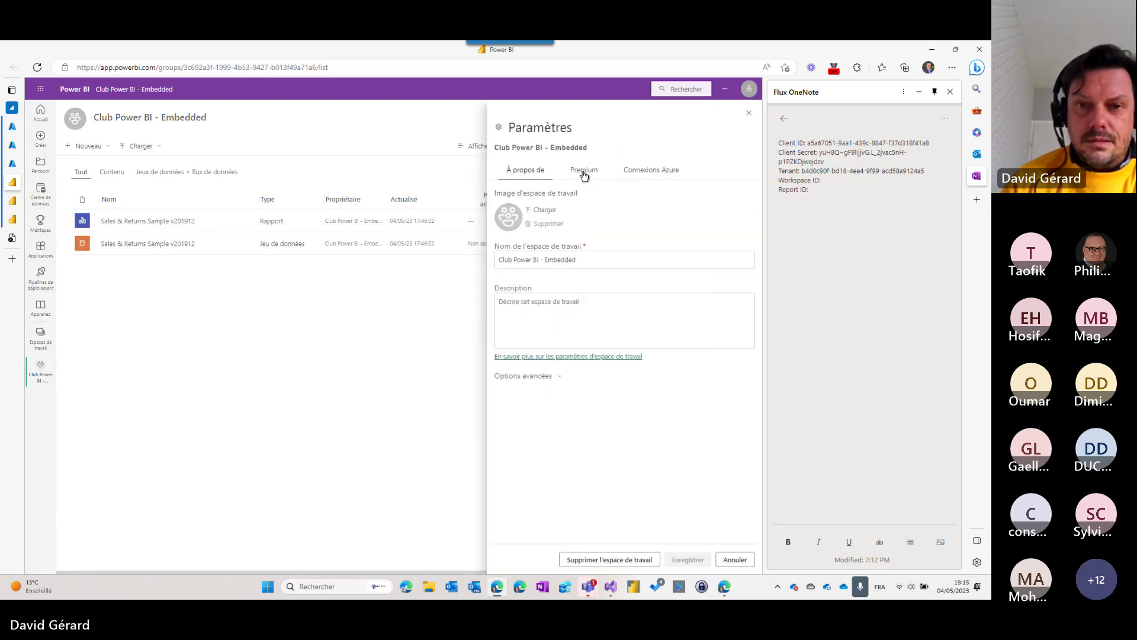
click(584, 170)
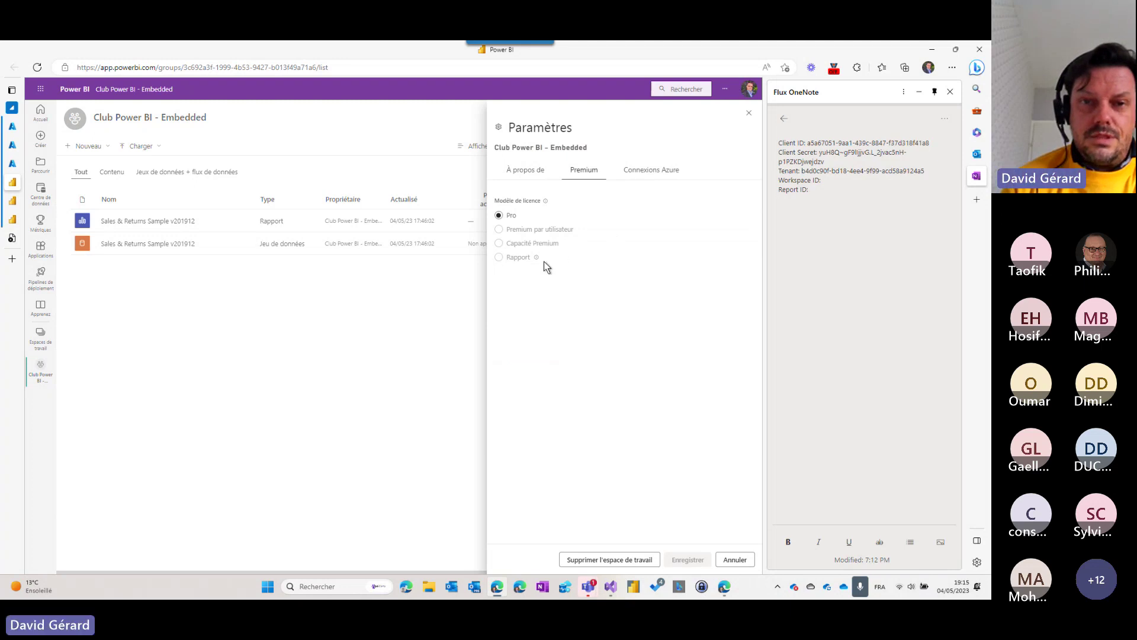
click(499, 257)
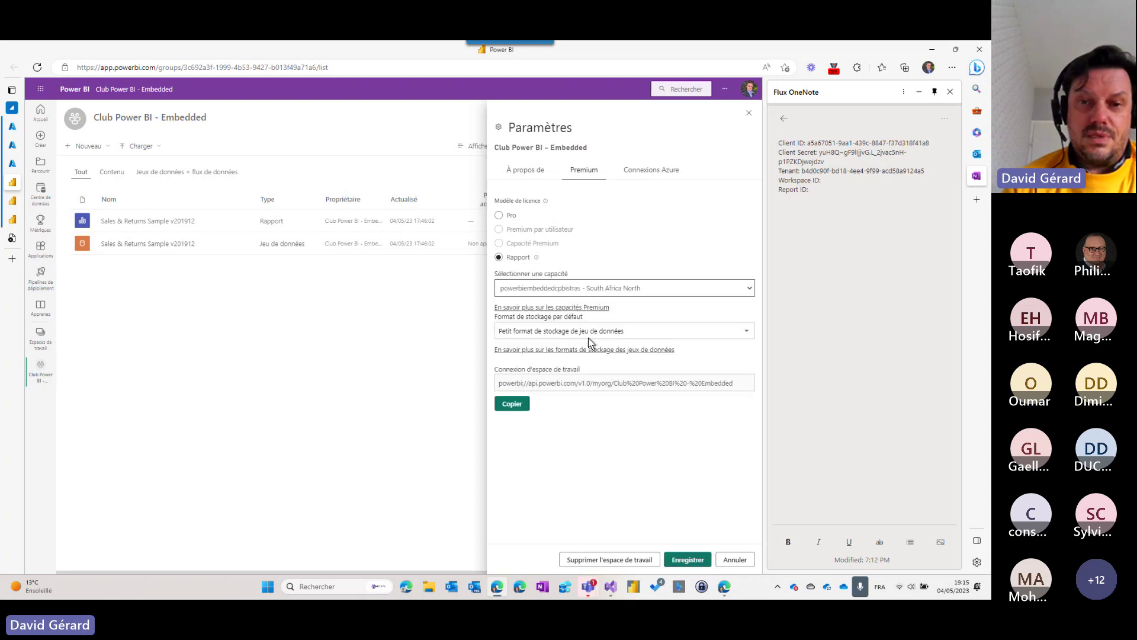
click(609, 293)
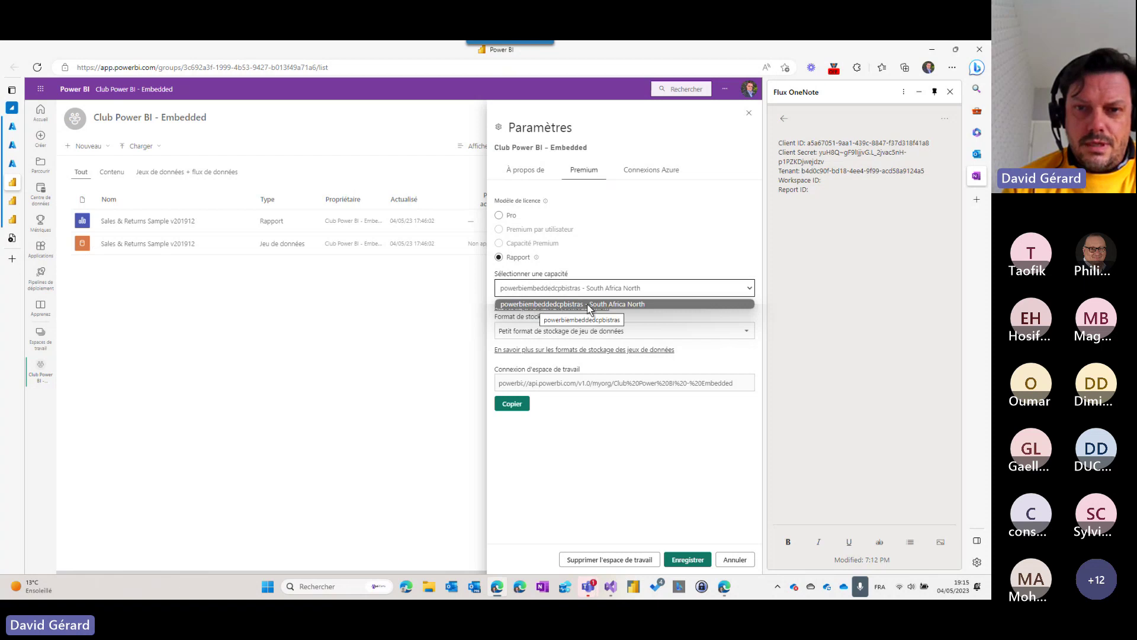
click(590, 271)
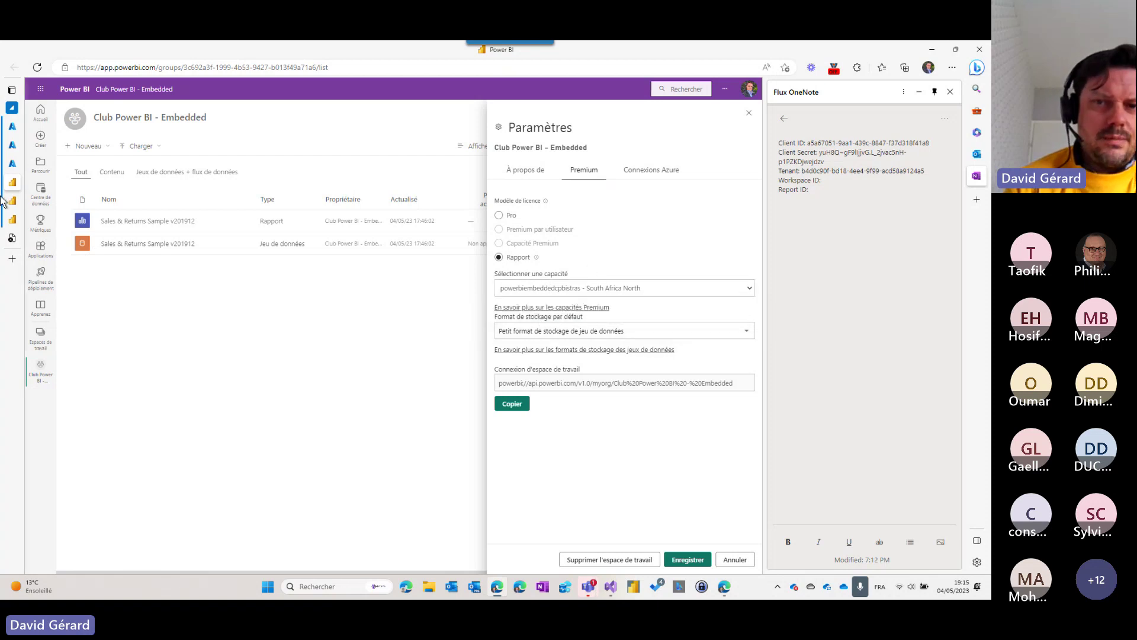
click(15, 131)
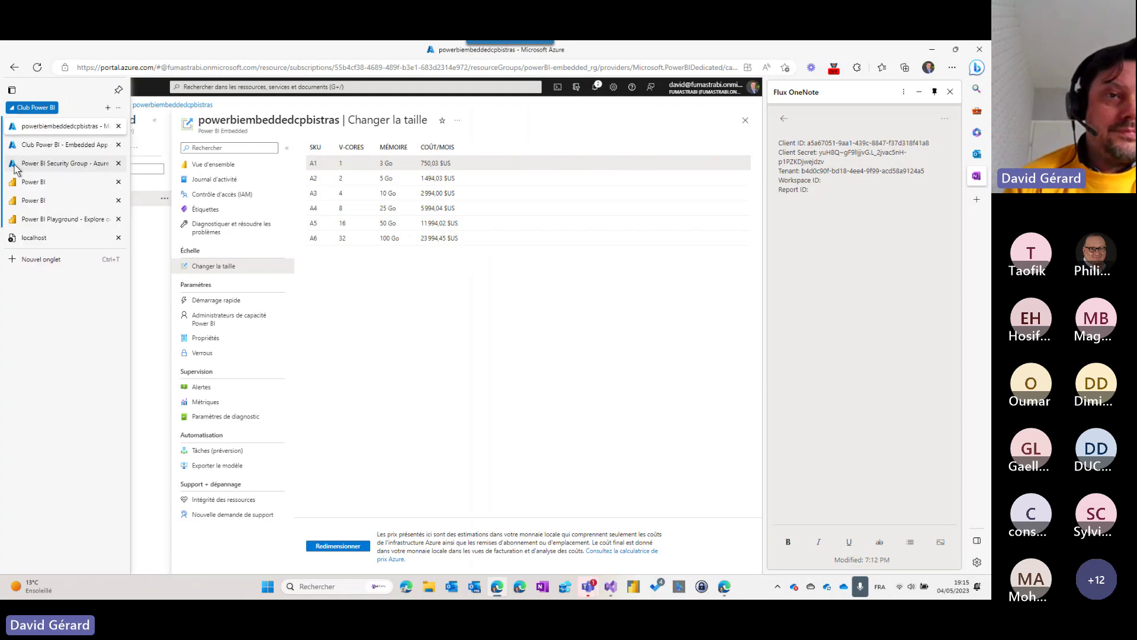
click(18, 181)
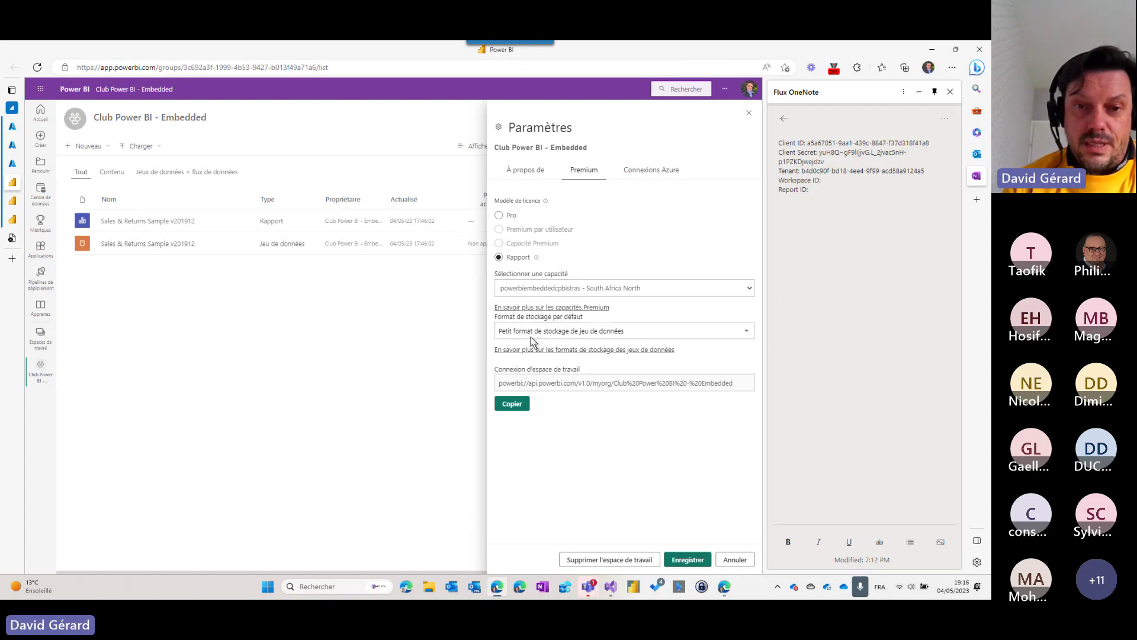
Step: Keep the small dataset storage format, copy the workspace connection, save the settings and confirm the capacity change
click(620, 332)
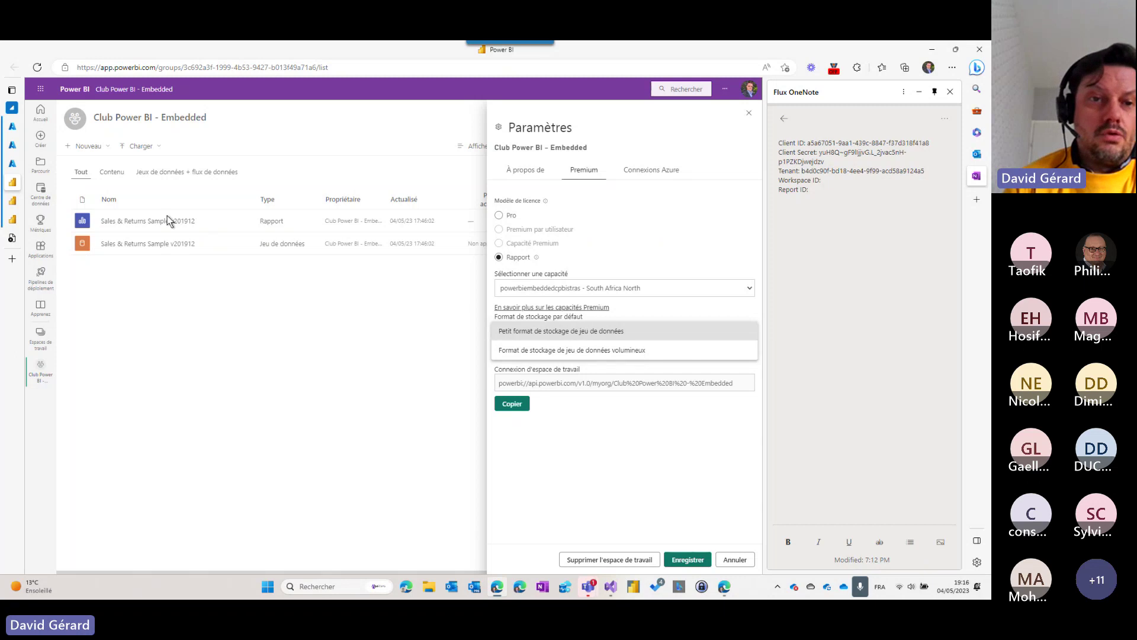
click(694, 436)
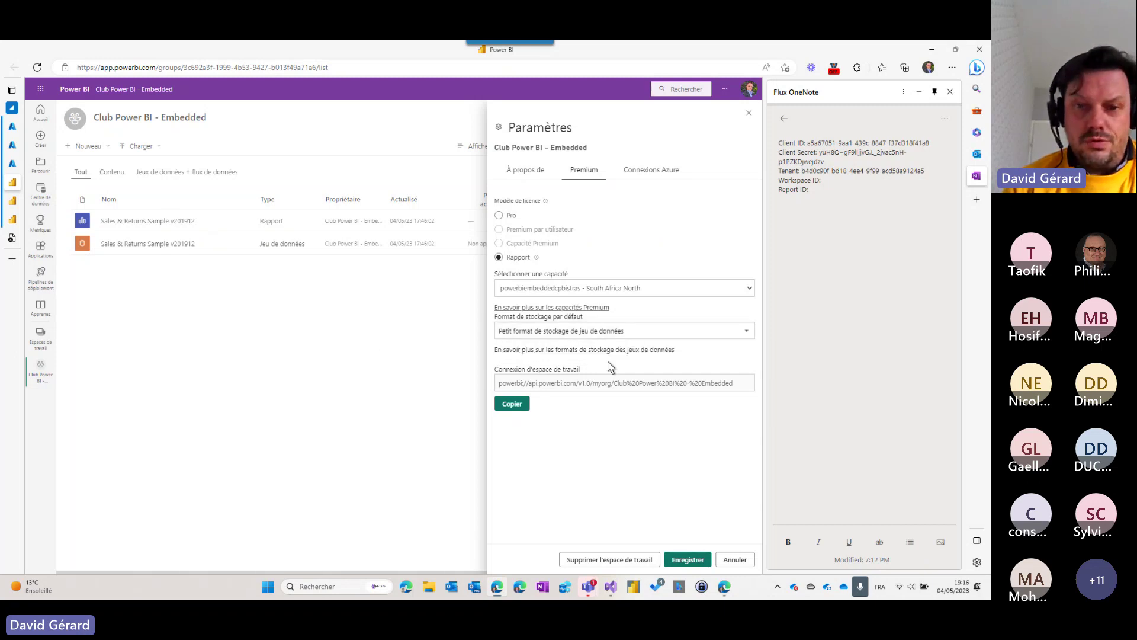
click(512, 403)
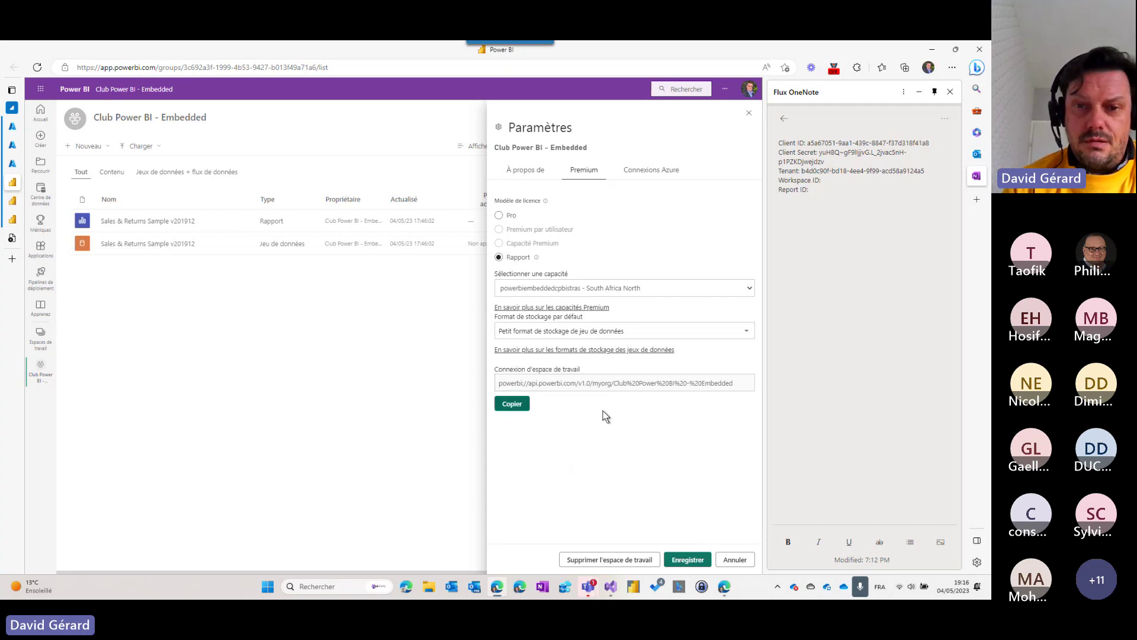
click(687, 559)
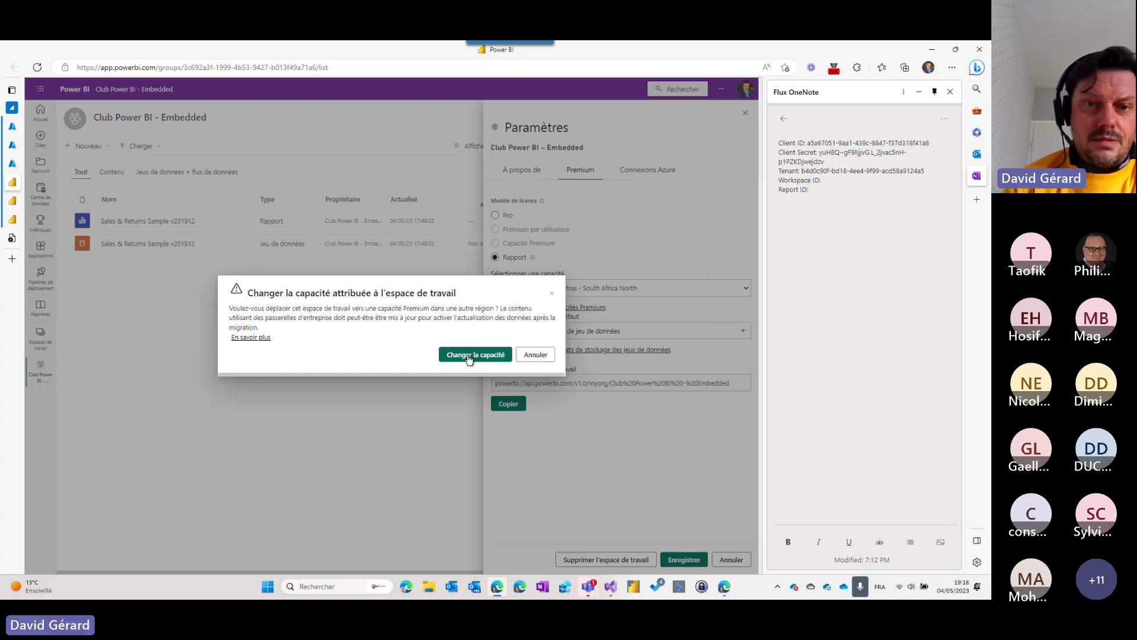
click(468, 356)
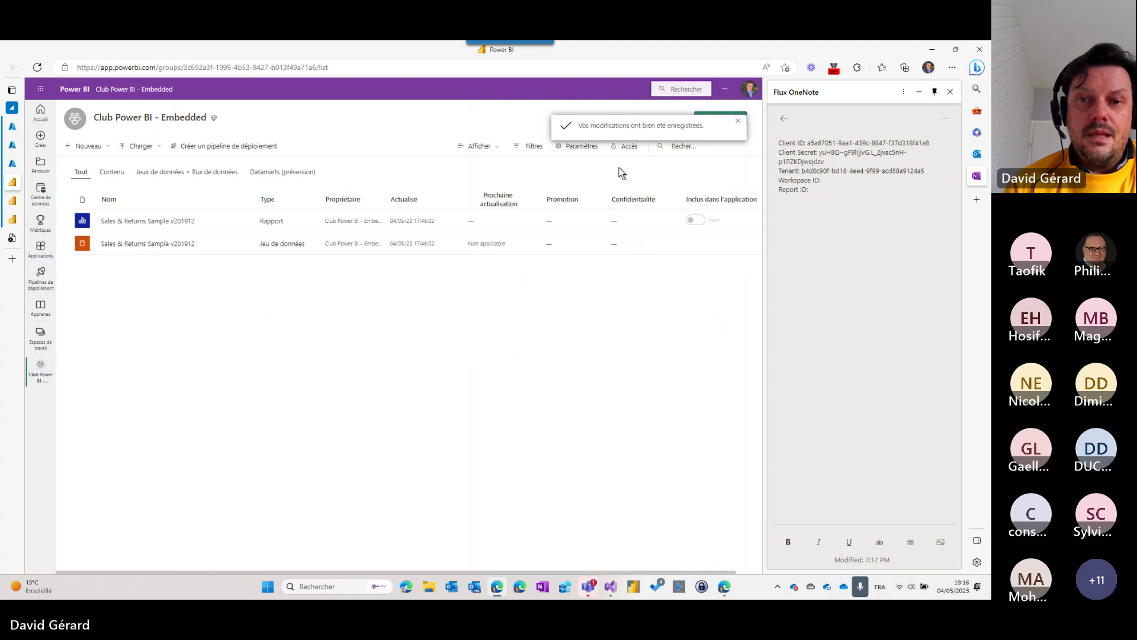
Step: Grant the Club Power BI - Embedded App access to the workspace as Membre, searching for "club Power", and close the access settings
click(626, 149)
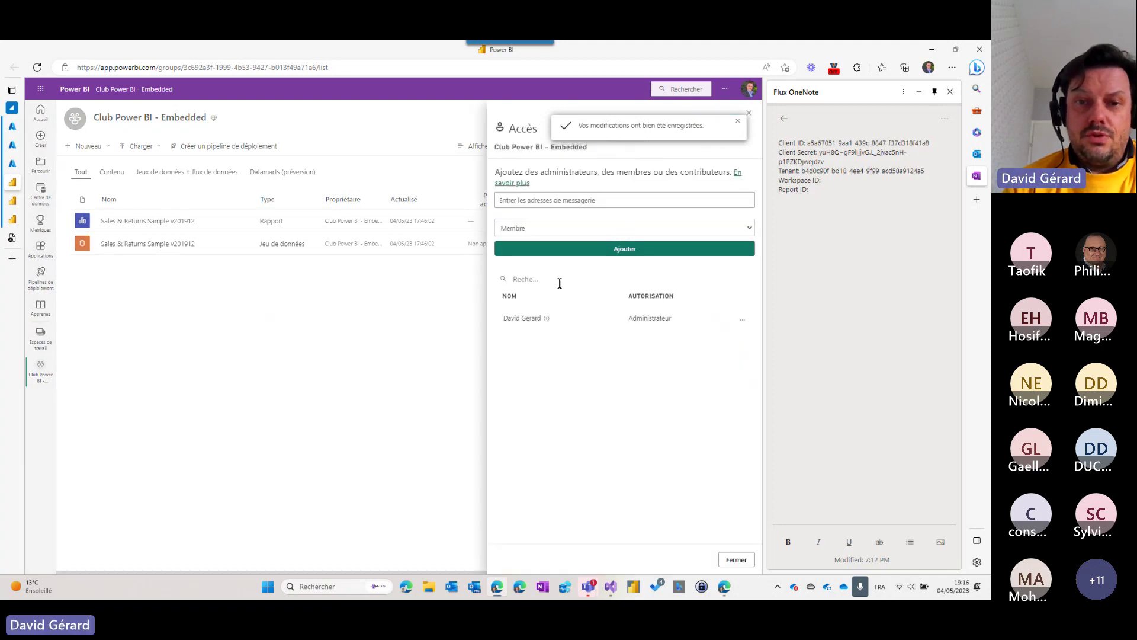
click(522, 196)
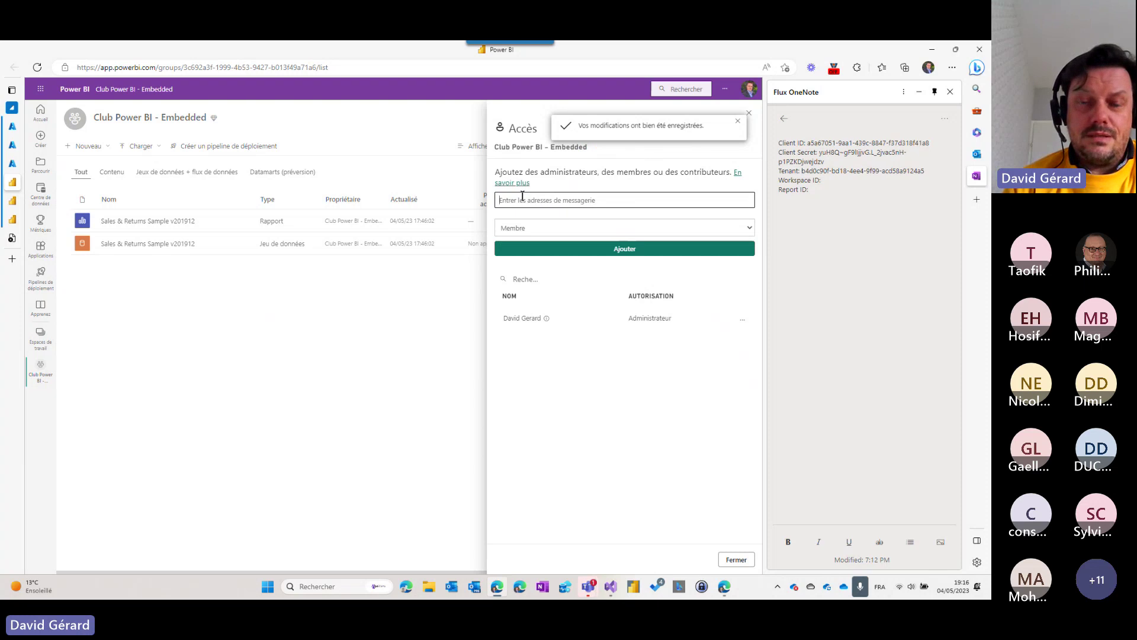
text(club)
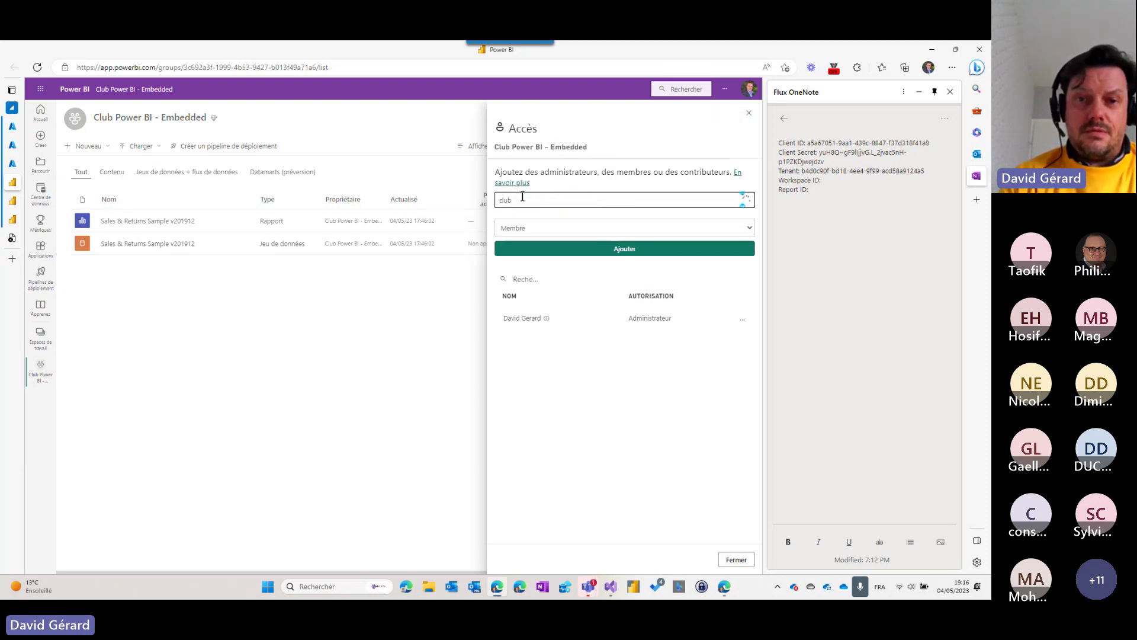
text( Power)
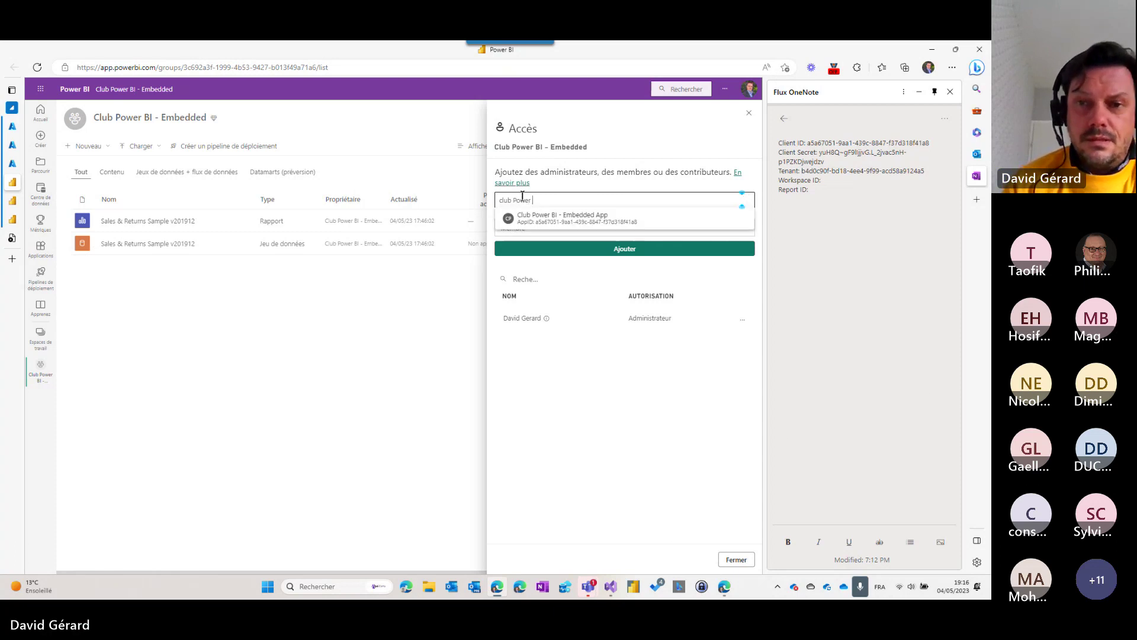
click(563, 218)
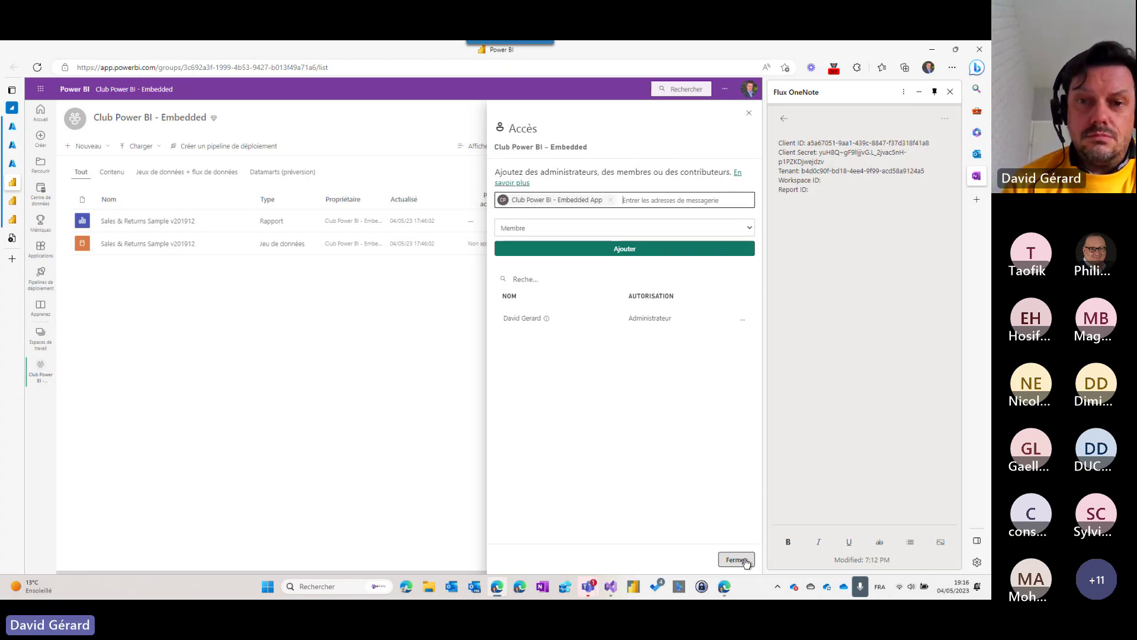
click(629, 249)
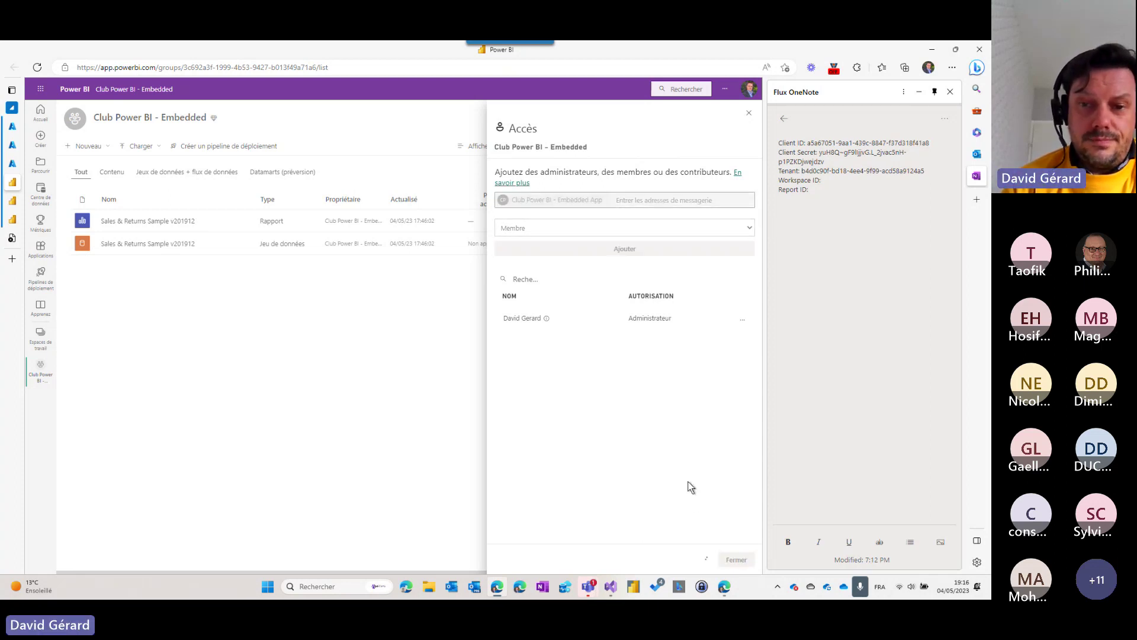
click(736, 560)
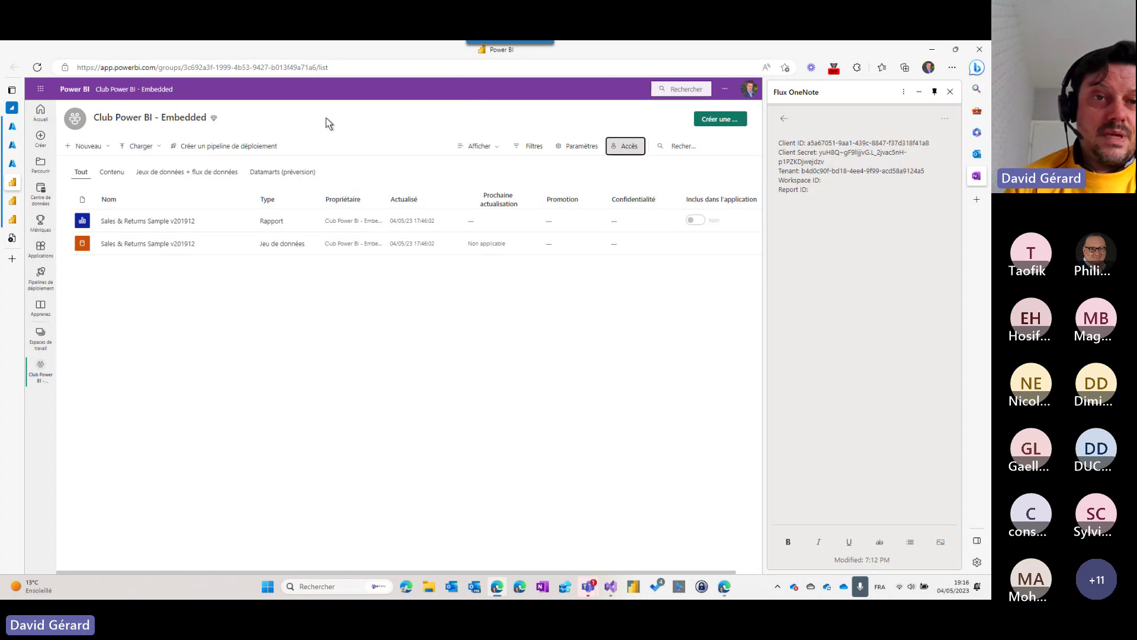
Step: Copy the workspace ID from the page URL and paste it after "Workspace ID:" in the OneNote note
click(184, 67)
drag(184, 67, 314, 70)
key(ctrl+c)
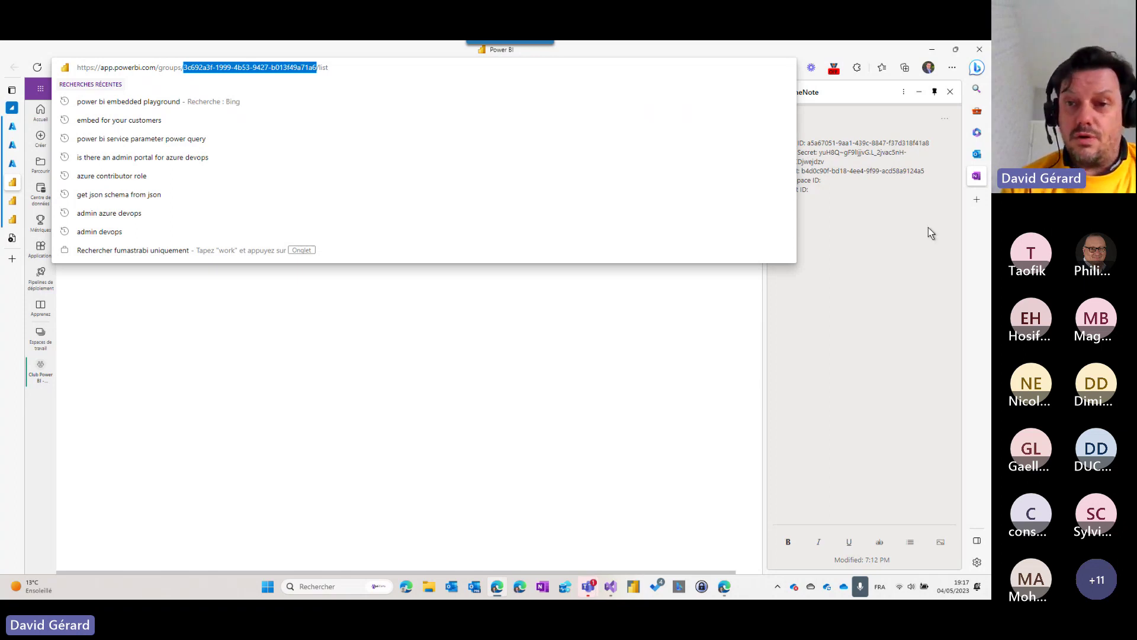
click(873, 182)
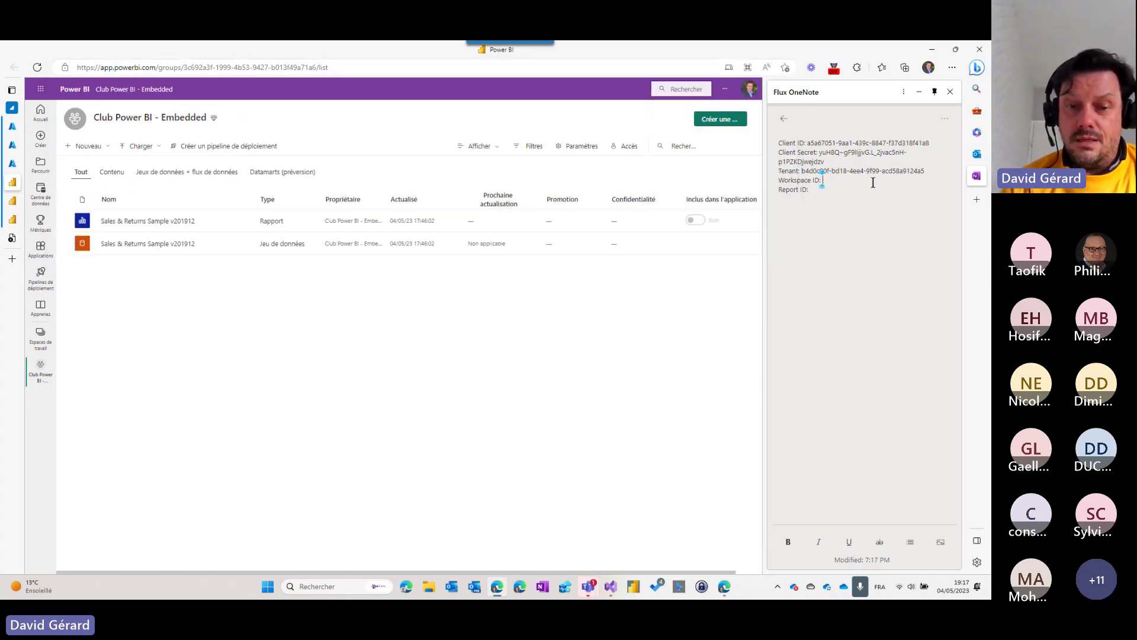
key(ctrl+v)
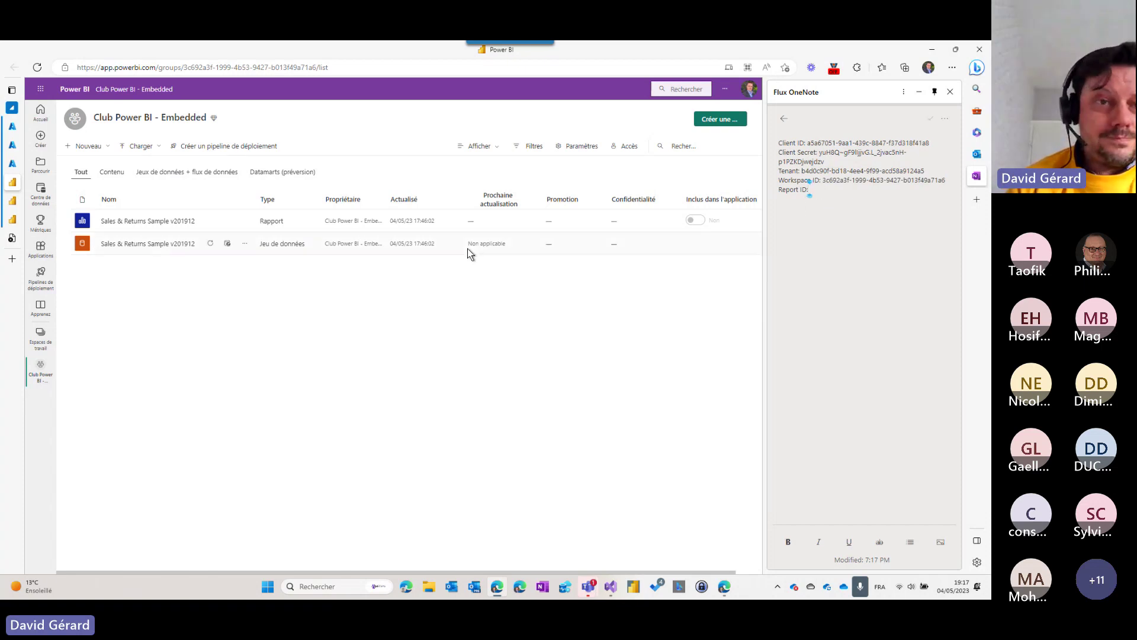
Step: Open the Sales & Returns Sample v201912 report, copy the report ID from its URL and paste it after "Report ID:" in the note
click(135, 222)
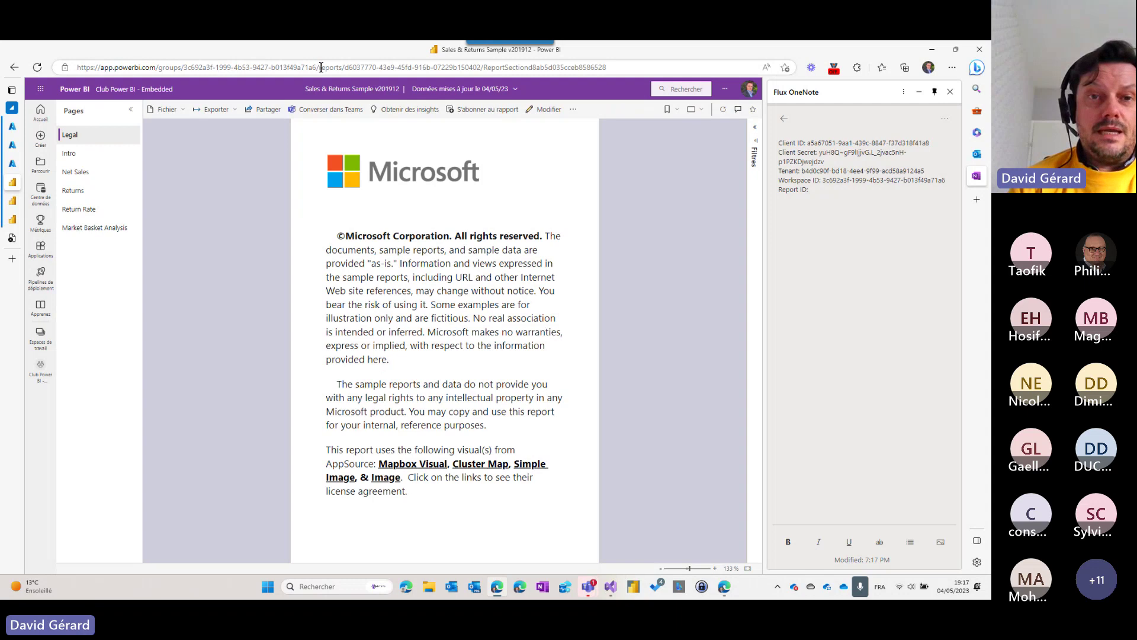
drag(319, 67, 413, 67)
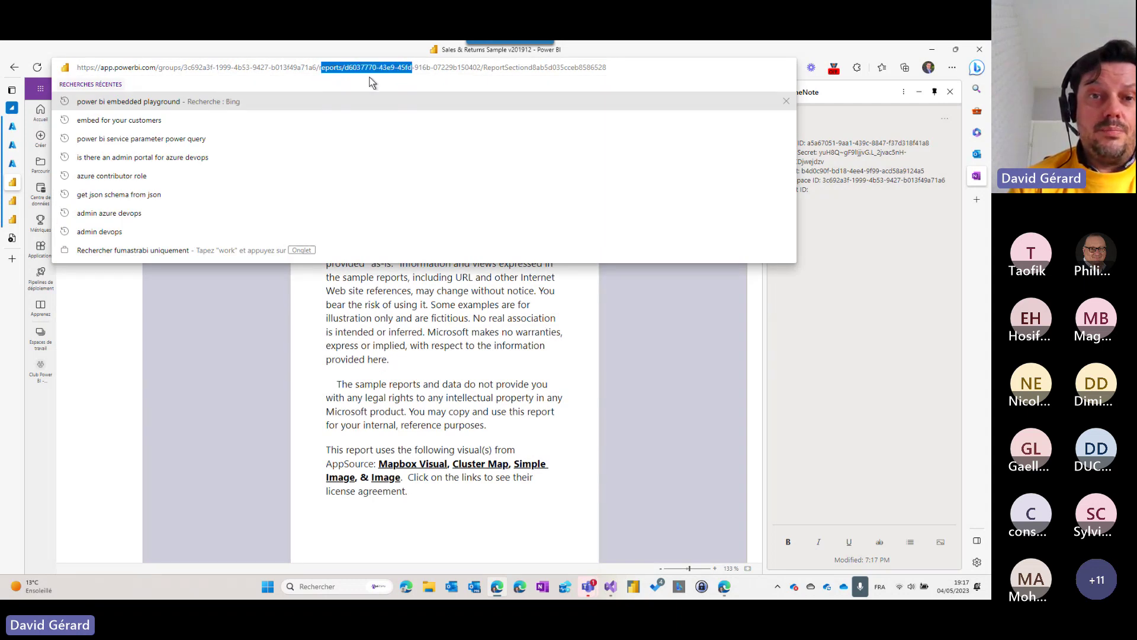
click(345, 68)
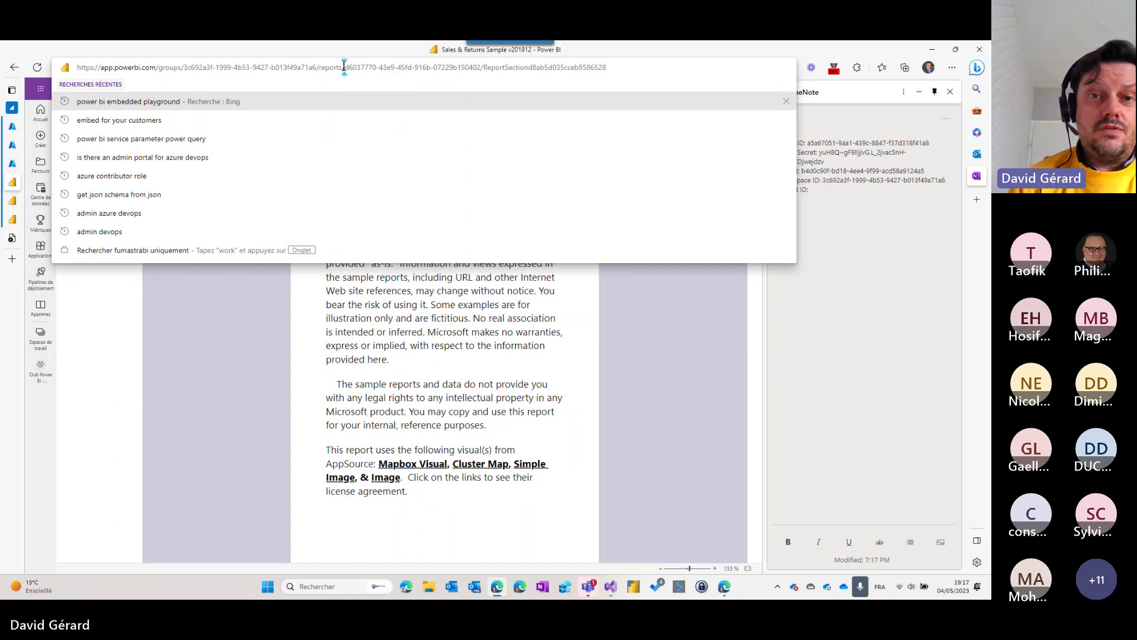
drag(346, 68, 480, 67)
key(ctrl+c)
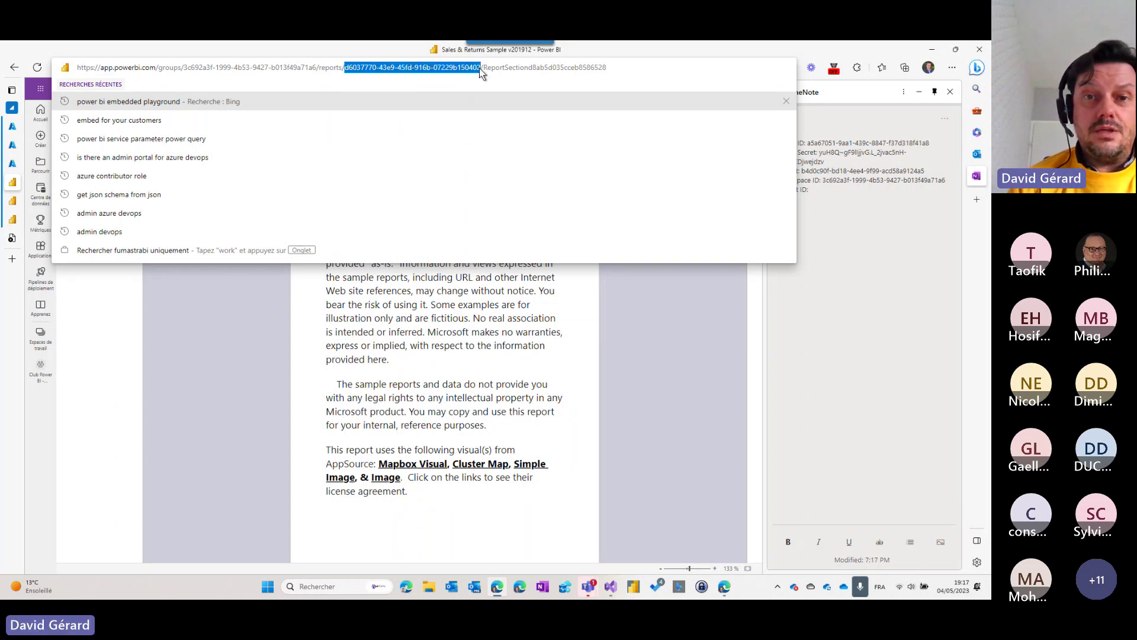
click(494, 67)
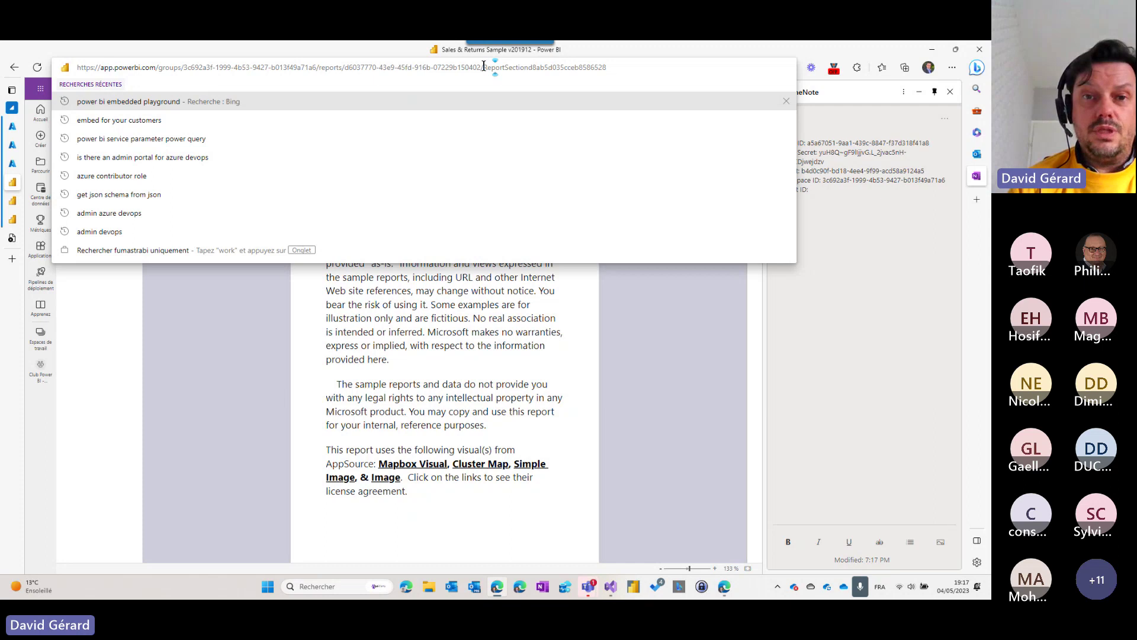
drag(484, 67, 620, 70)
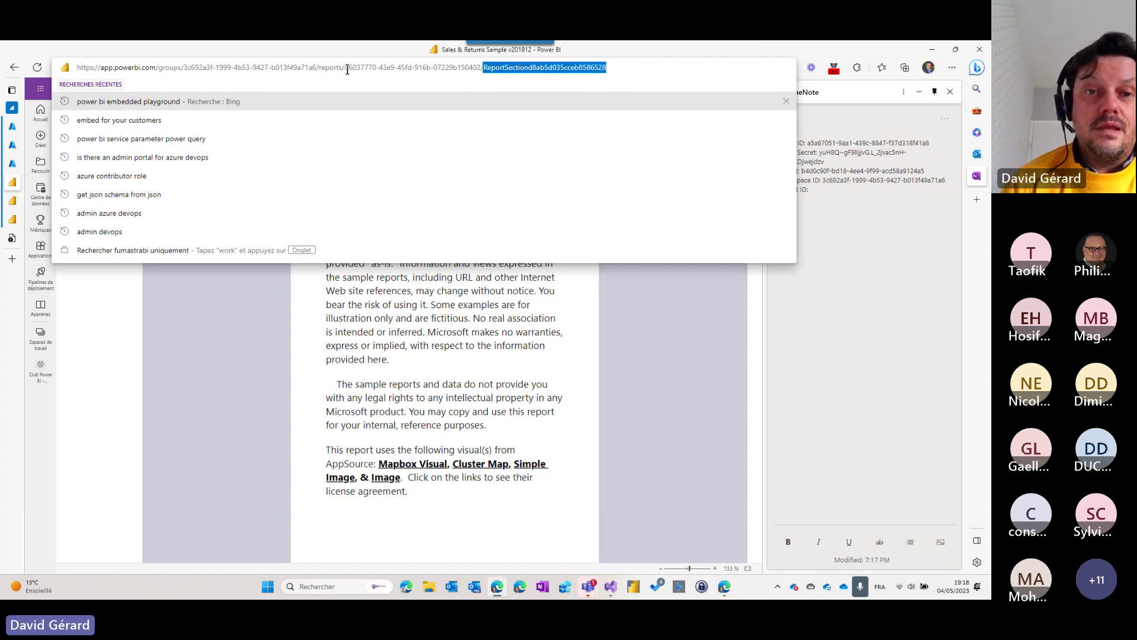
drag(345, 69, 480, 73)
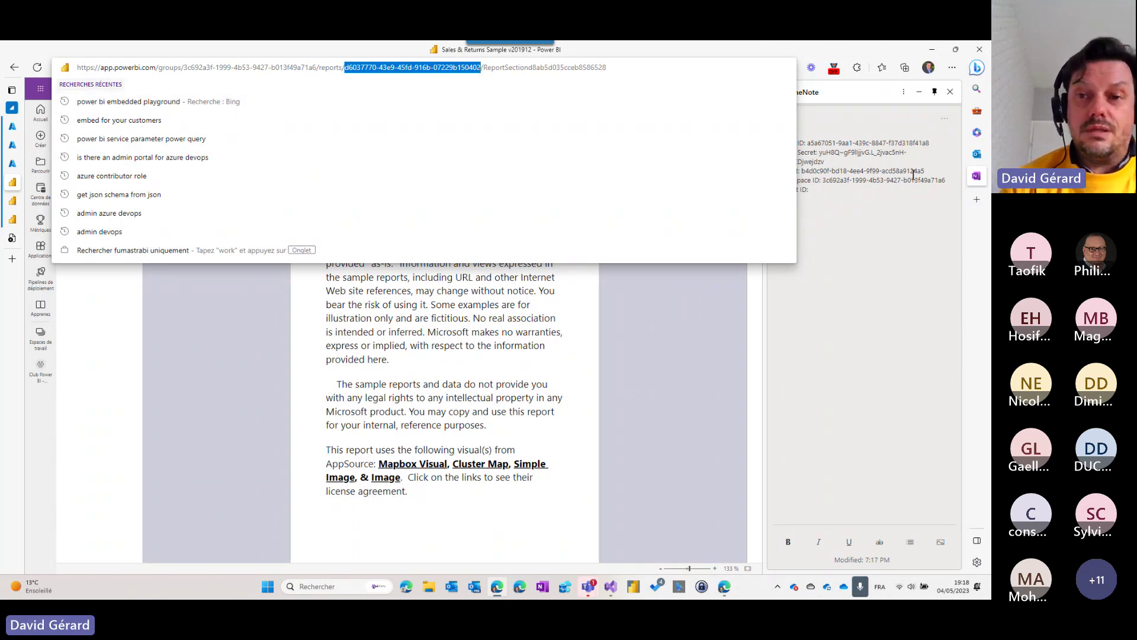
click(863, 195)
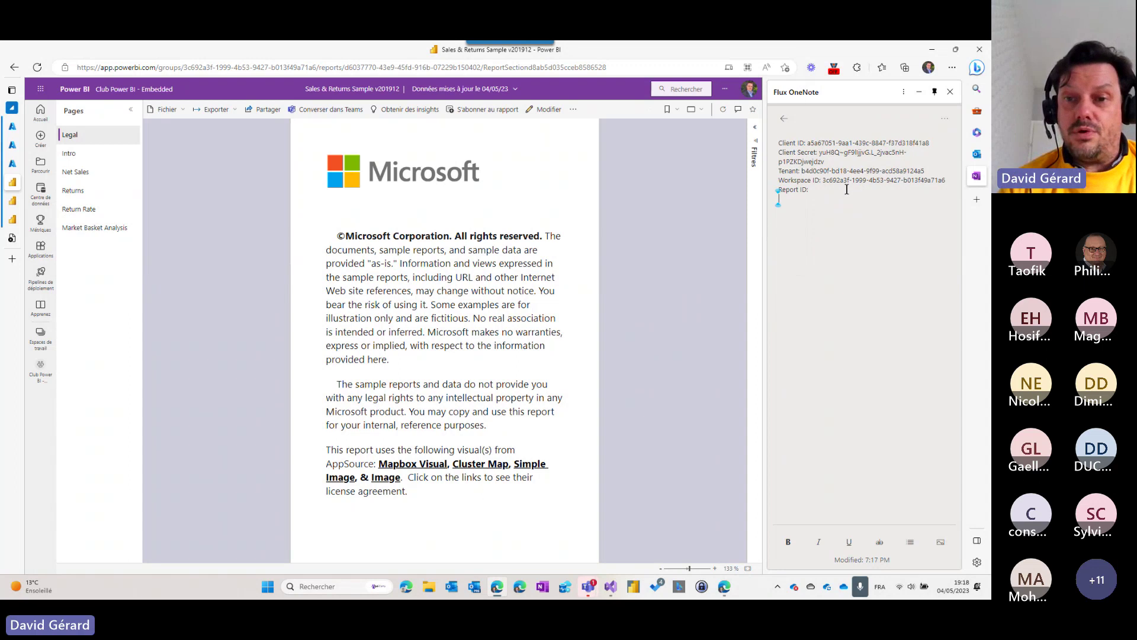
click(848, 189)
key(ctrl+v)
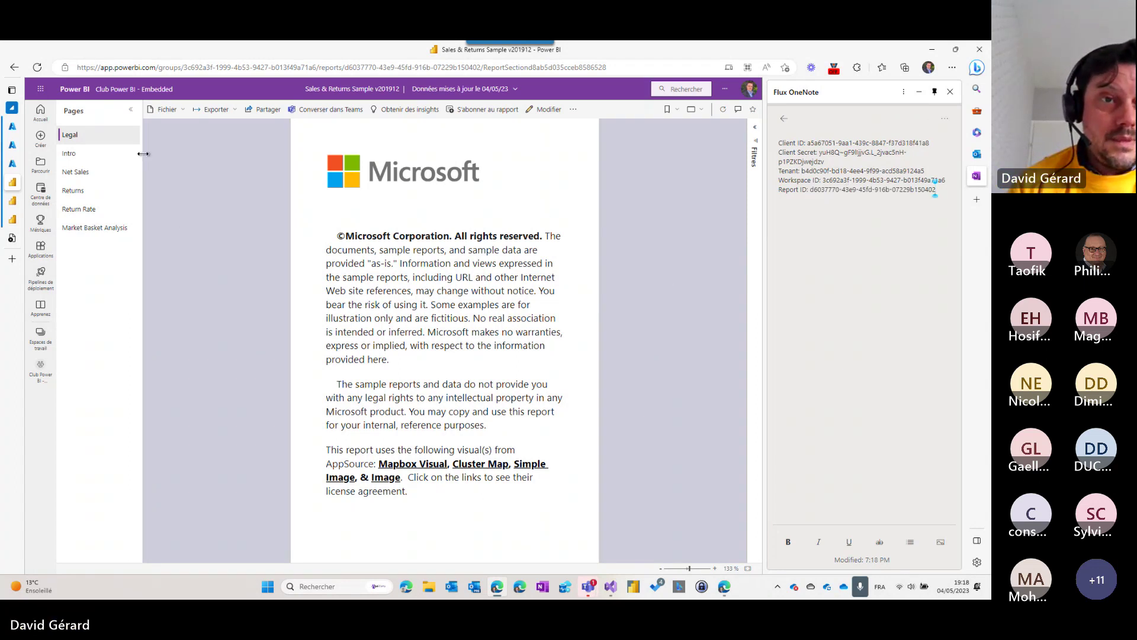
Step: Return to the workspace's content list and review the admin API service principal setting in the admin portal
click(137, 89)
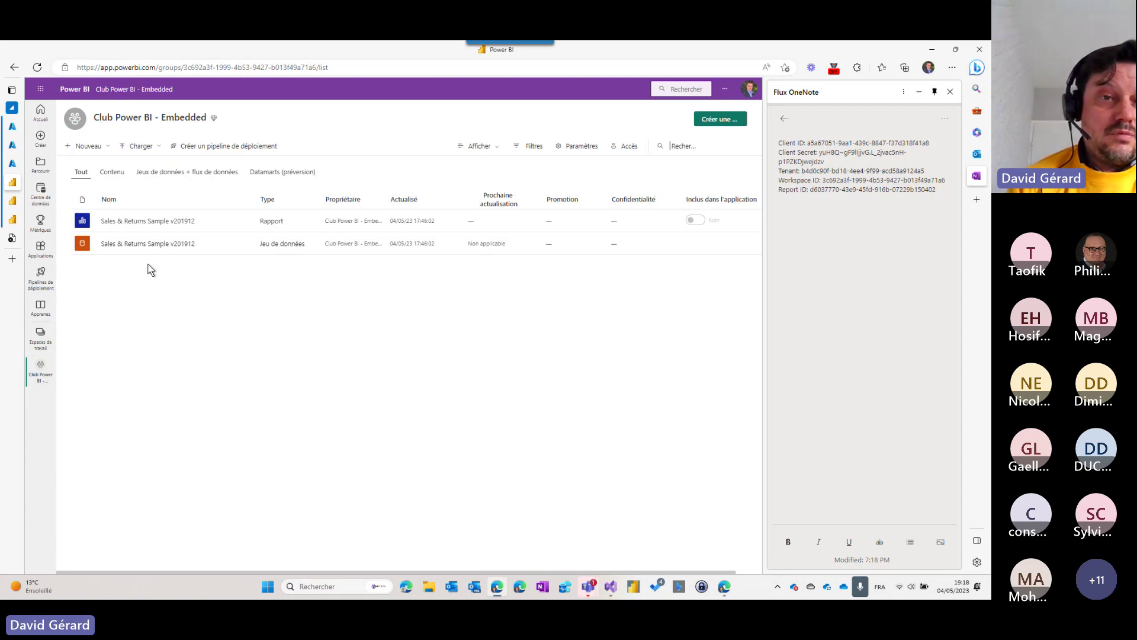
click(7, 204)
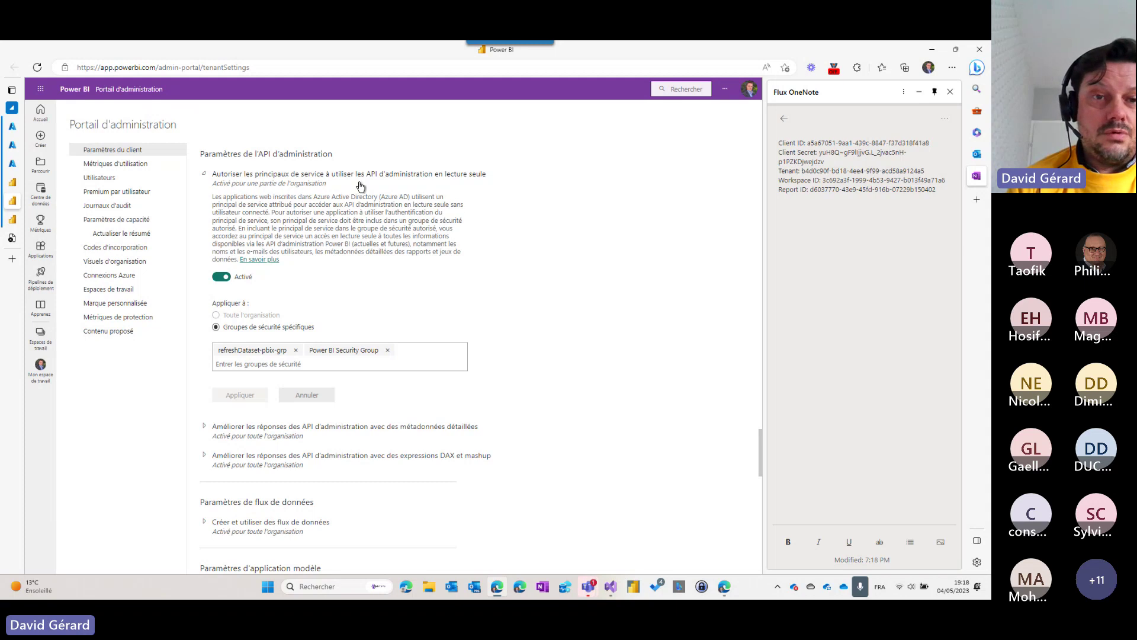
scroll(325, 238, up, 1)
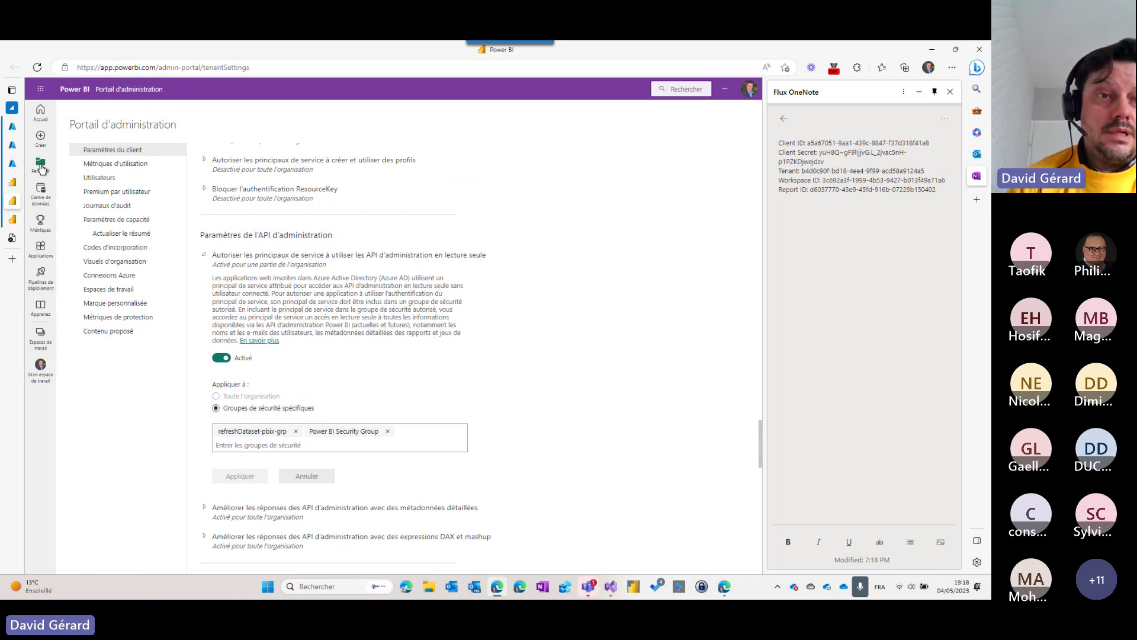
click(40, 336)
click(65, 128)
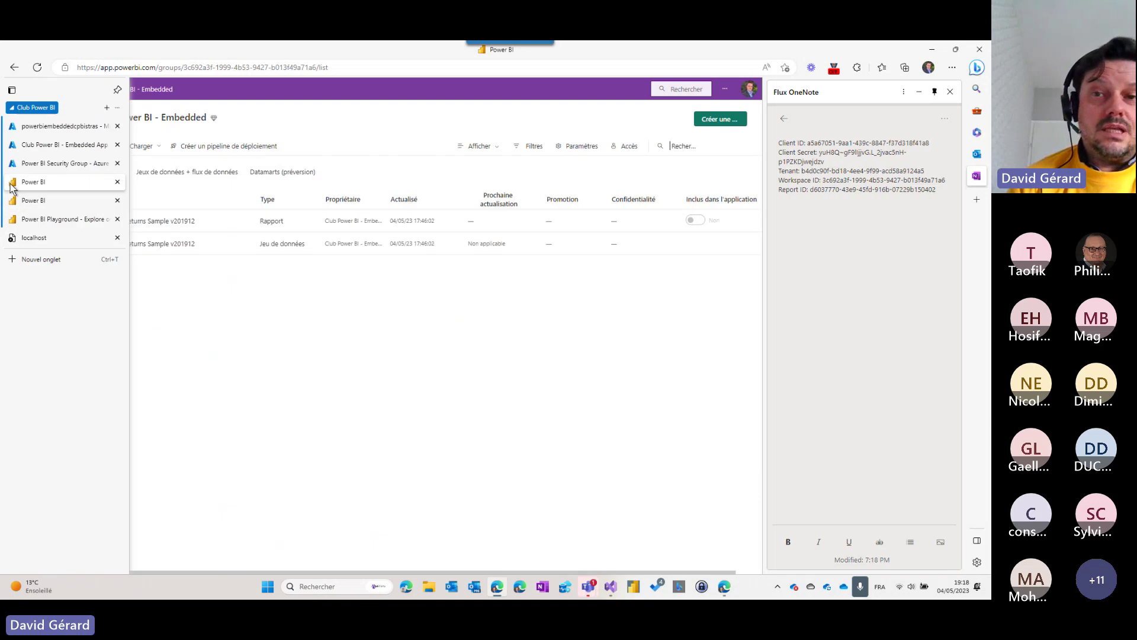
Step: View the admin portal entry among the workspace's settings options and return to the open admin portal's tenant settings
click(725, 89)
mouse_move(683, 128)
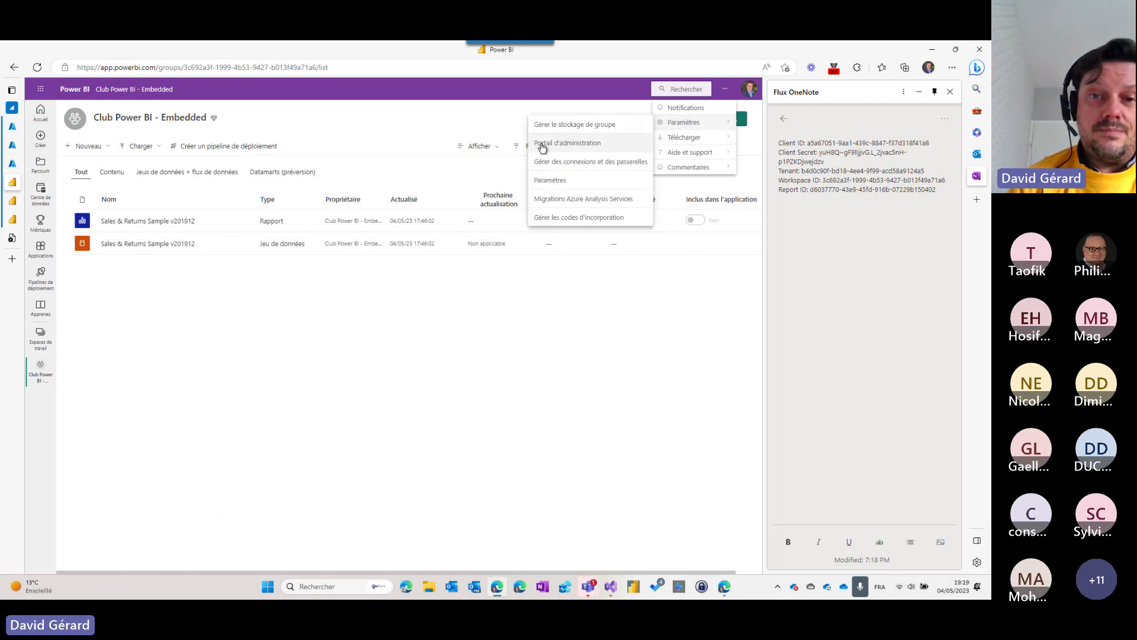
click(203, 424)
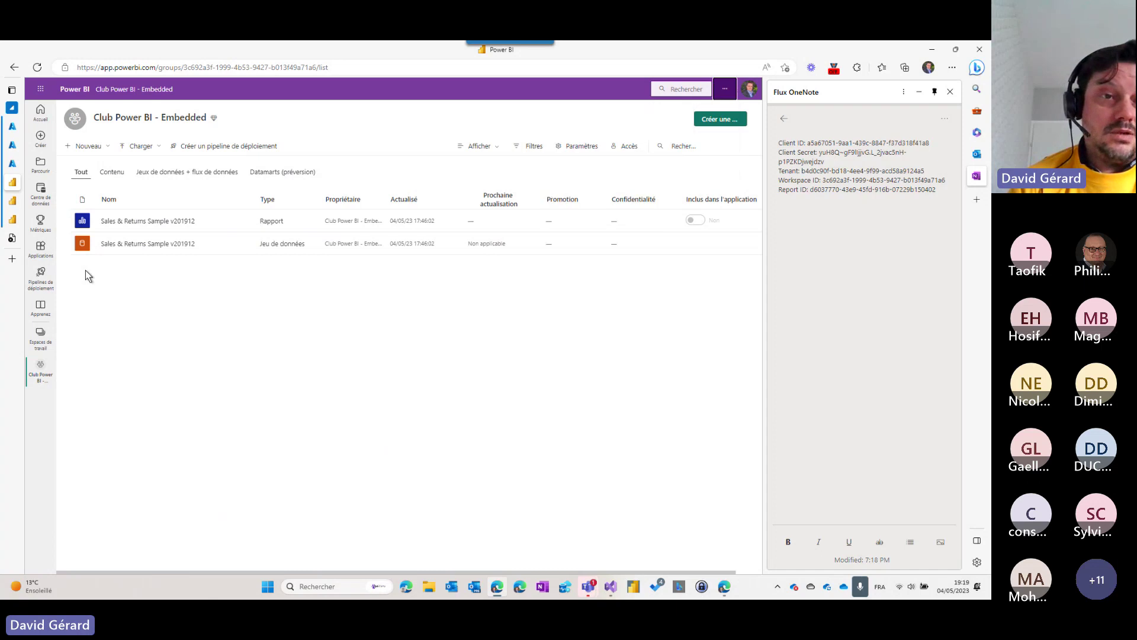
click(13, 202)
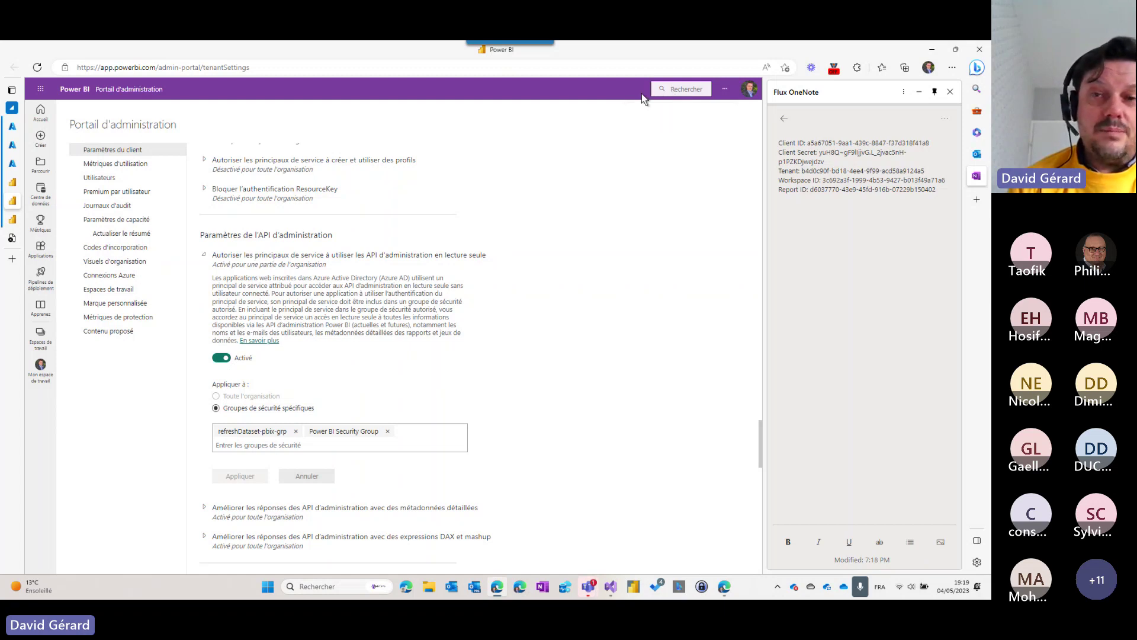
Step: Search Power BI globally for "API" and close the search
click(691, 88)
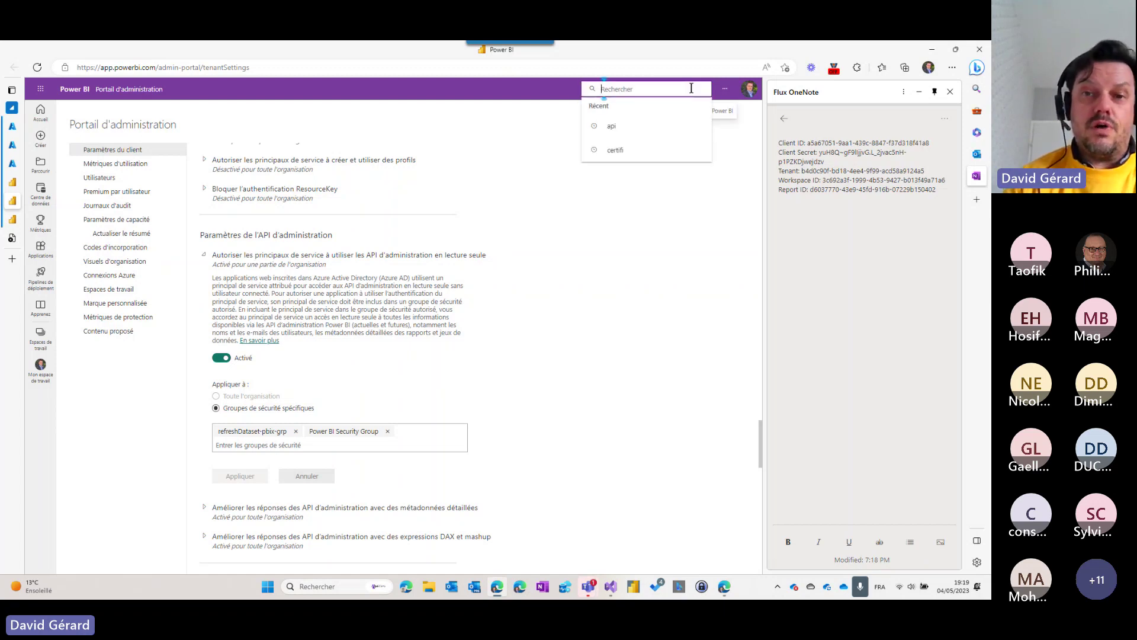
text(API)
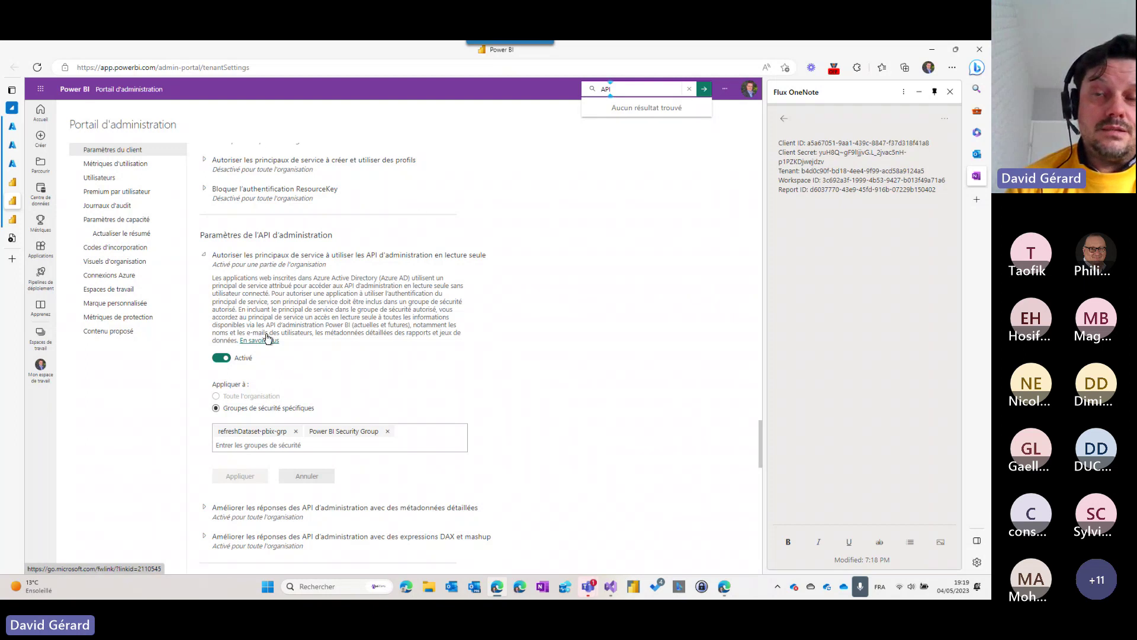
click(652, 90)
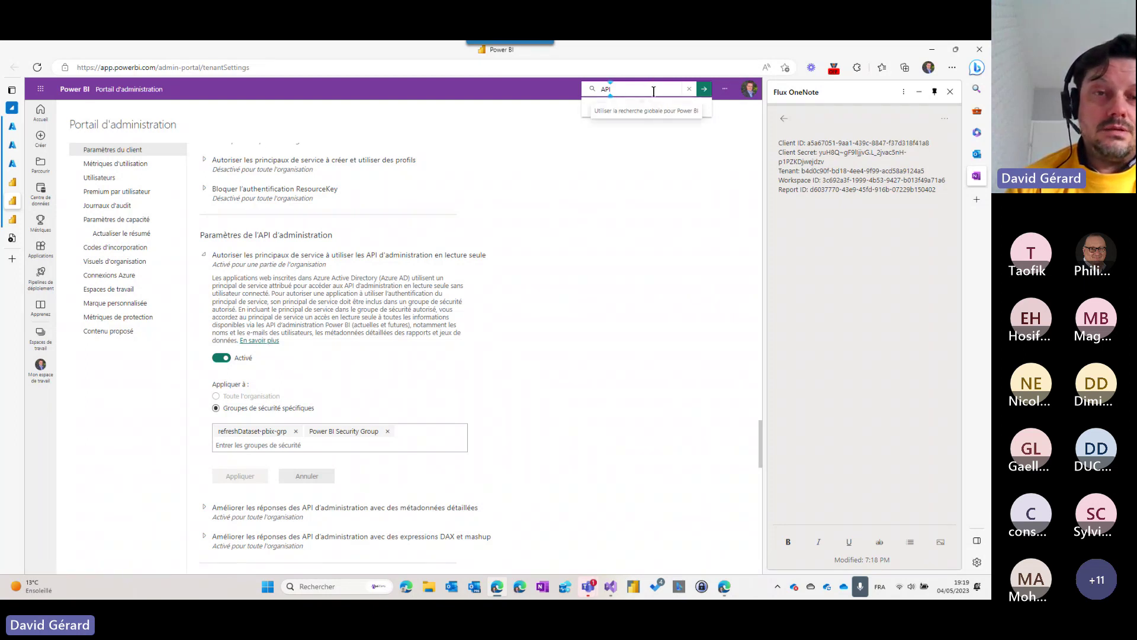
click(697, 90)
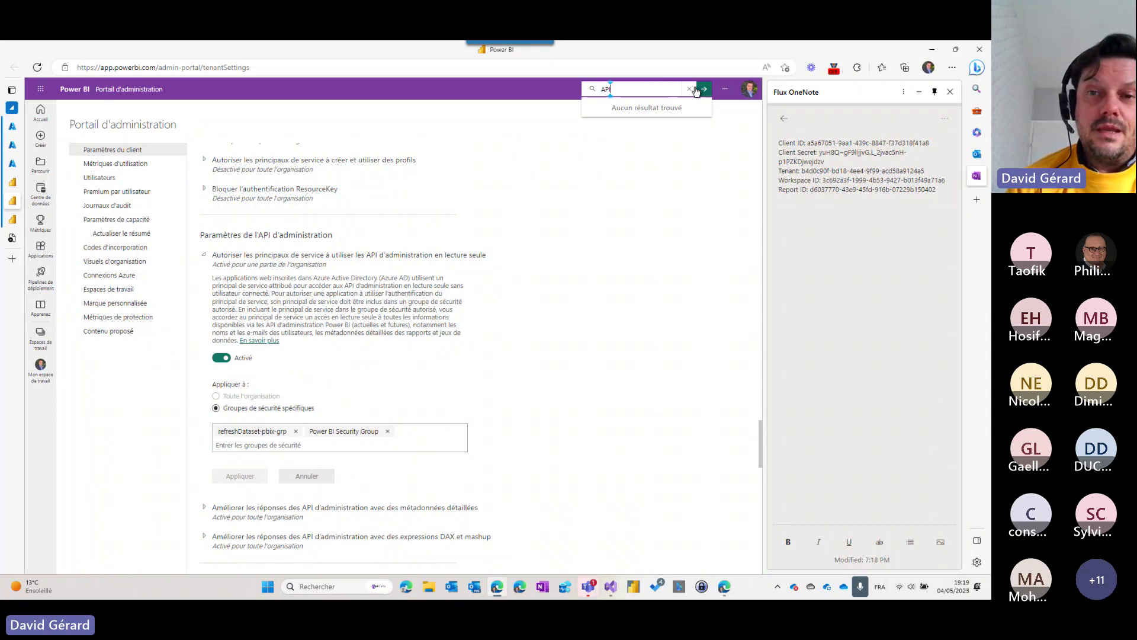
click(602, 229)
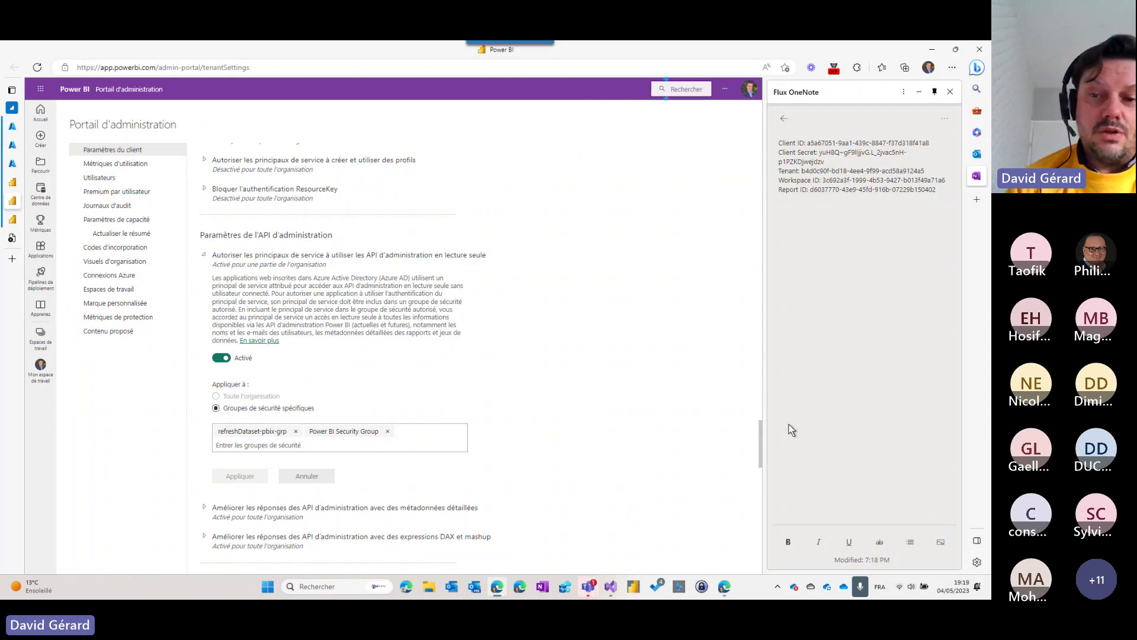
Step: Find "API" within the tenant settings page to locate the API-related settings, and close the find bar
drag(762, 414, 746, 447)
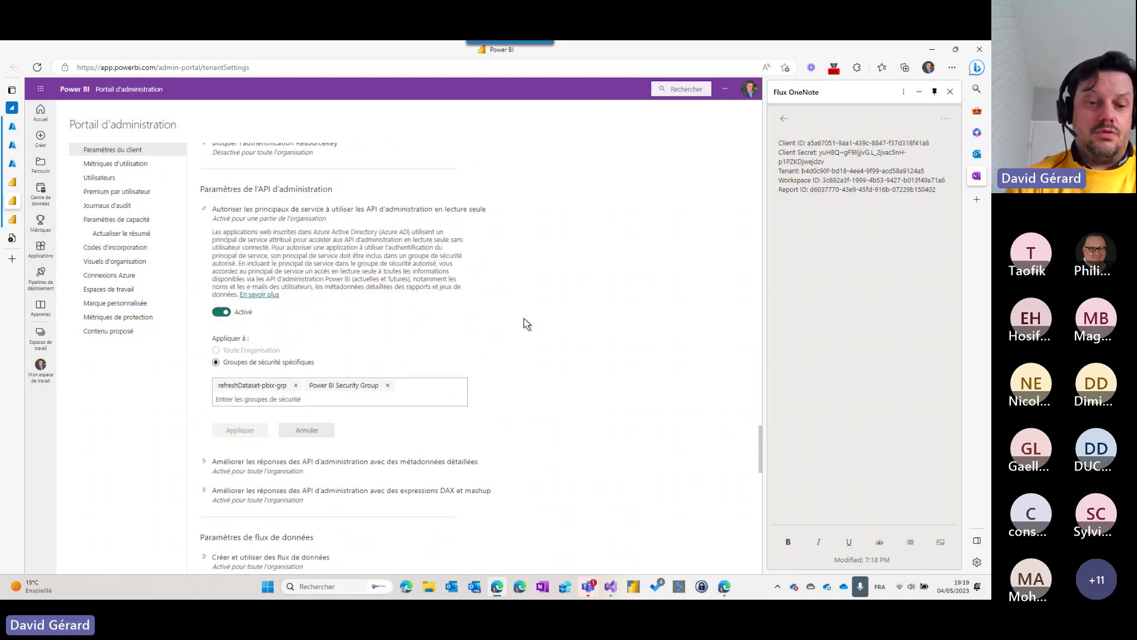
key(ctrl+f)
text(API)
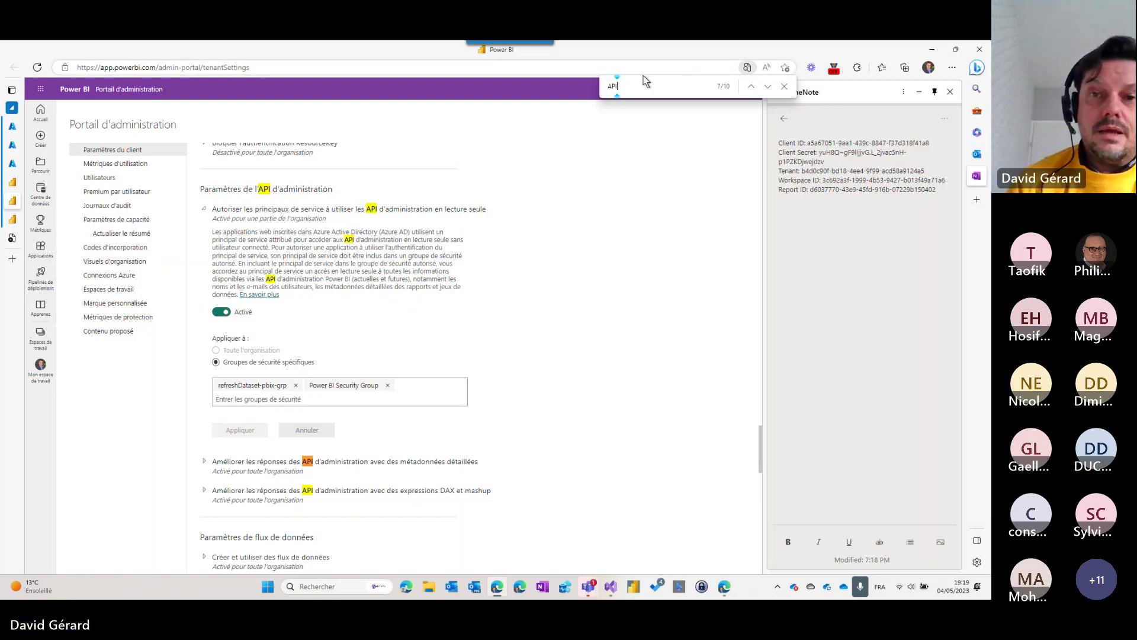
click(785, 89)
click(636, 279)
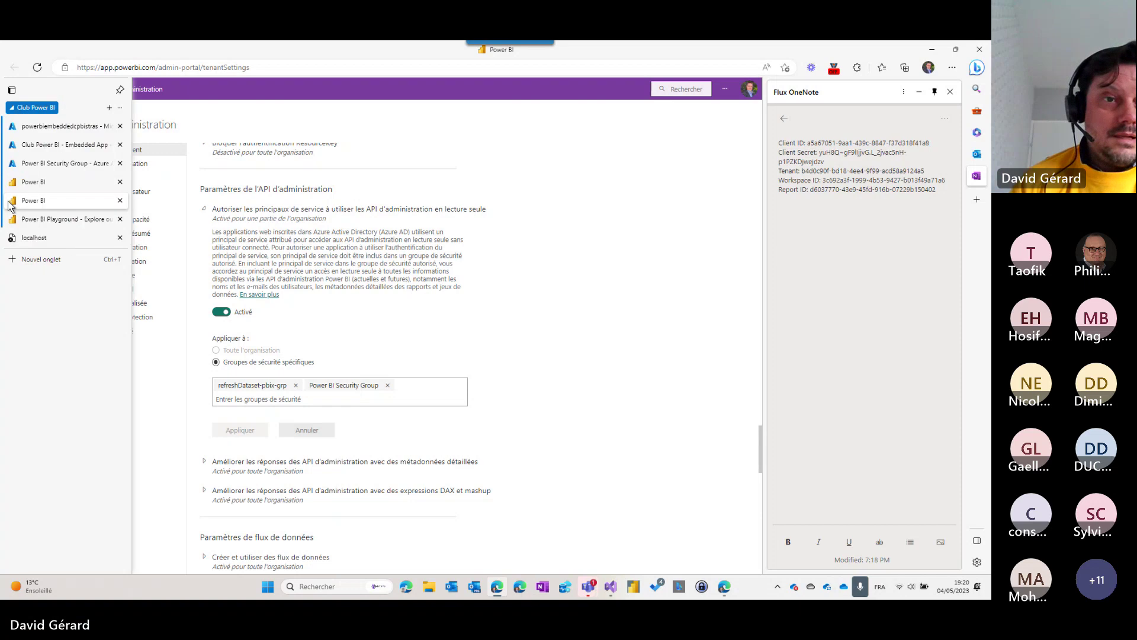
Step: Glance at the Power BI Playground, switch to Visual Studio and examine the Python sample folder and the WORKSPACE_ID setting in config.py
click(15, 218)
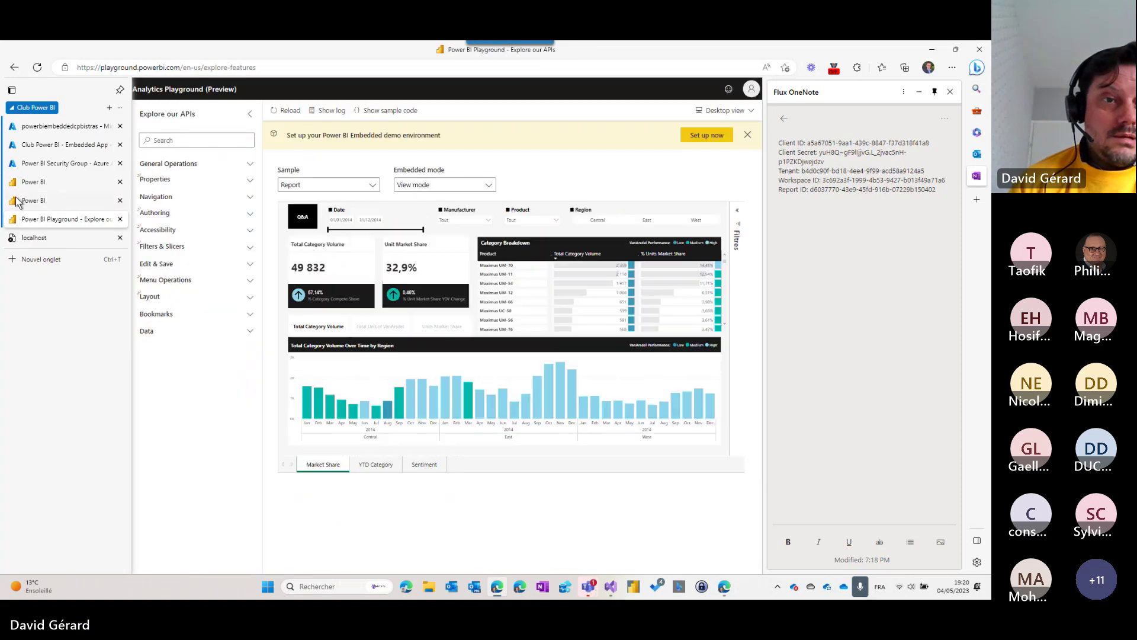
click(17, 202)
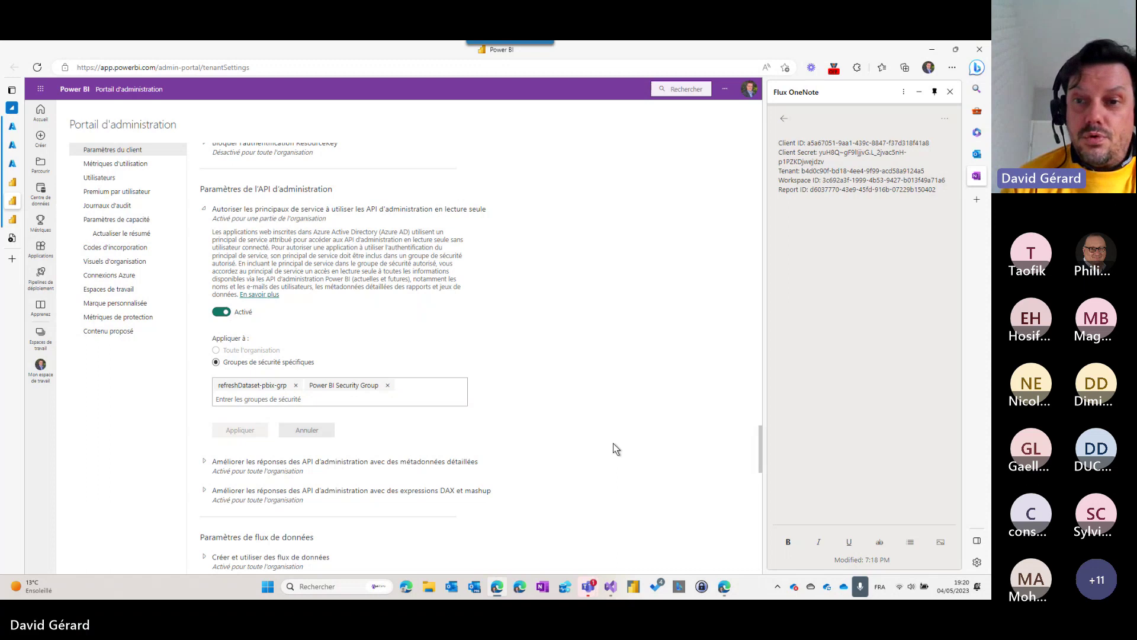
click(614, 592)
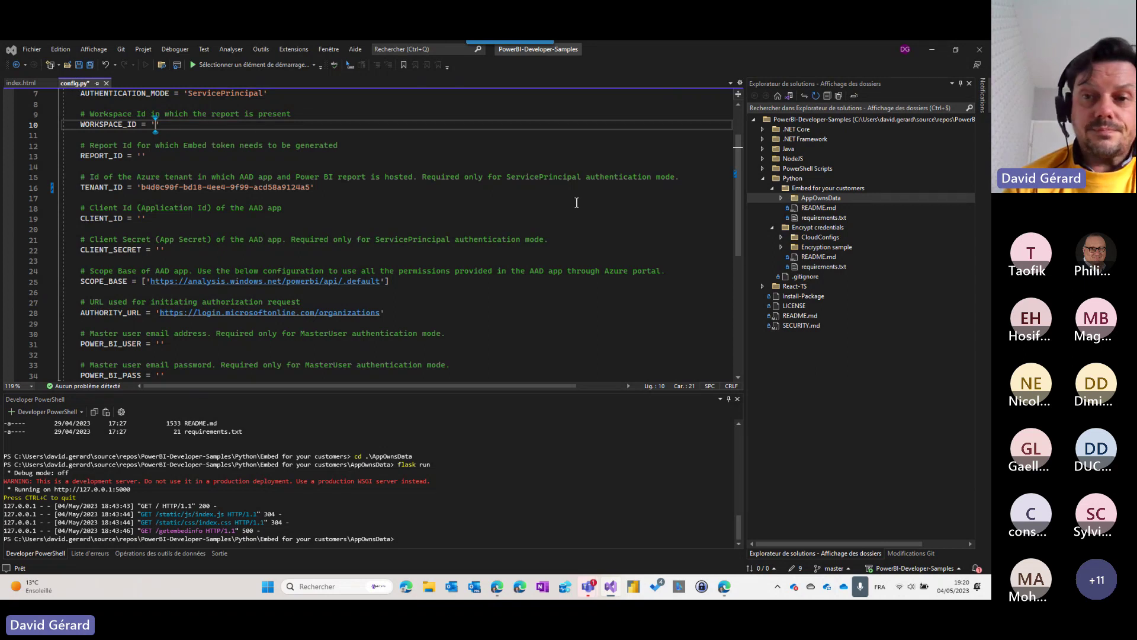
click(763, 178)
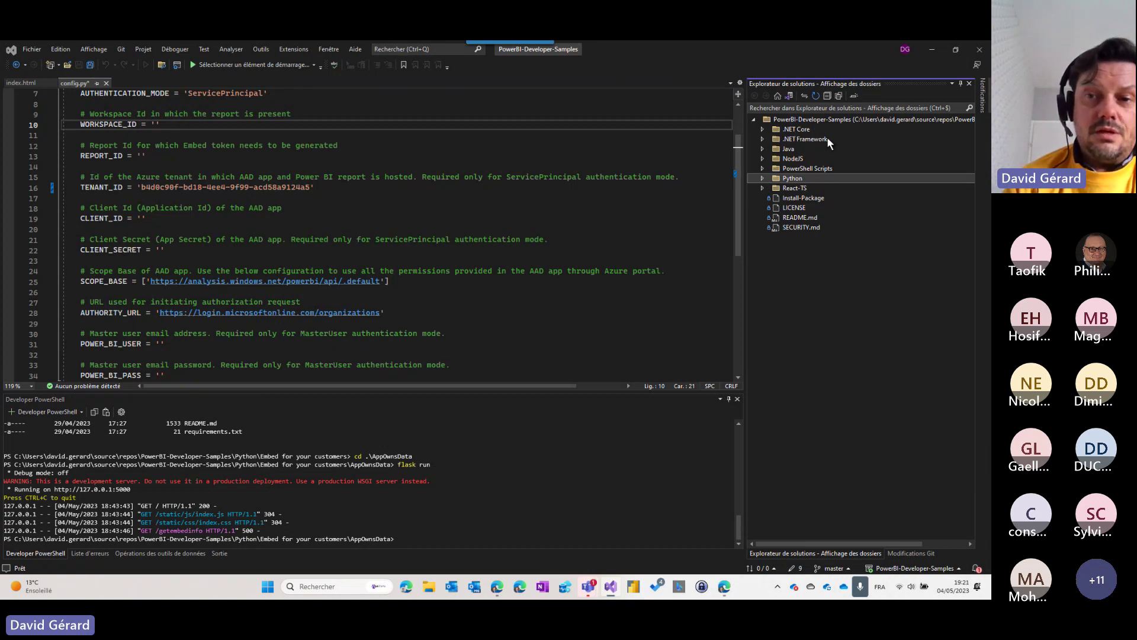
click(763, 179)
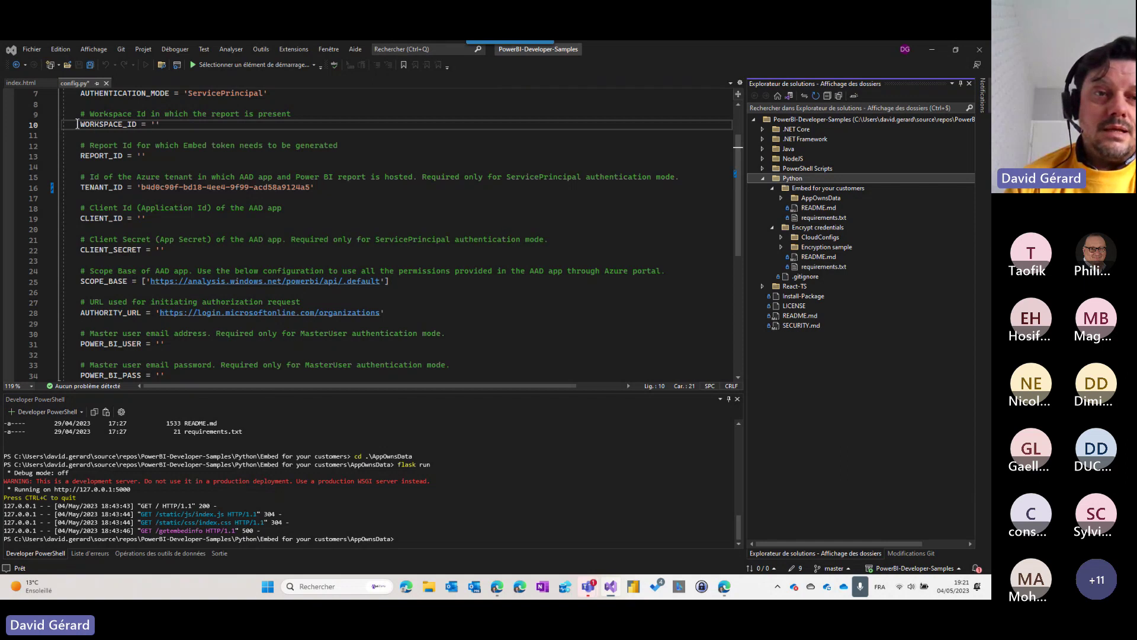
drag(79, 125, 138, 125)
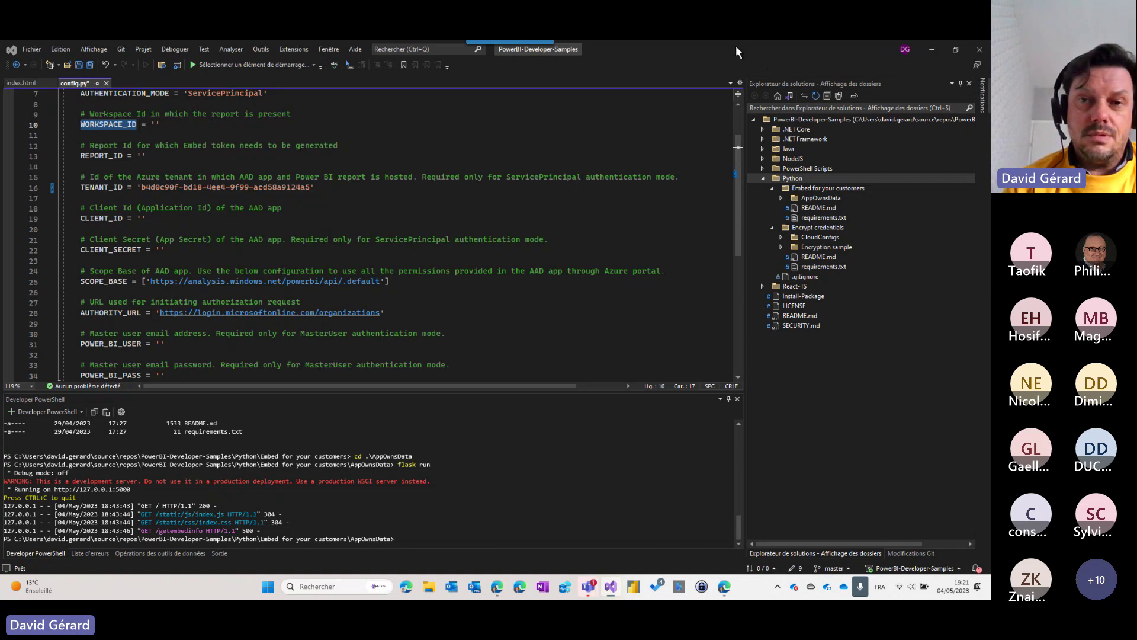
Step: Place the Visual Studio window beside the OneNote note and copy the note's workspace ID into WORKSPACE_ID in config.py
drag(735, 47, 471, 126)
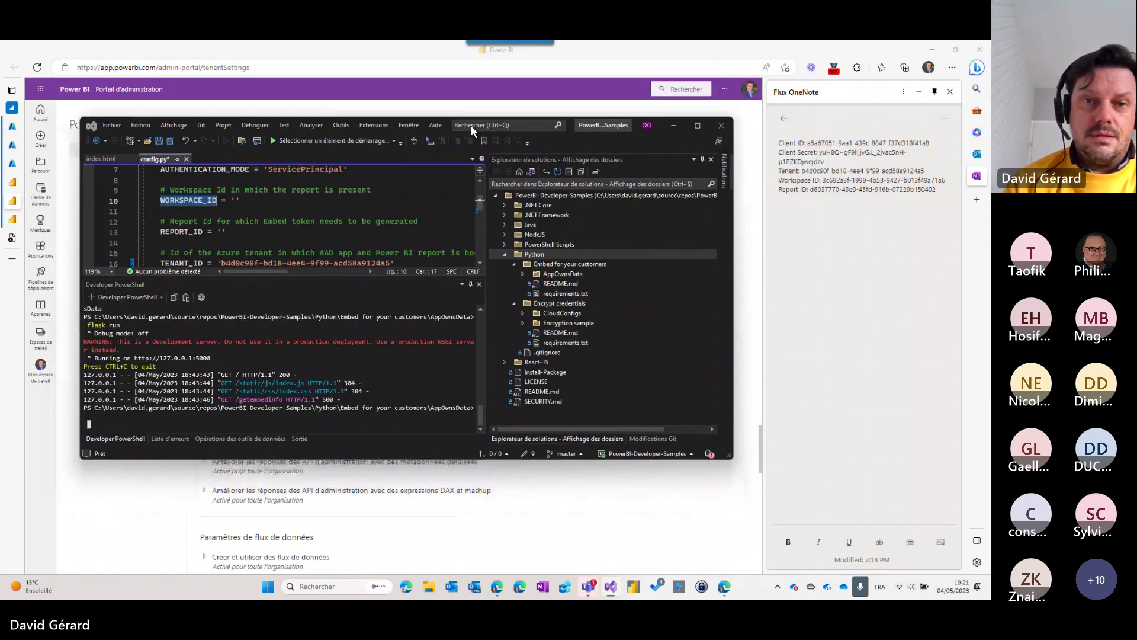
drag(306, 121, 304, 44)
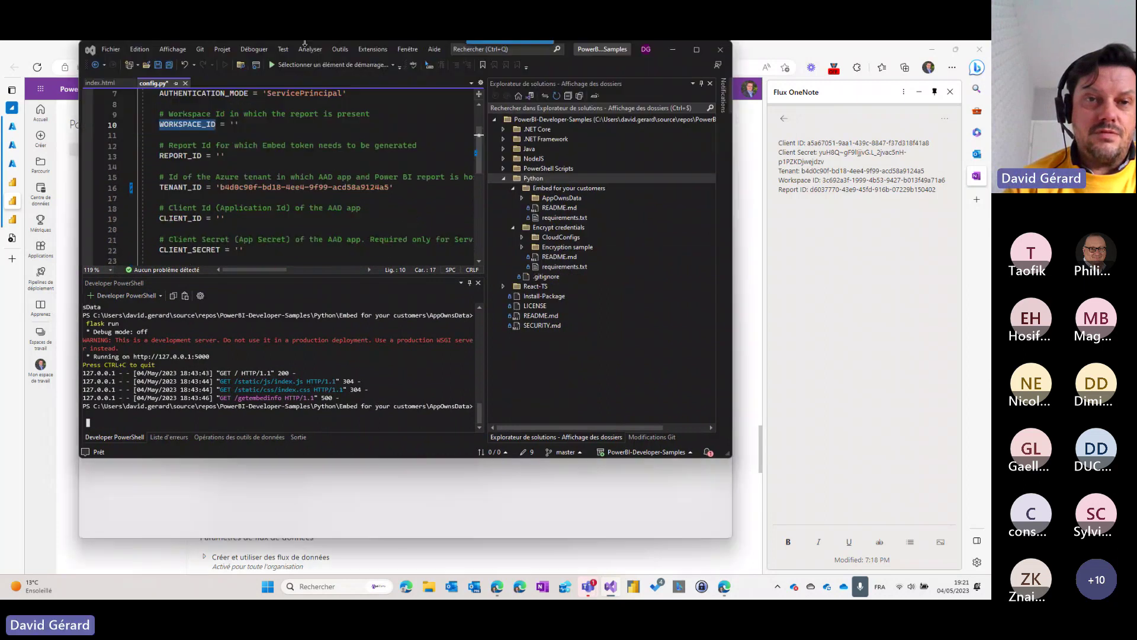
click(238, 125)
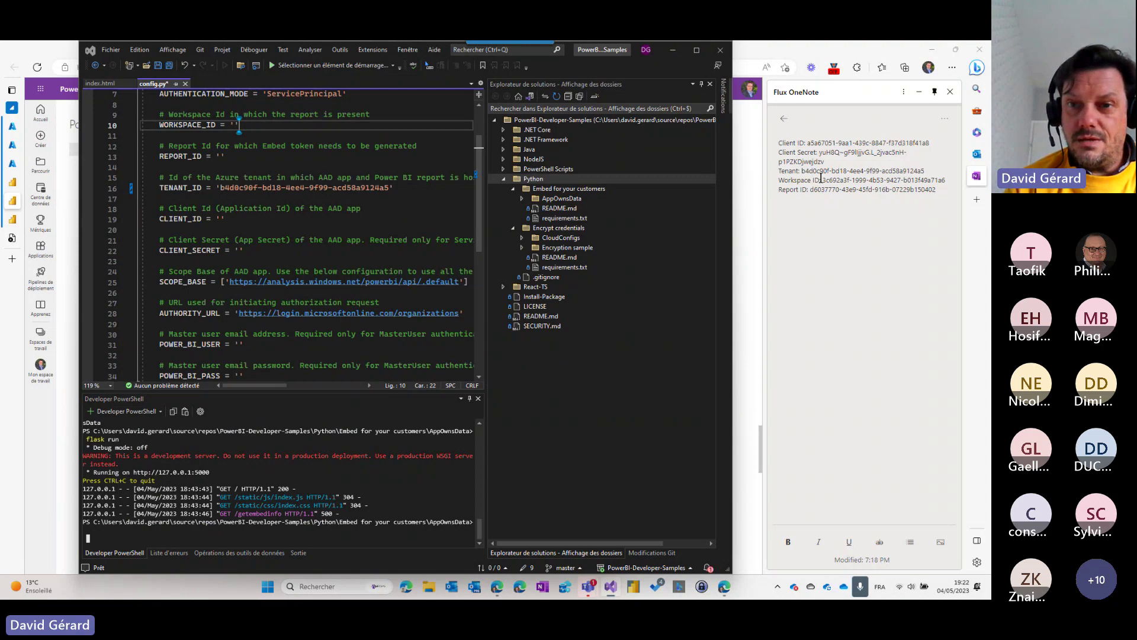
drag(821, 180, 947, 182)
key(ctrl+c)
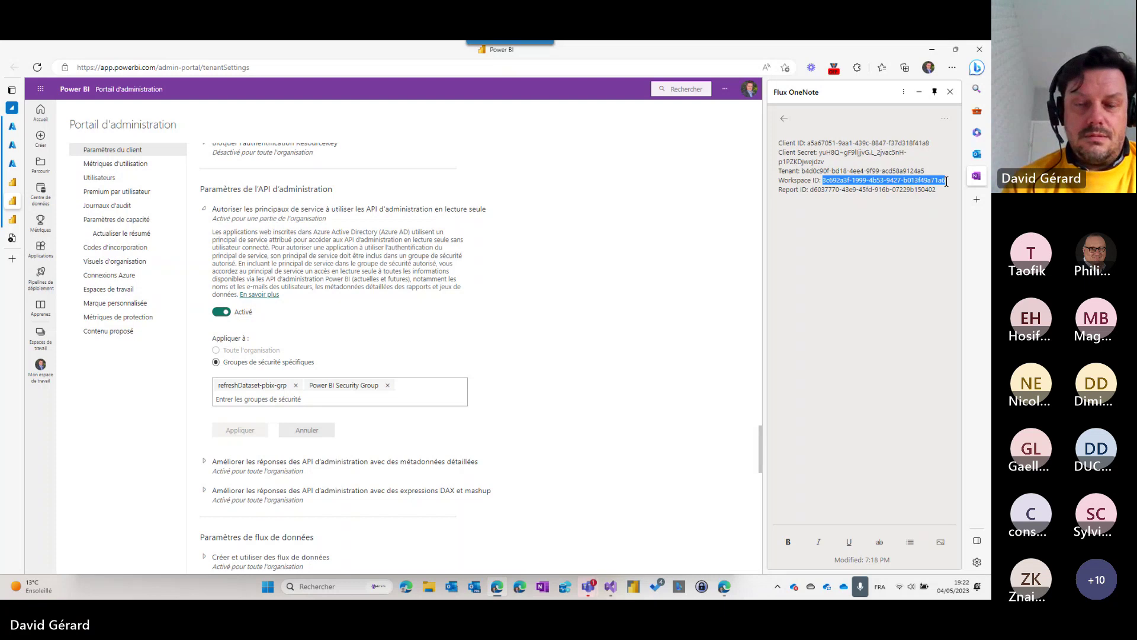
key(alt+Tab)
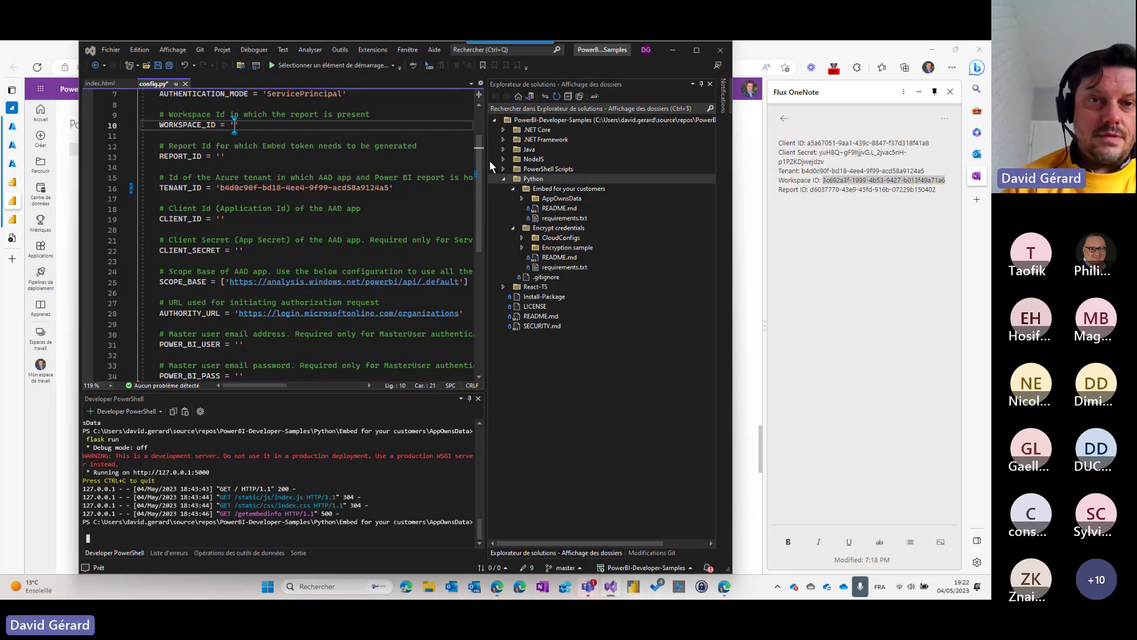
key(ctrl+v)
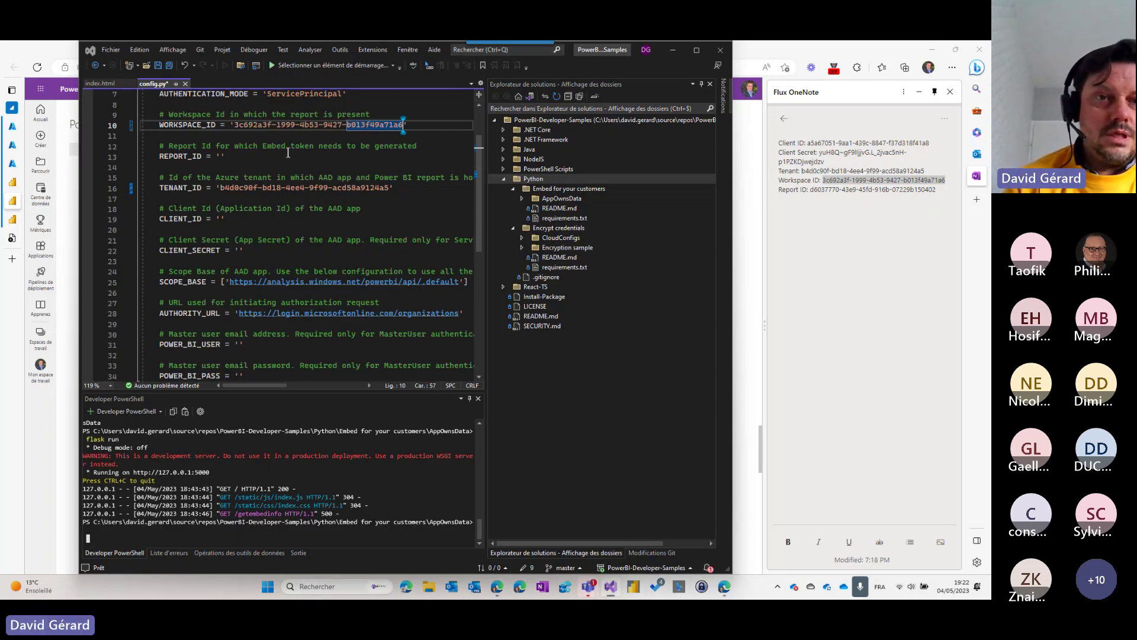
Step: Copy the report ID from the OneNote note into the quotes of REPORT_ID in config.py
click(239, 156)
key(Left)
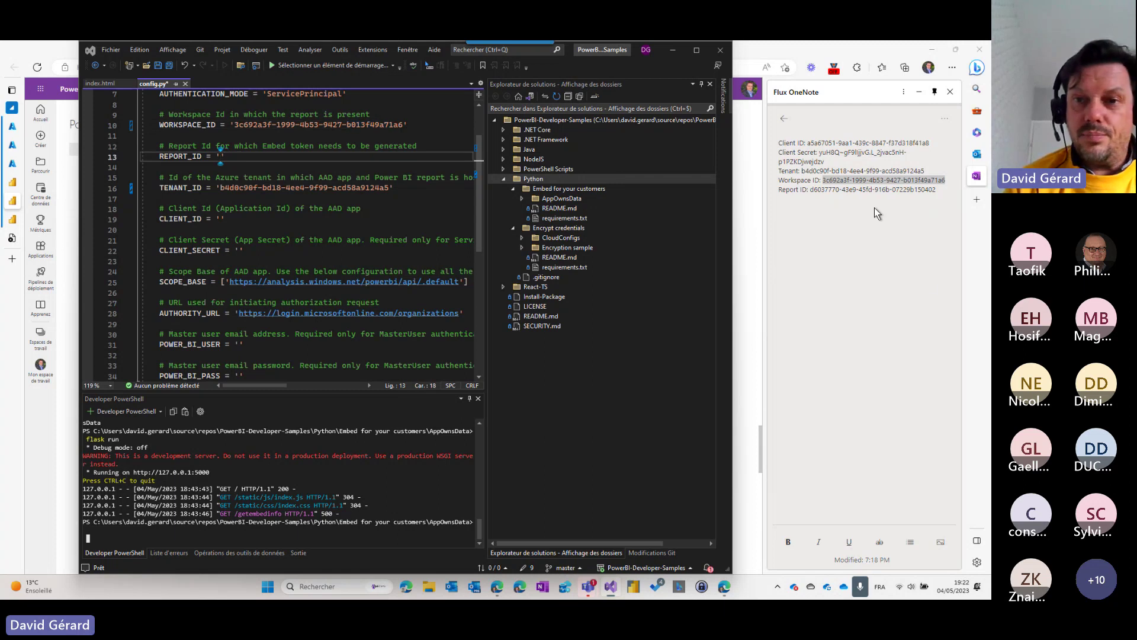
click(812, 189)
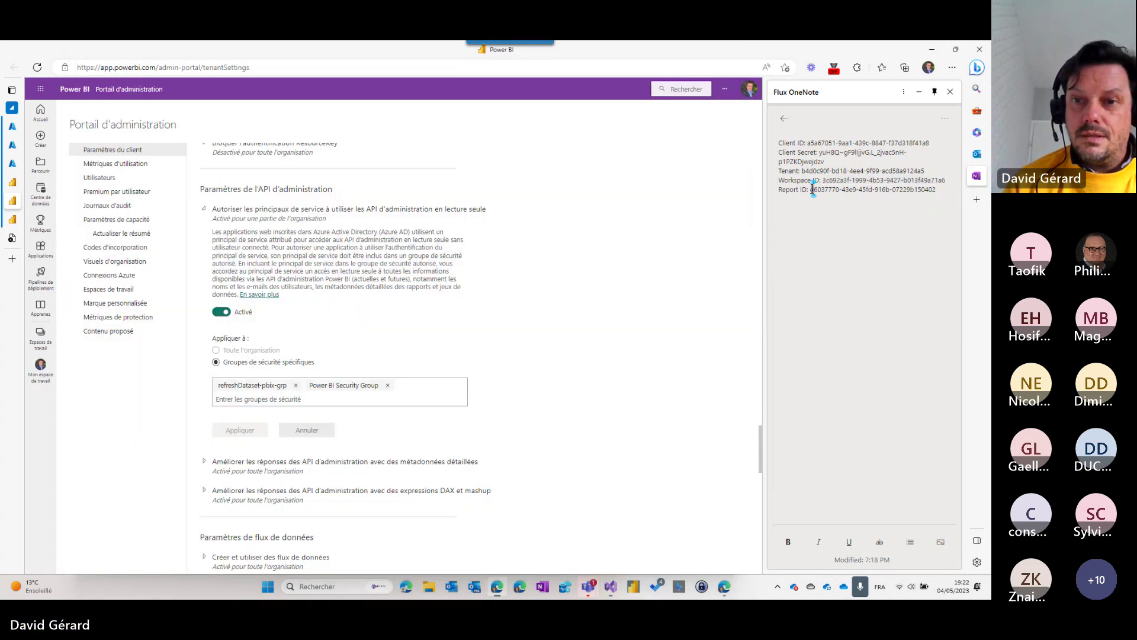
drag(812, 190, 938, 188)
key(ctrl+c)
key(alt+Tab)
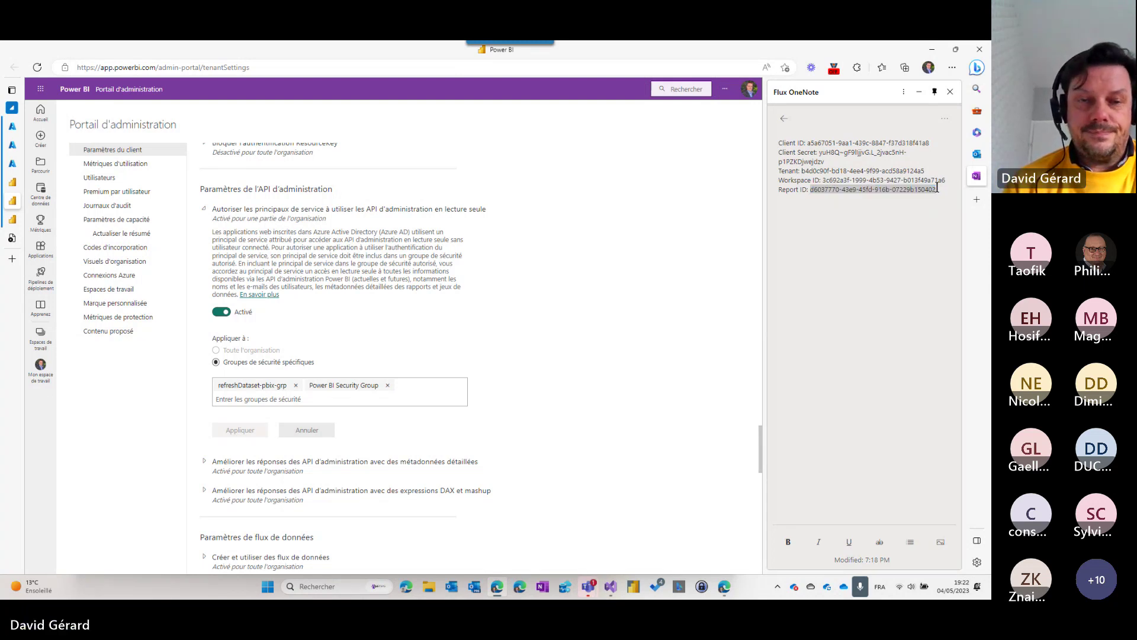
key(ctrl+v)
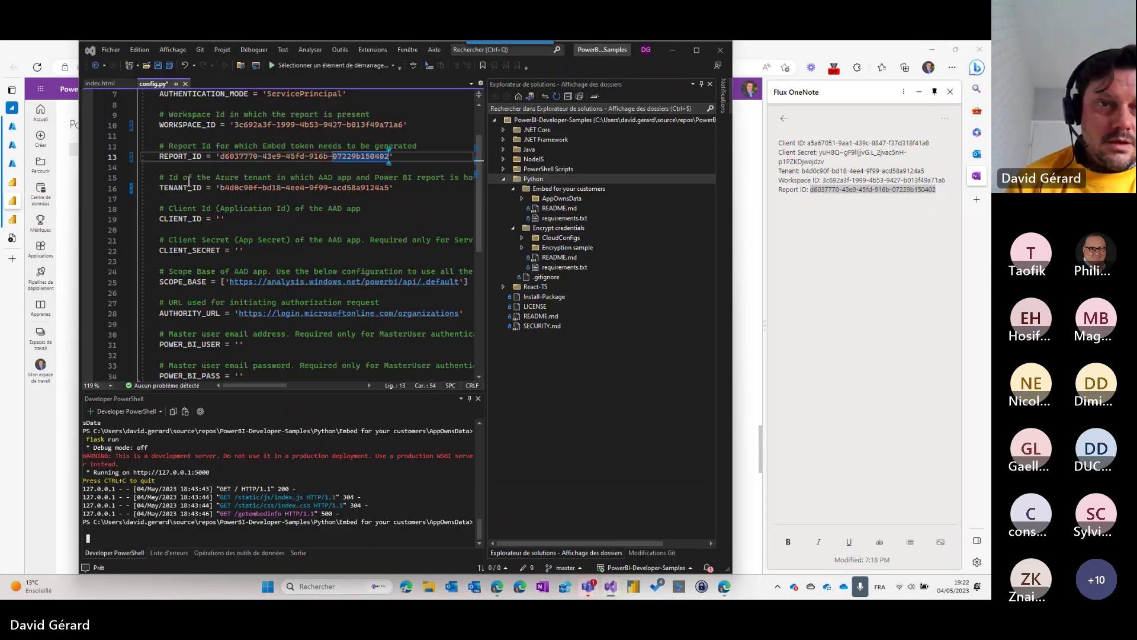
Step: Copy the client ID from the OneNote note into the quotes of CLIENT_ID in config.py
click(244, 219)
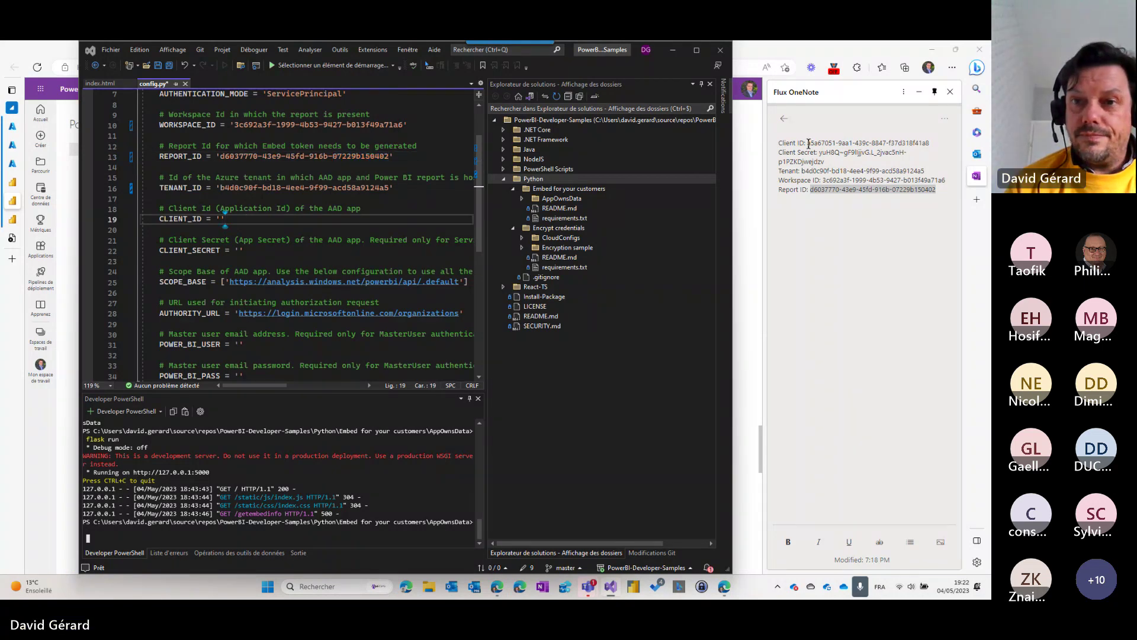
drag(809, 144, 928, 144)
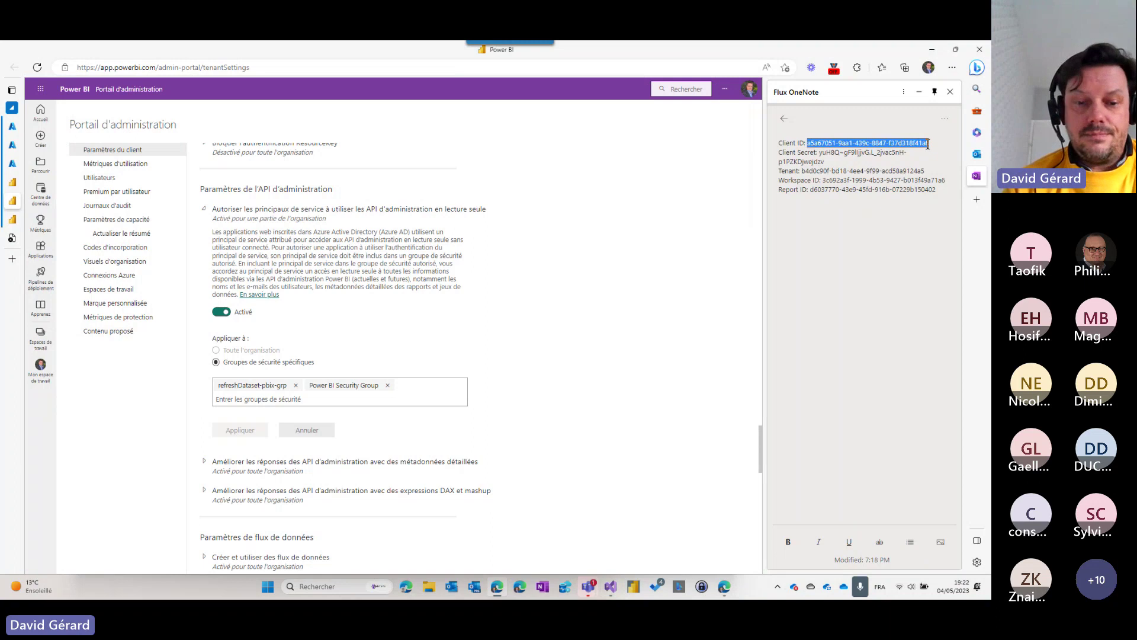
key(alt+Tab)
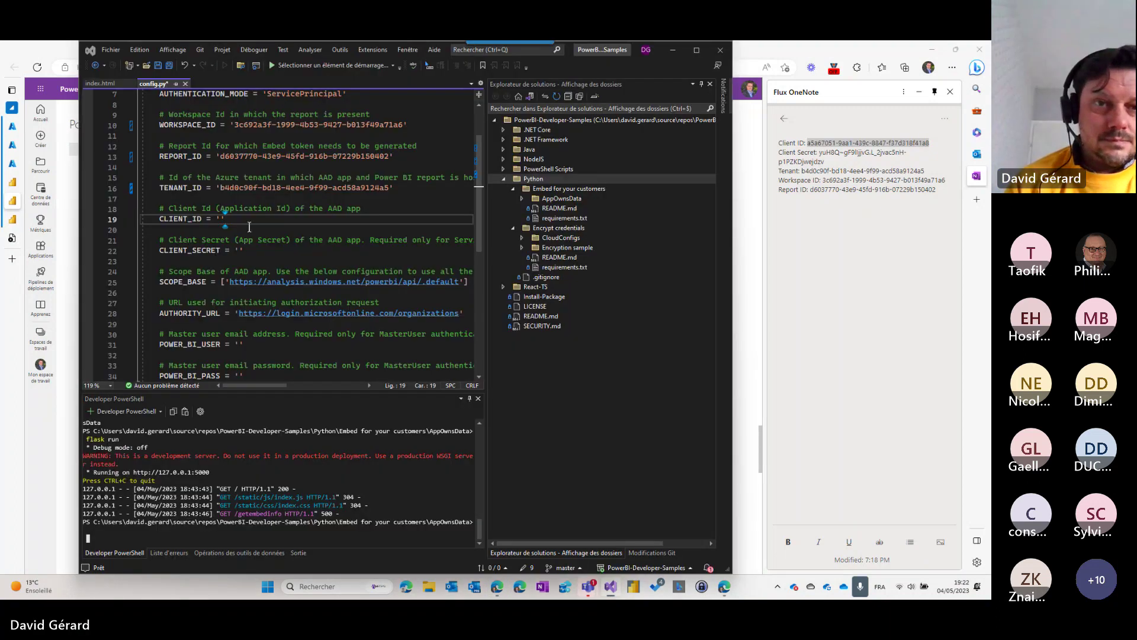
click(220, 219)
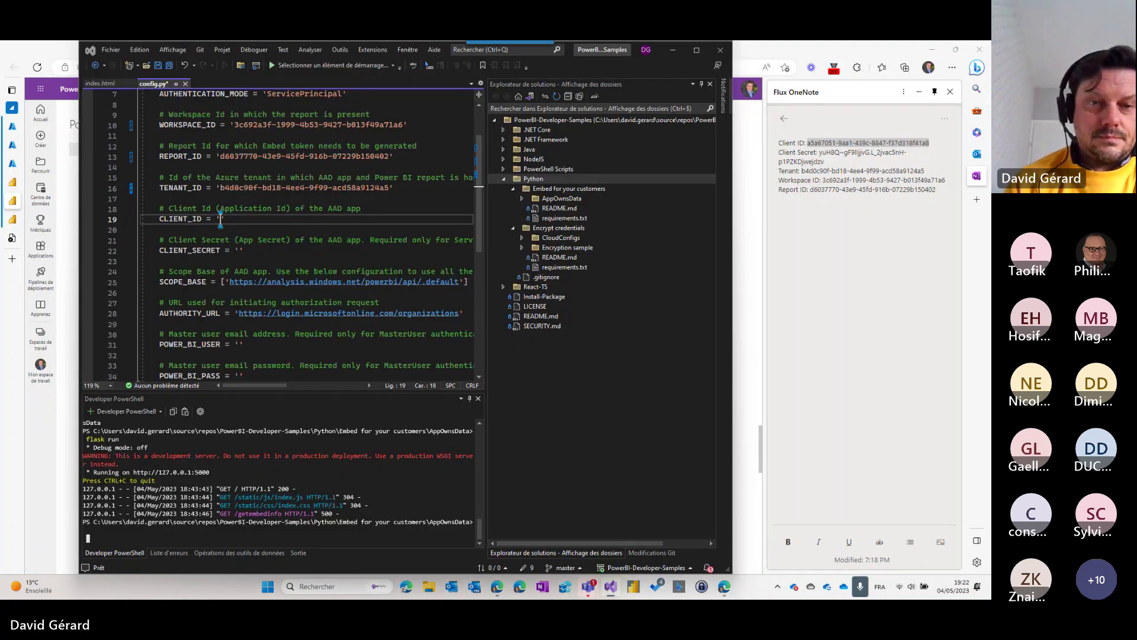
text(a5a67051-9aa1-439c-8847-f37d318f41a8)
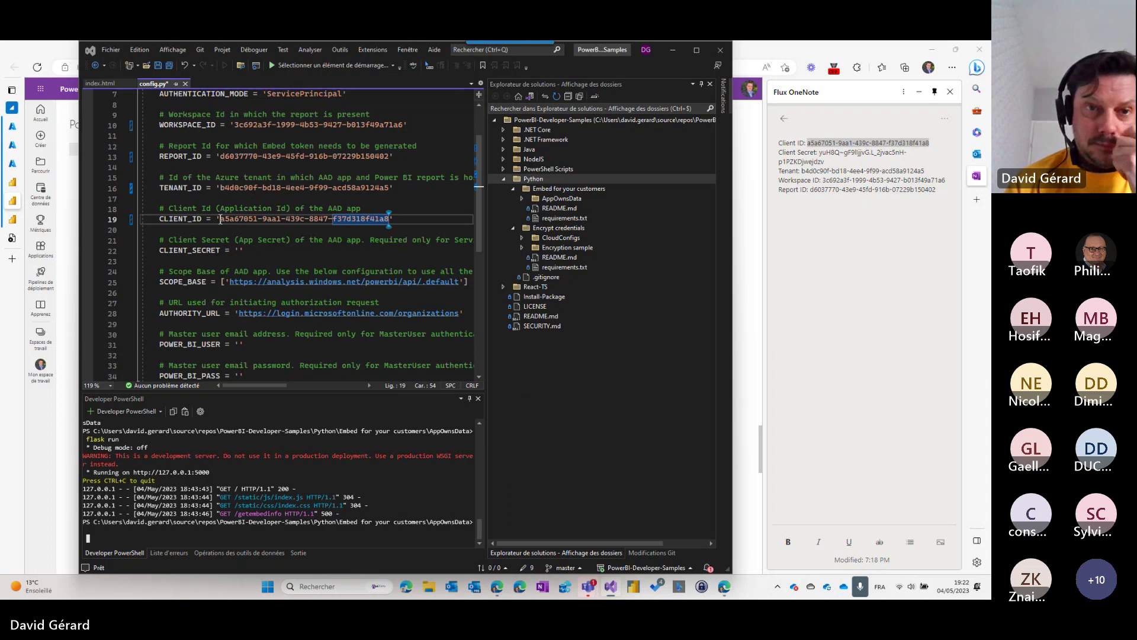
Step: Copy the client secret from the OneNote note into the quotes of CLIENT_SECRET in config.py
click(249, 250)
key(Left)
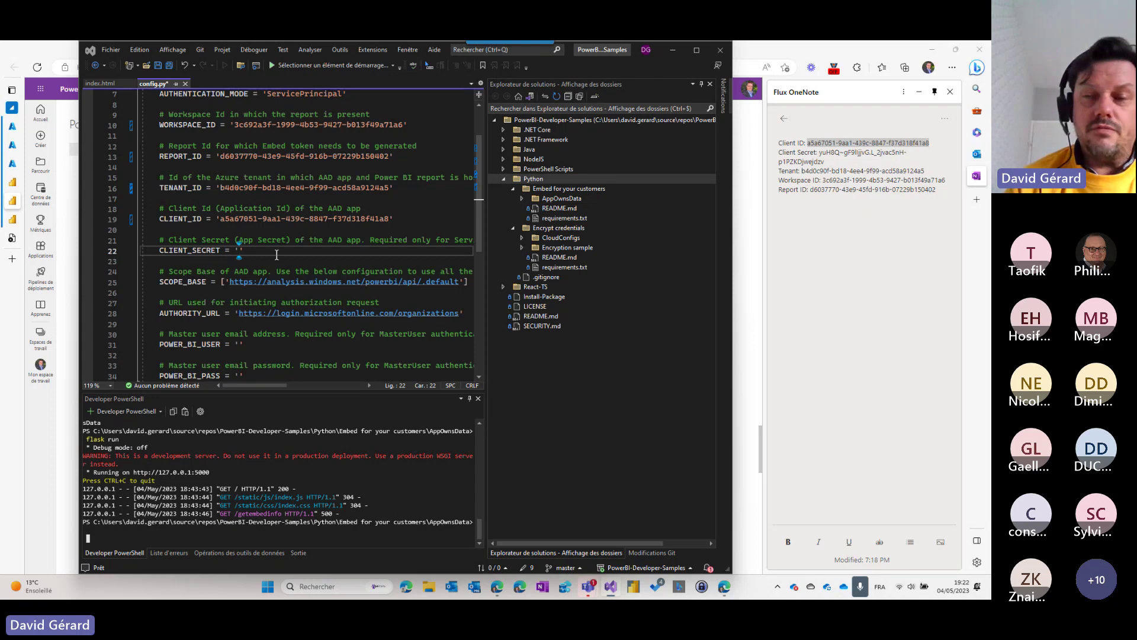
click(829, 161)
drag(827, 162, 819, 152)
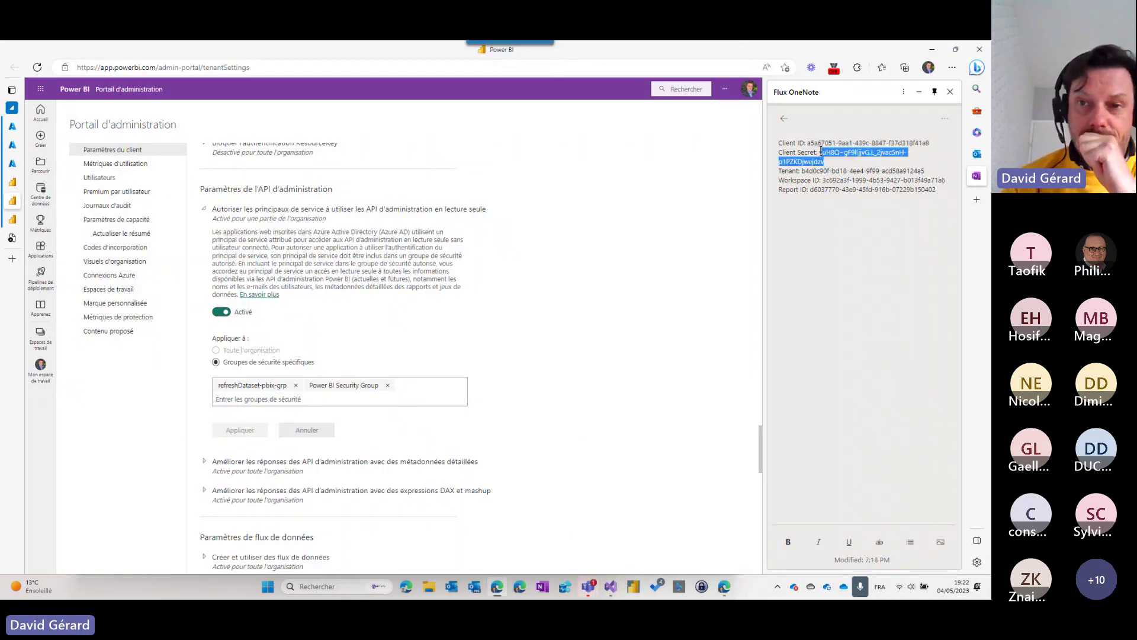
key(alt+Tab)
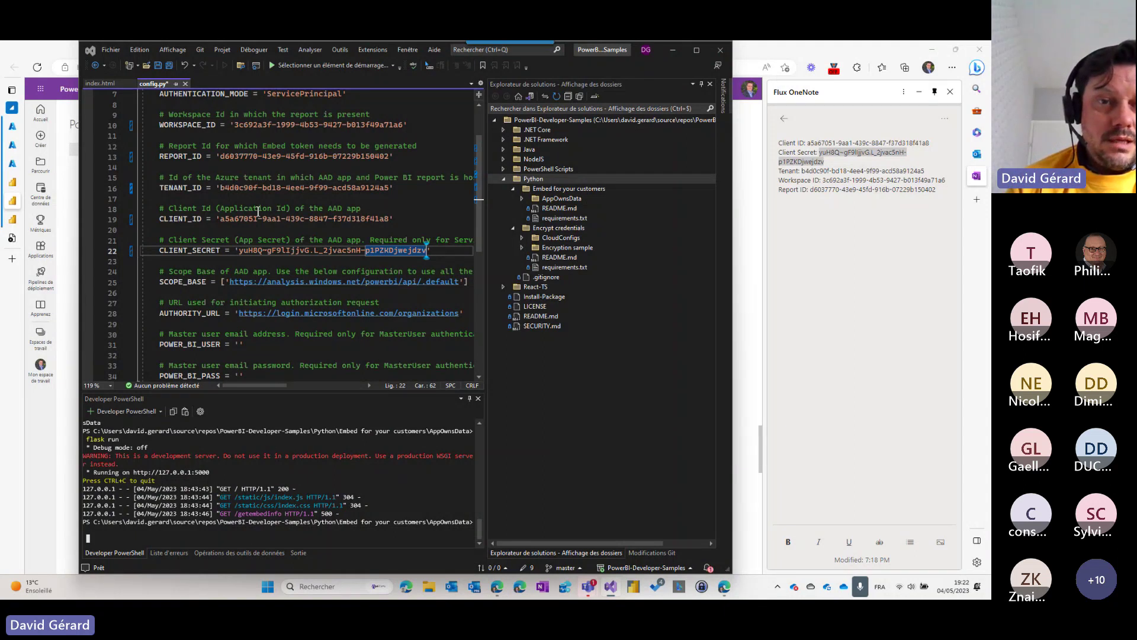
Step: Save config.py and review the filled-in workspace, report, tenant and client parameters
click(155, 64)
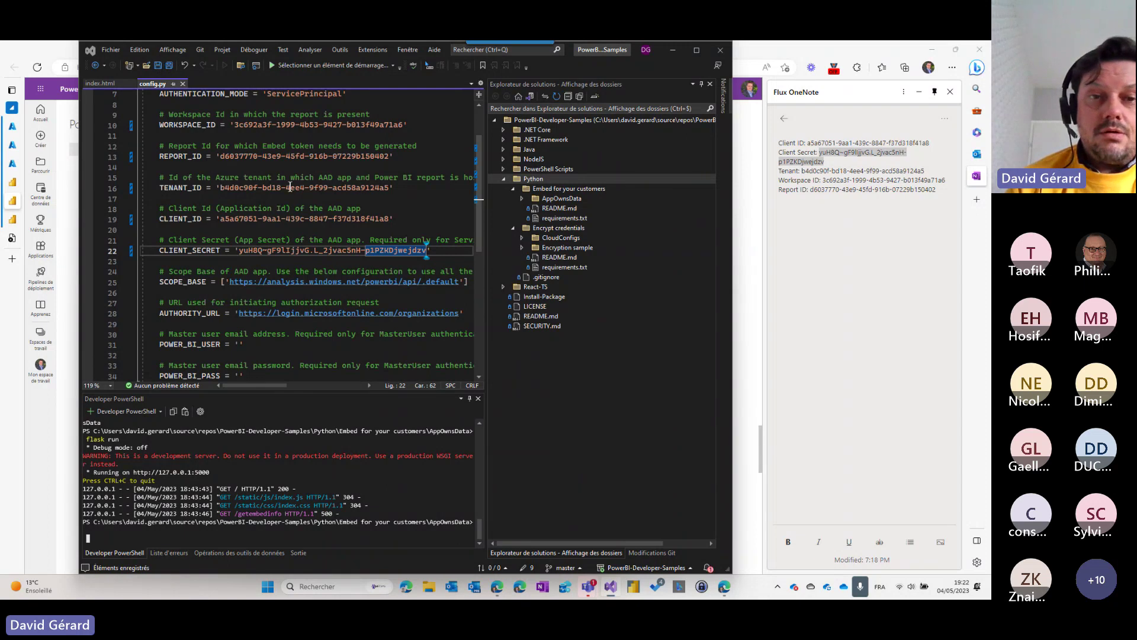
scroll(290, 187, up, 1)
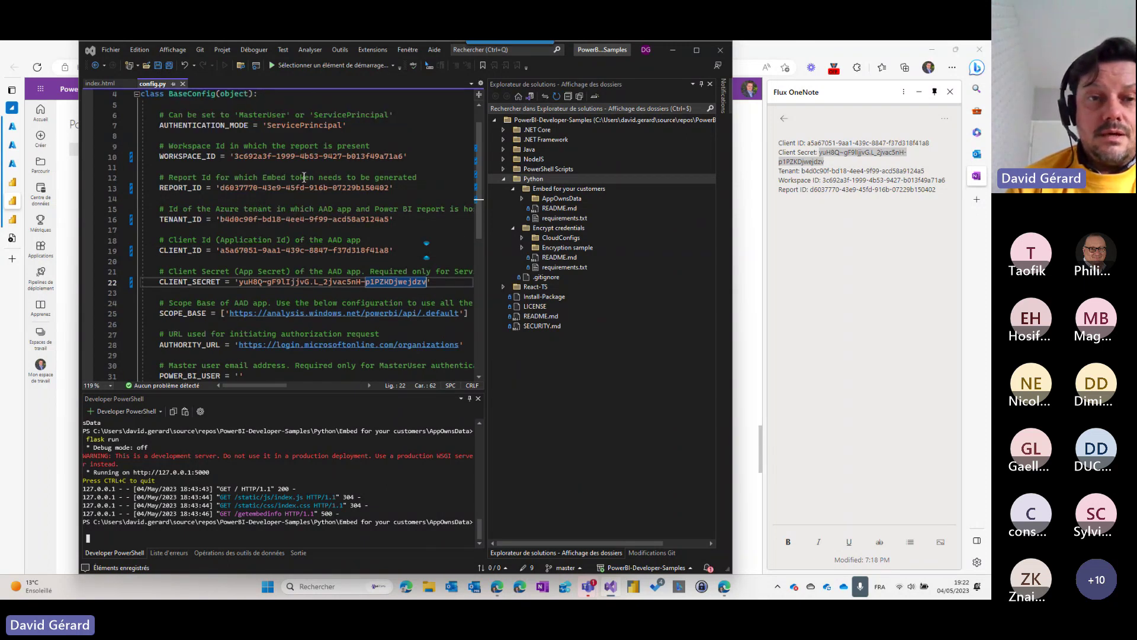
scroll(304, 177, up, 1)
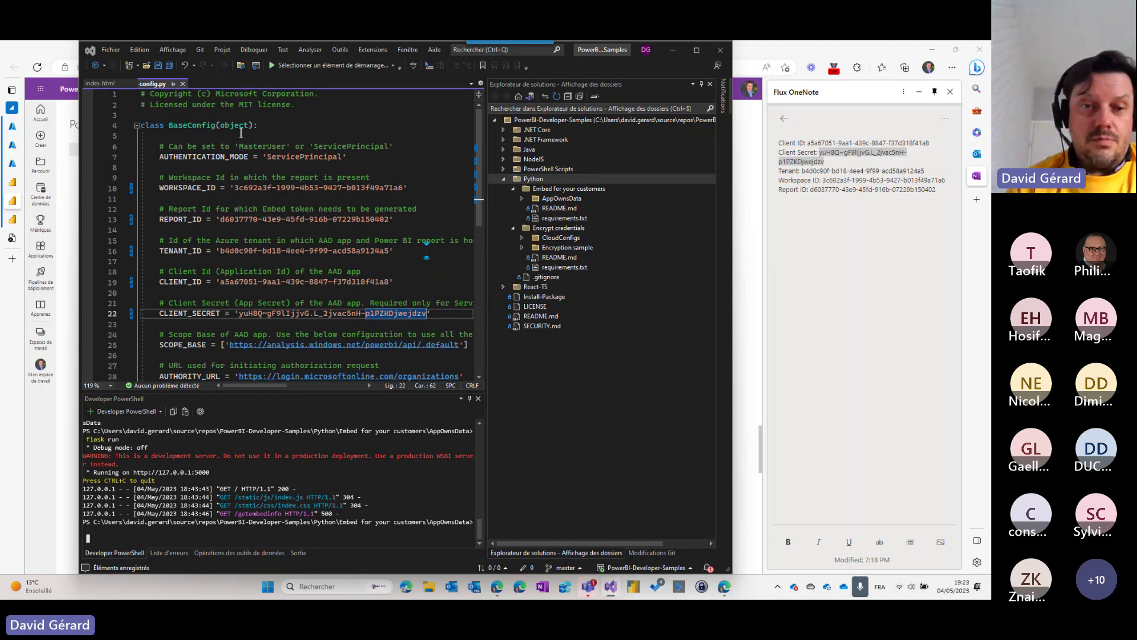
Step: Open README.md in the Encrypt credentials folder and read the requirements installation and localhost run instructions
click(543, 257)
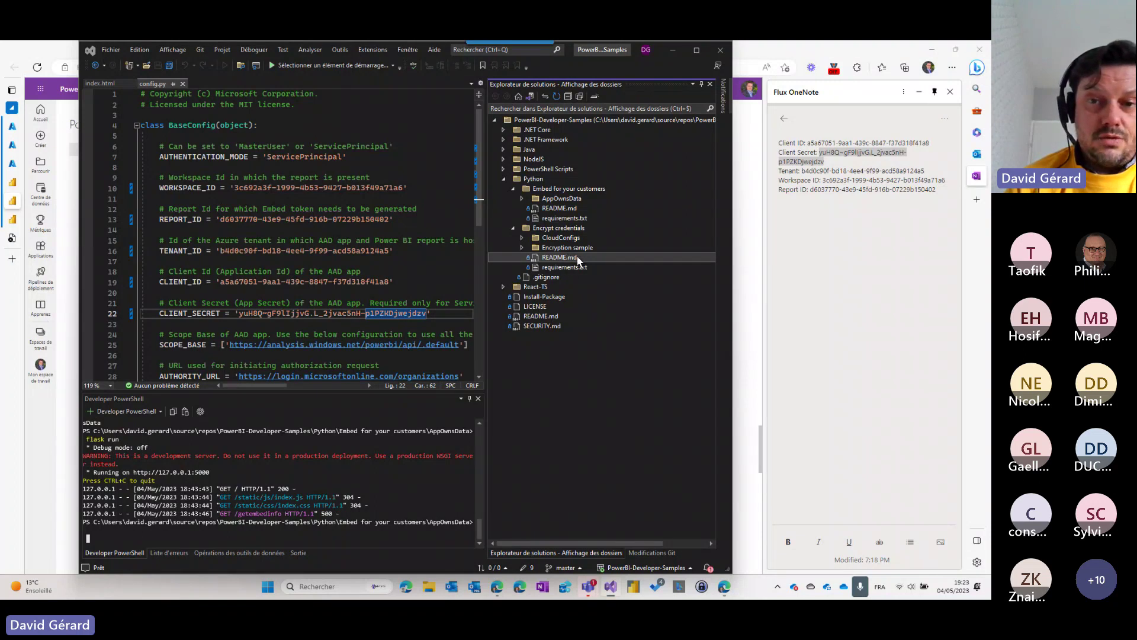
double_click(596, 258)
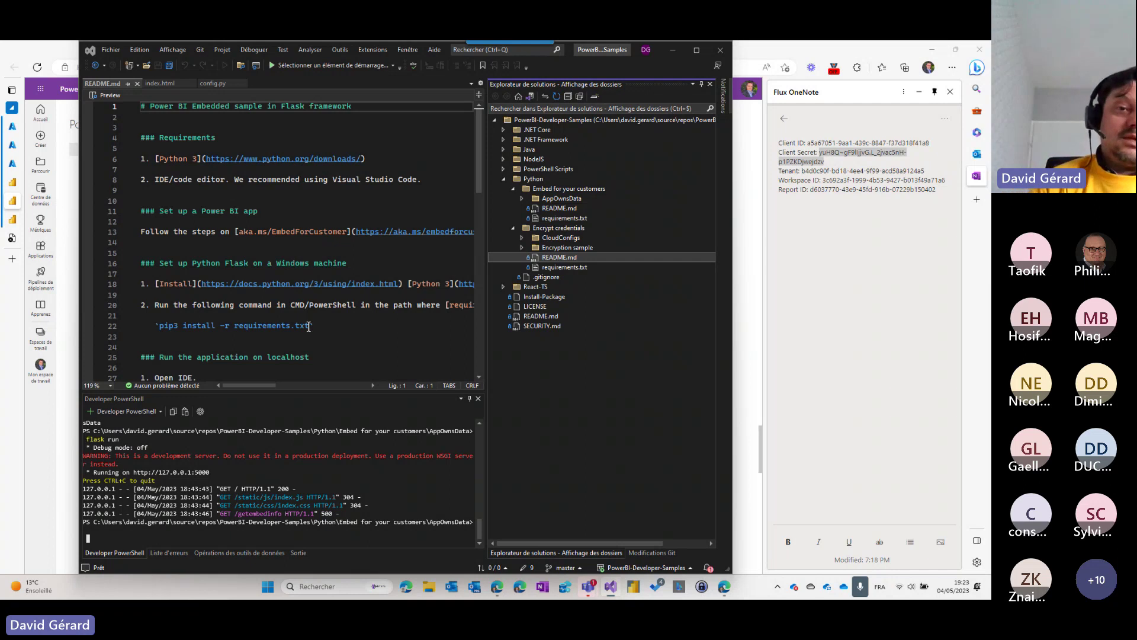
drag(316, 325, 155, 327)
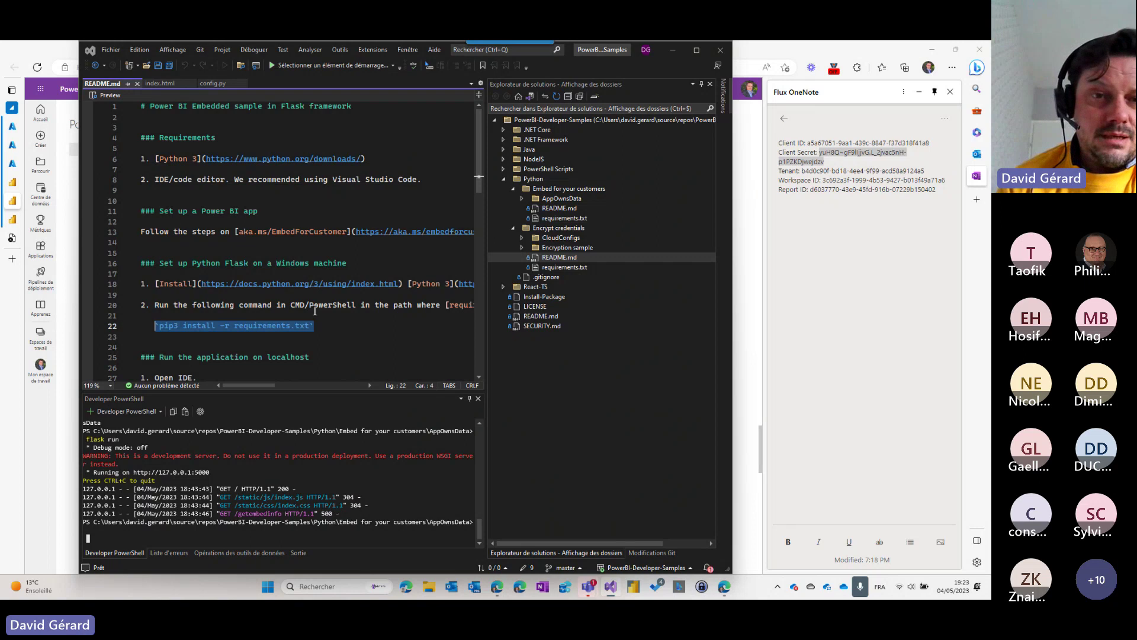
scroll(315, 311, down, 2)
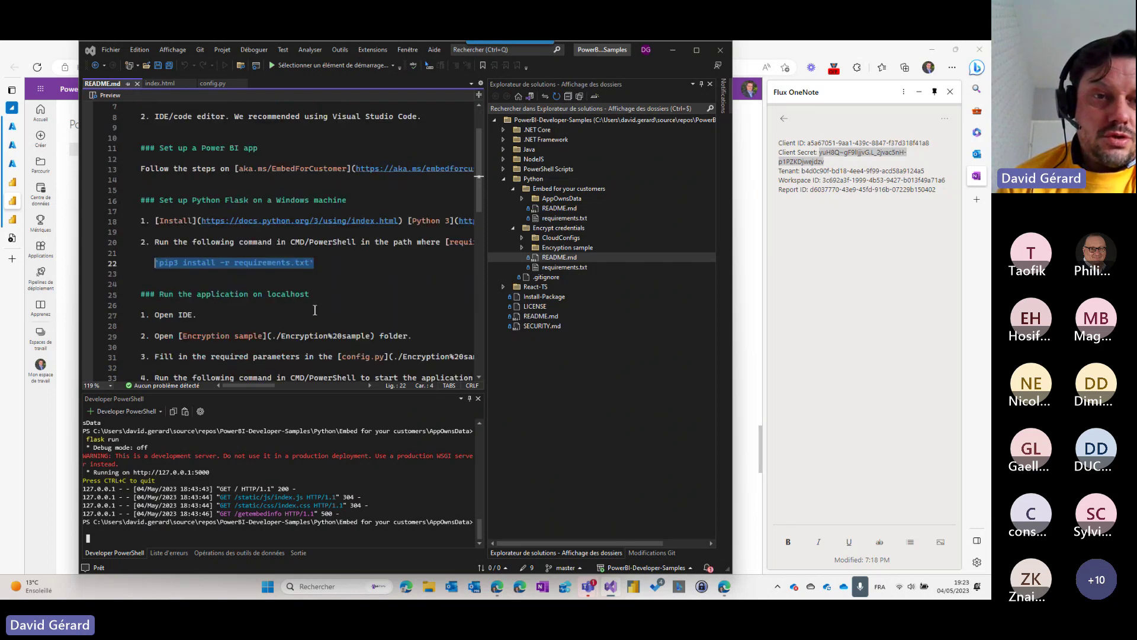
scroll(315, 309, down, 2)
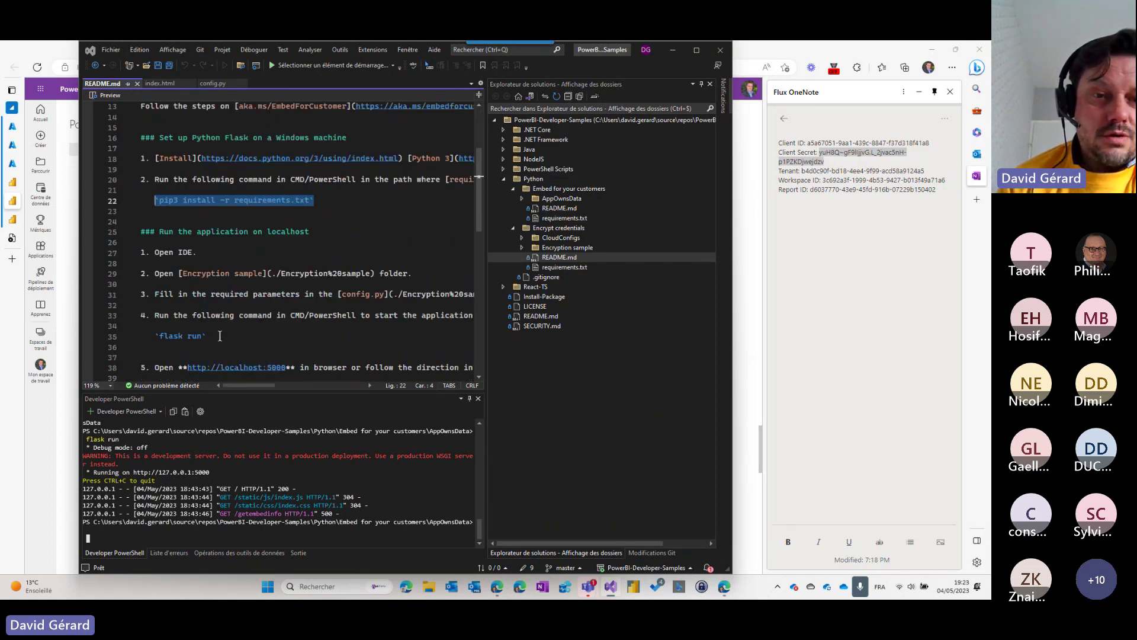
Step: Return to config.py, maximize the Visual Studio window and execute "flask run" in the Developer PowerShell terminal
click(211, 83)
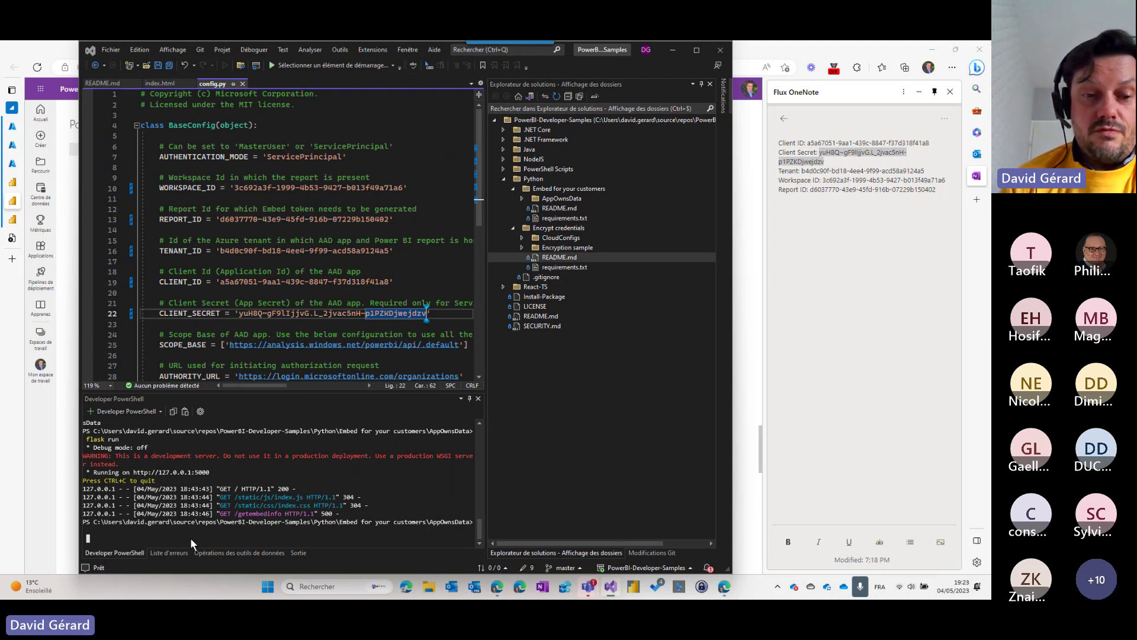
click(91, 541)
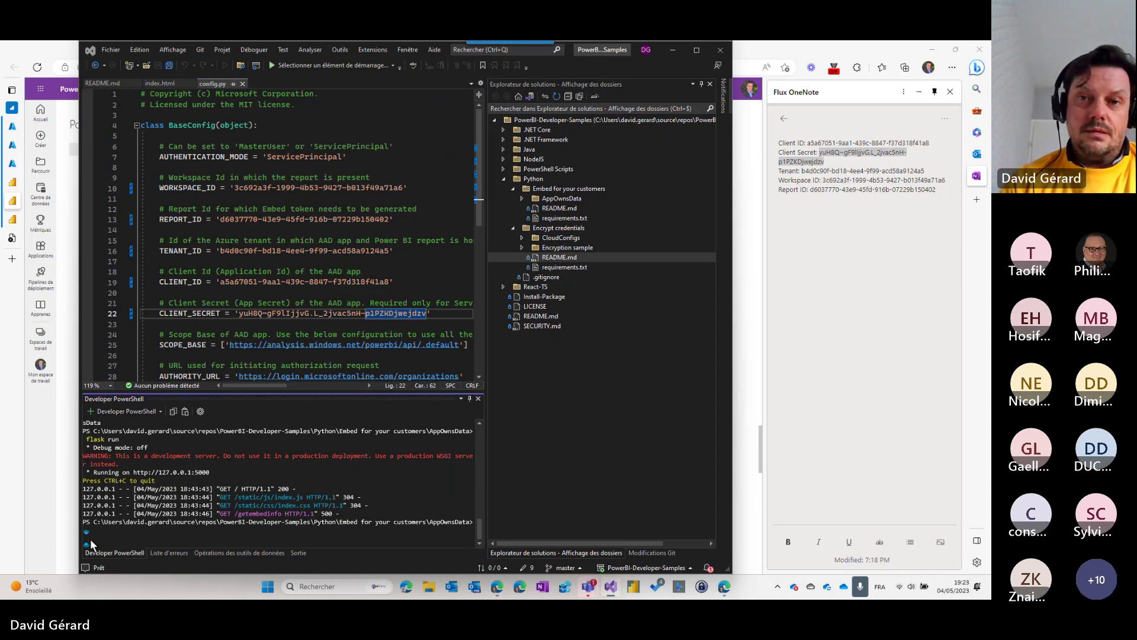
click(696, 50)
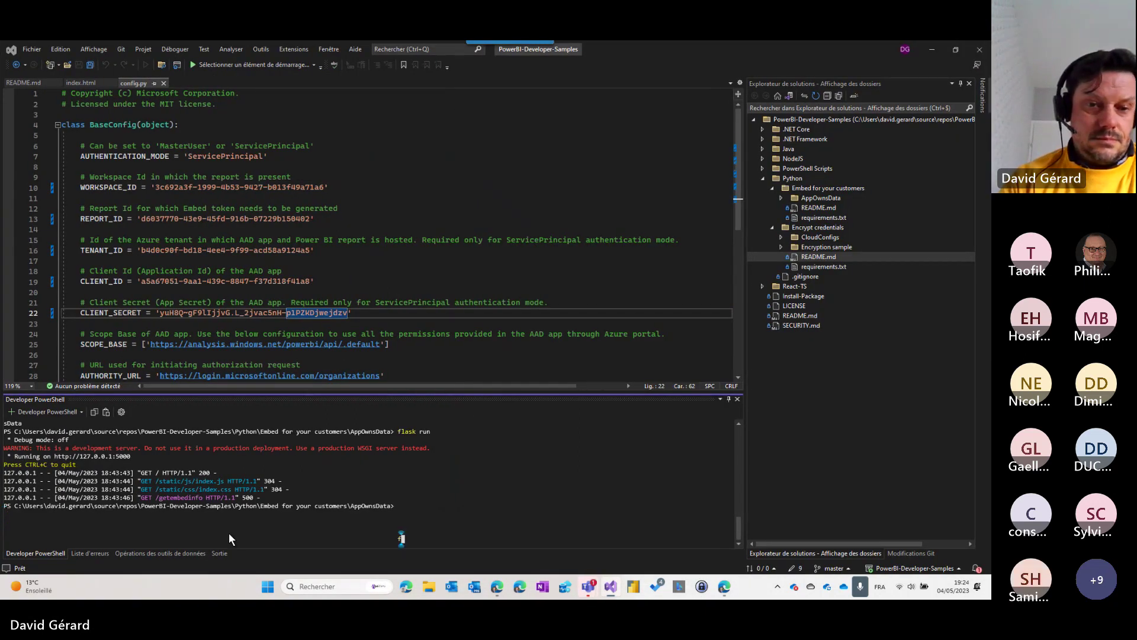
text(fl)
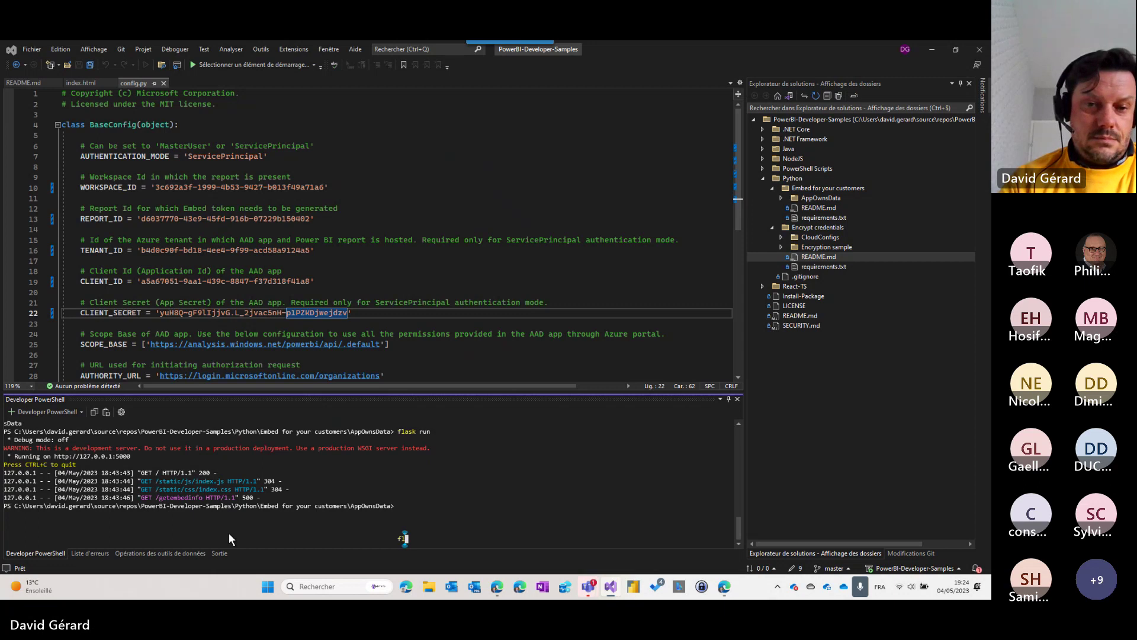
text(ask r)
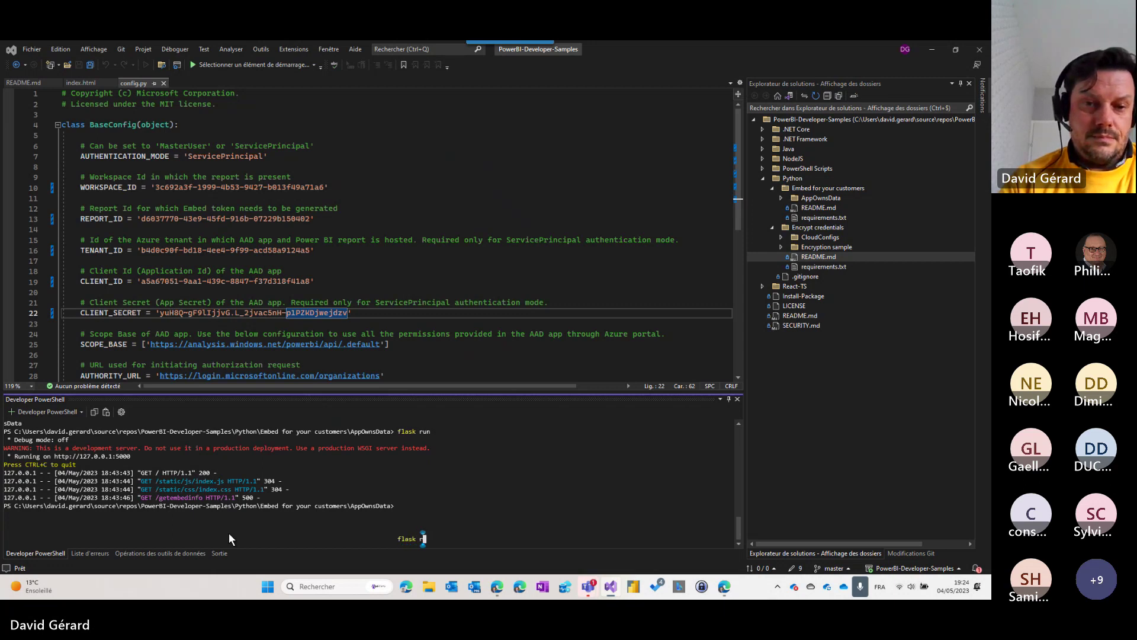
text(un)
key(Return)
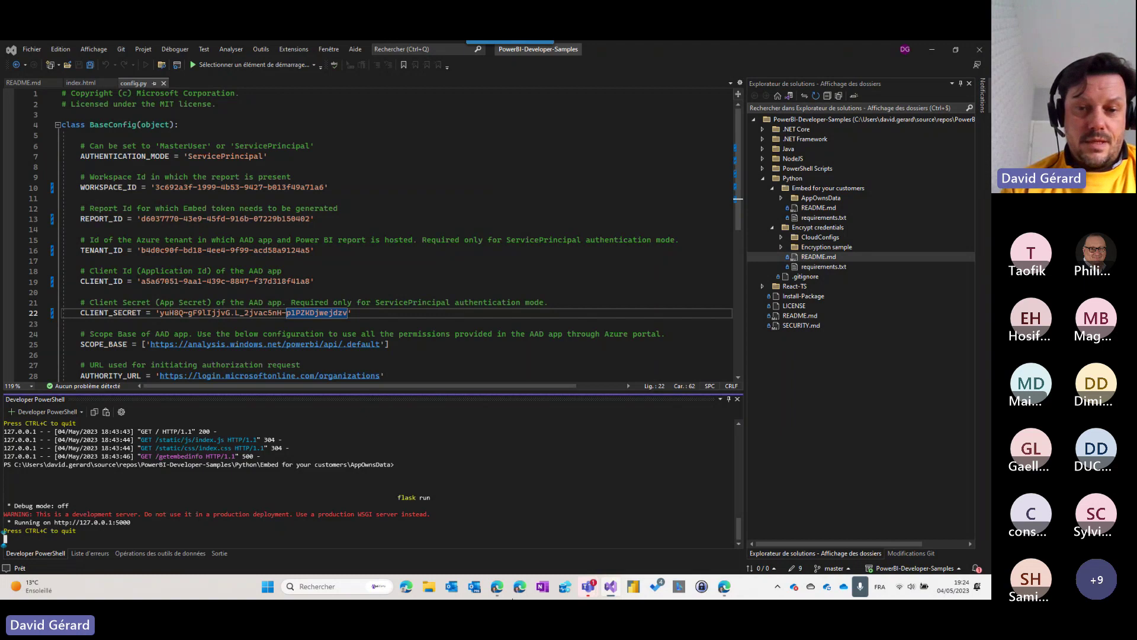
Step: Switch to the Edge browser and load localhost:5000 in the existing localhost tab
mouse_move(498, 588)
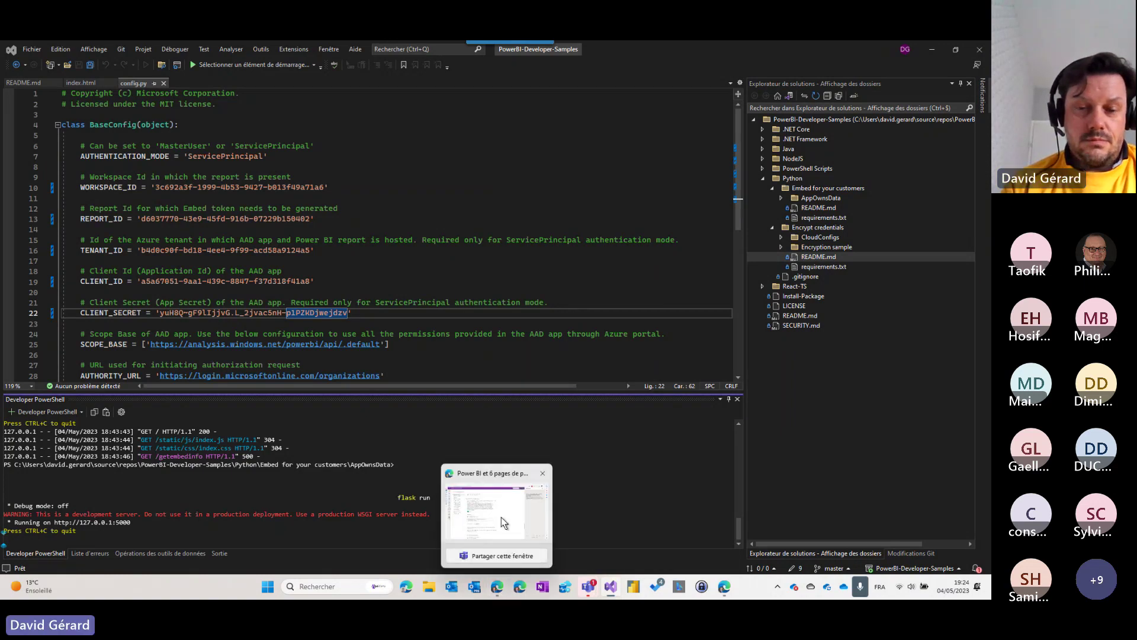
click(503, 522)
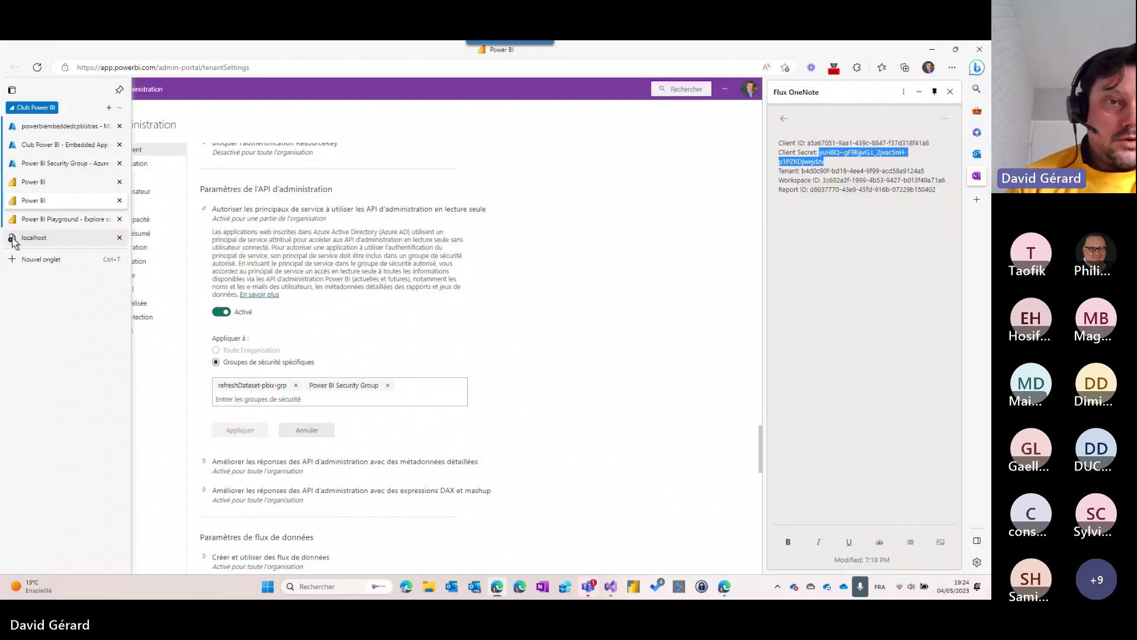
click(14, 243)
click(136, 66)
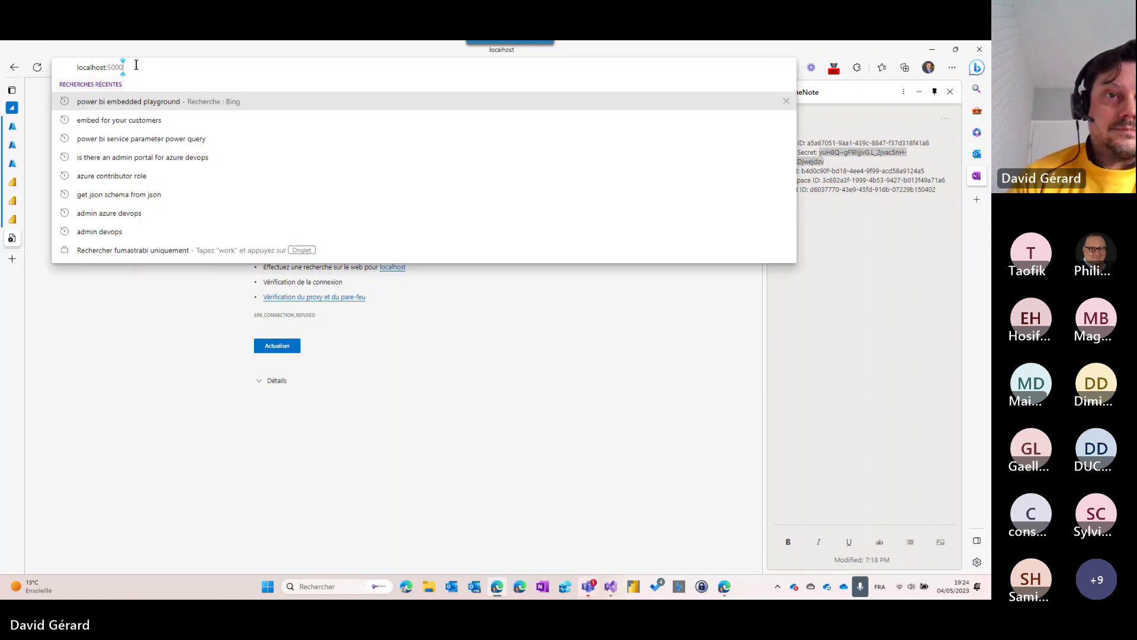
key(Return)
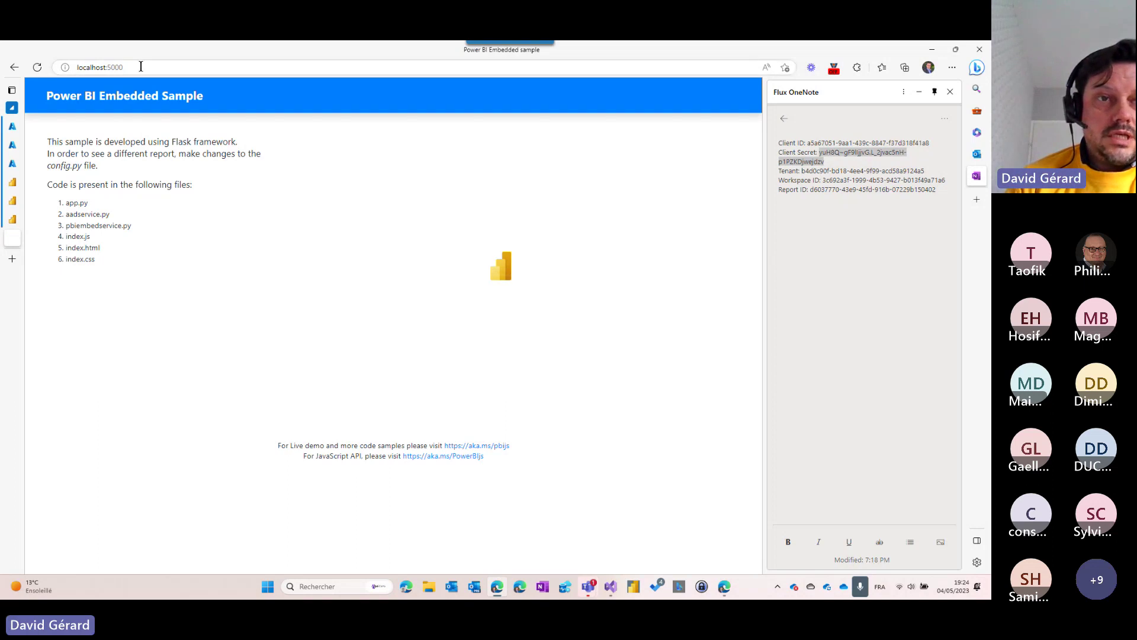
click(104, 67)
click(127, 425)
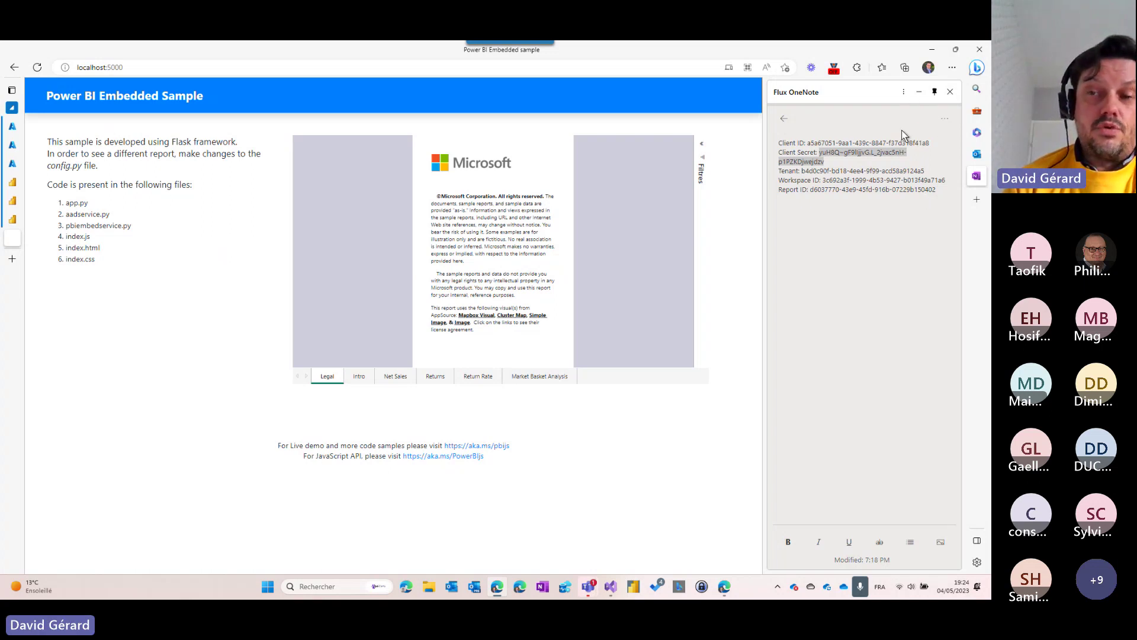
Step: Close the OneNote pane and browse the embedded report's Intro, Net Sales, Returns and Return Rate pages
click(951, 92)
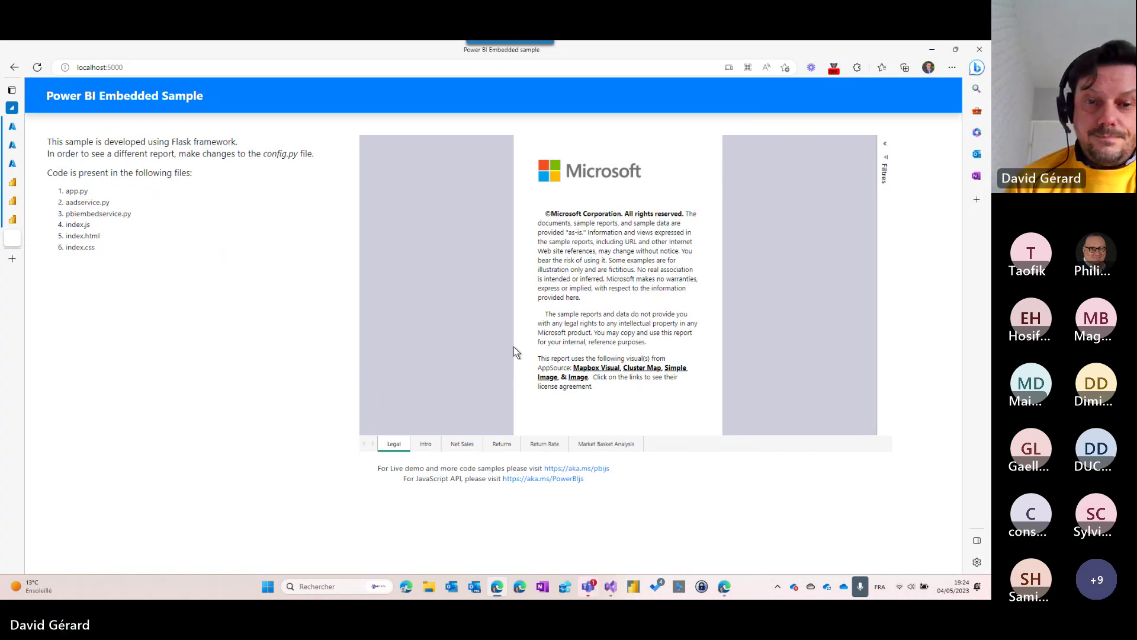
click(425, 446)
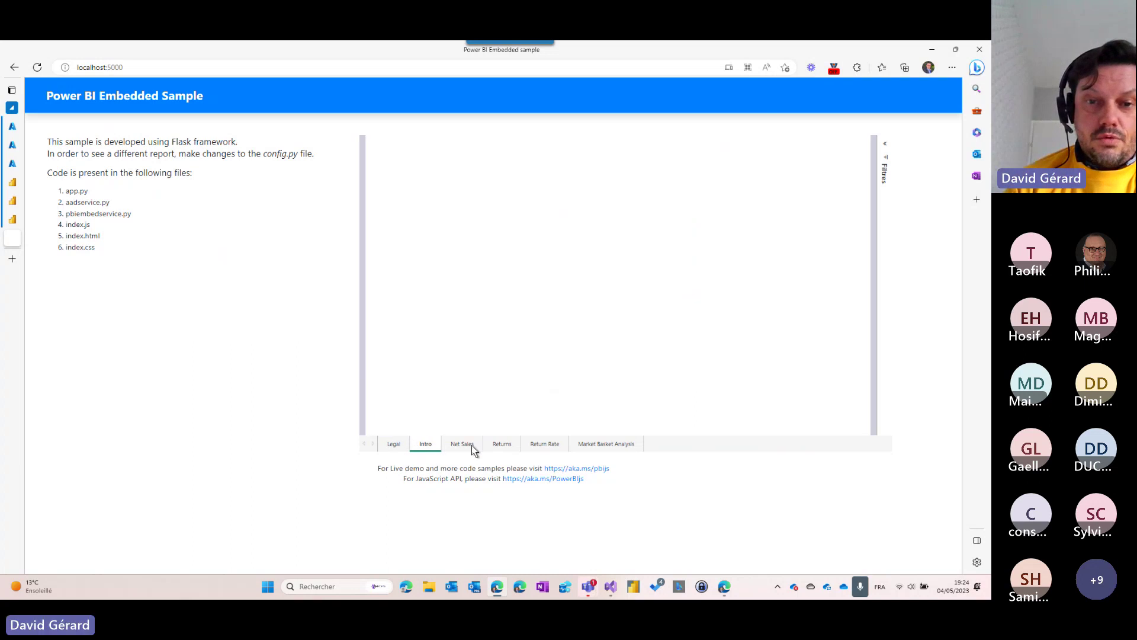
click(471, 446)
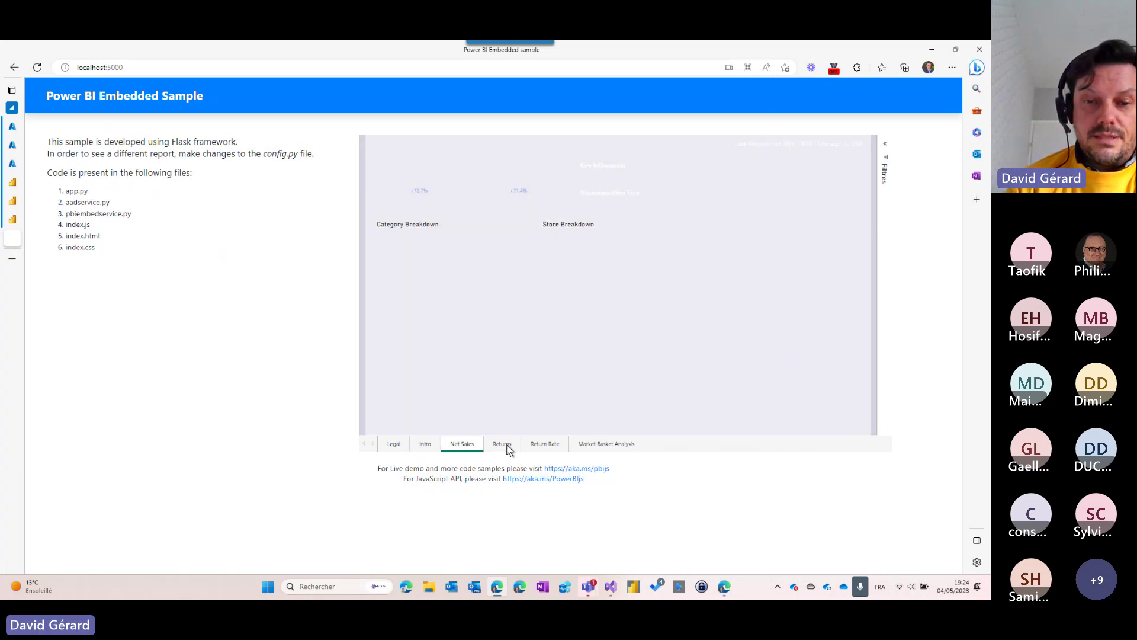
click(503, 446)
click(546, 445)
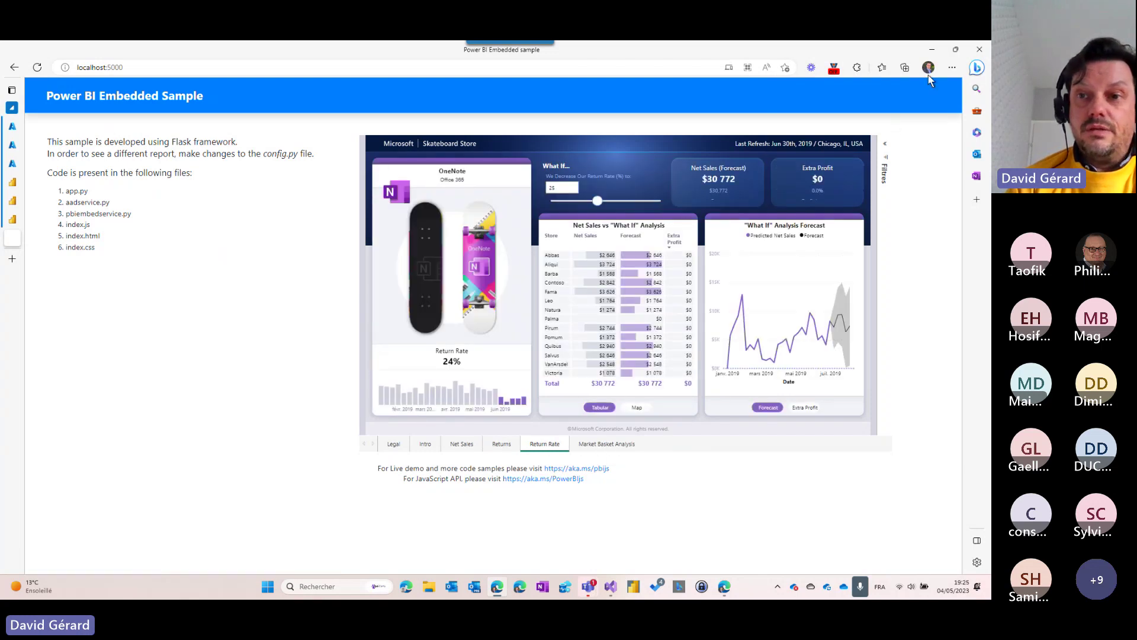
Step: Copy the sample's localhost:5000 address and load it in a new InPrivate window
click(952, 67)
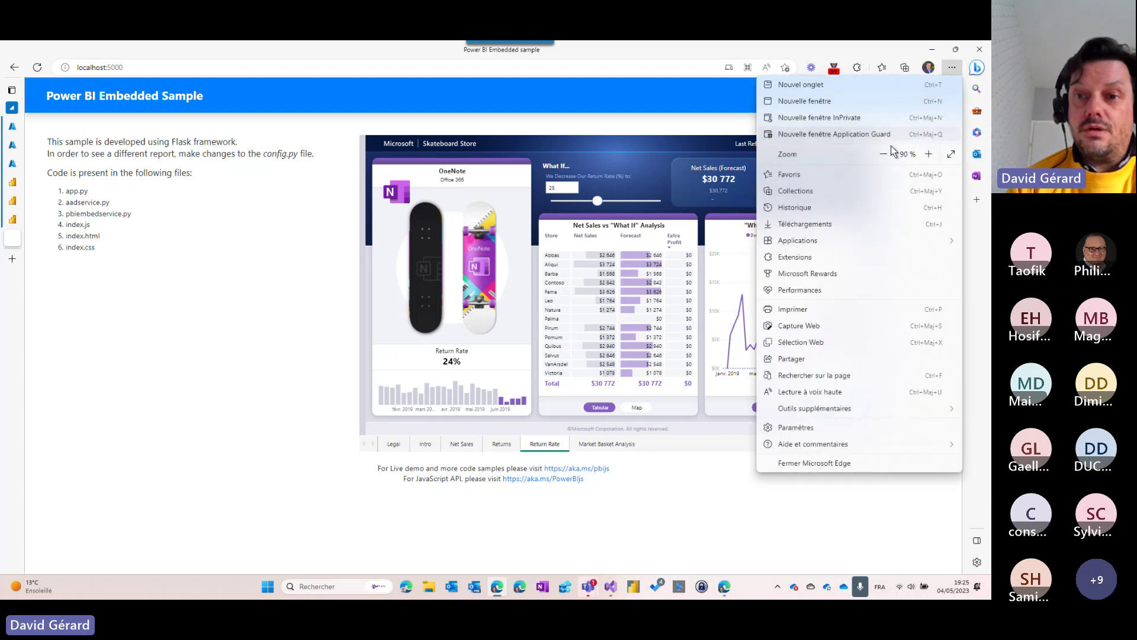
click(239, 66)
click(240, 66)
key(ctrl+c)
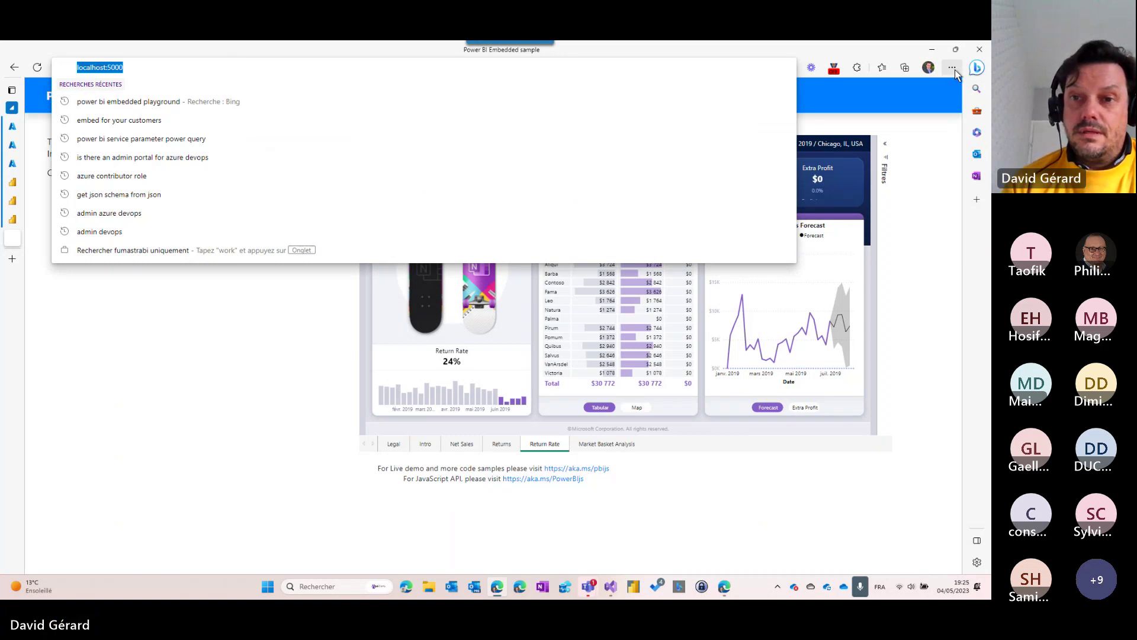
key(ctrl+shift+n)
key(ctrl+v)
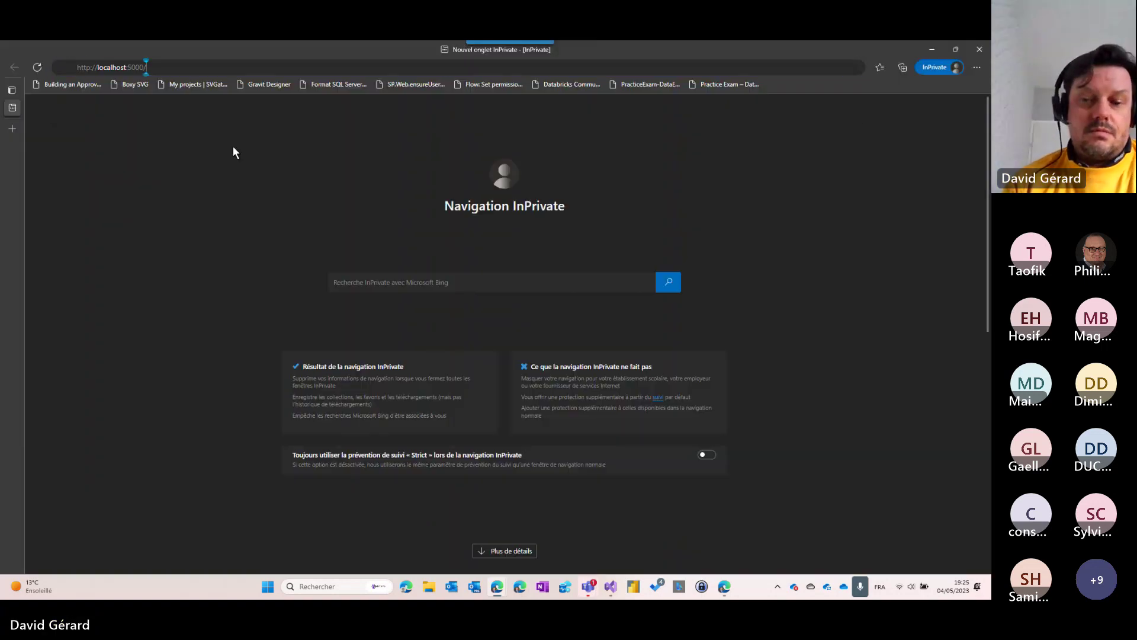
key(Return)
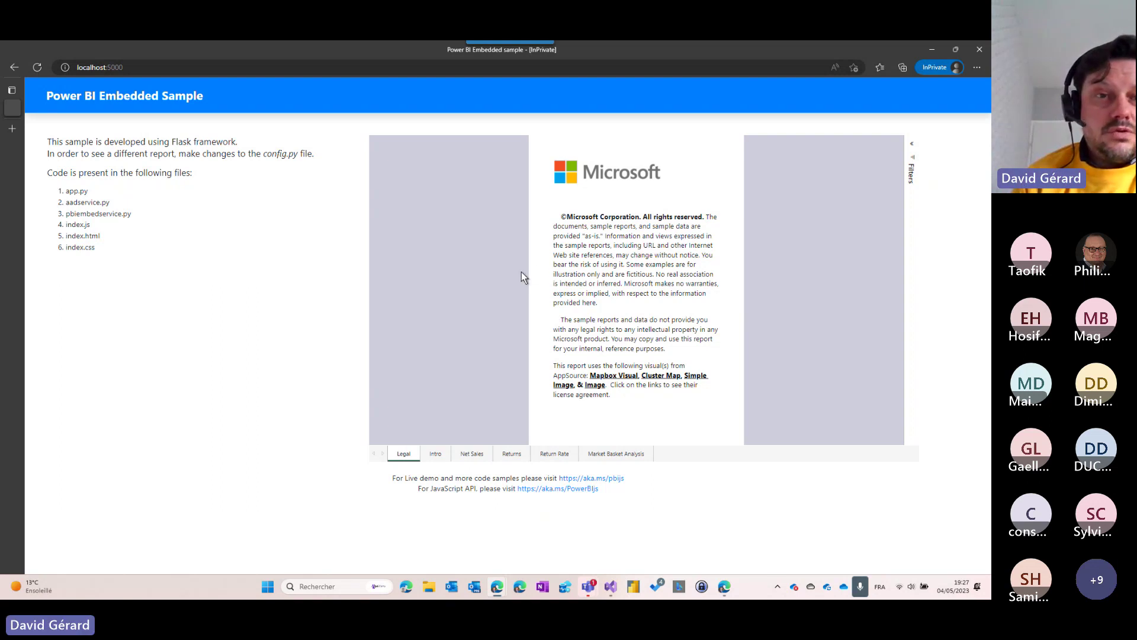
Step: Minimize the InPrivate window, switch to the Power BI Playground and expand its Properties and General Operations API categories
click(931, 49)
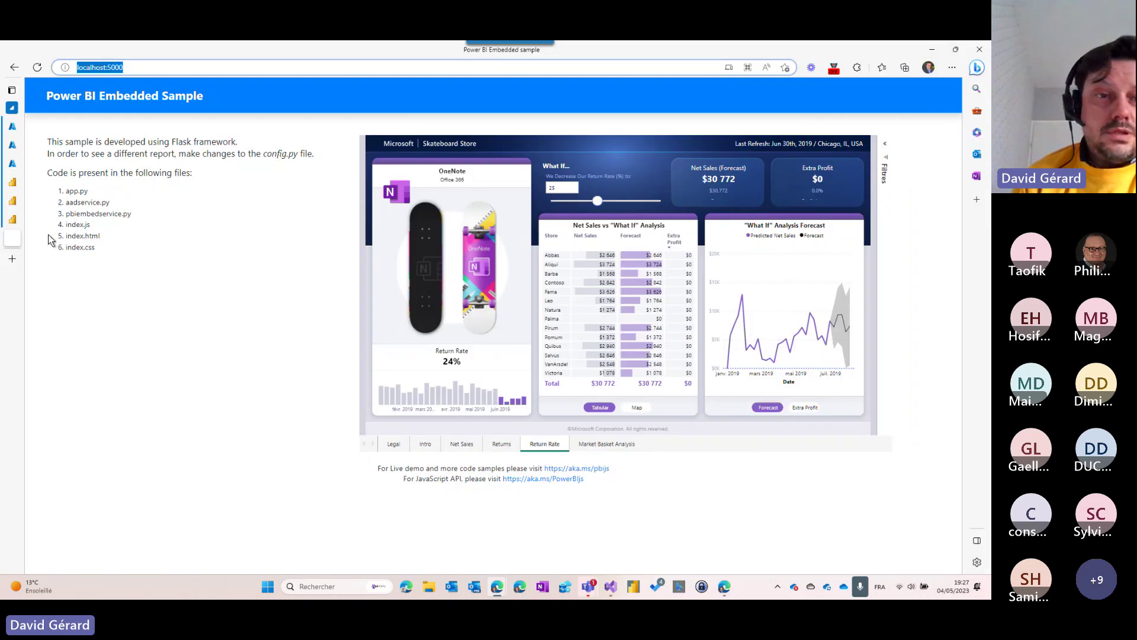
click(13, 220)
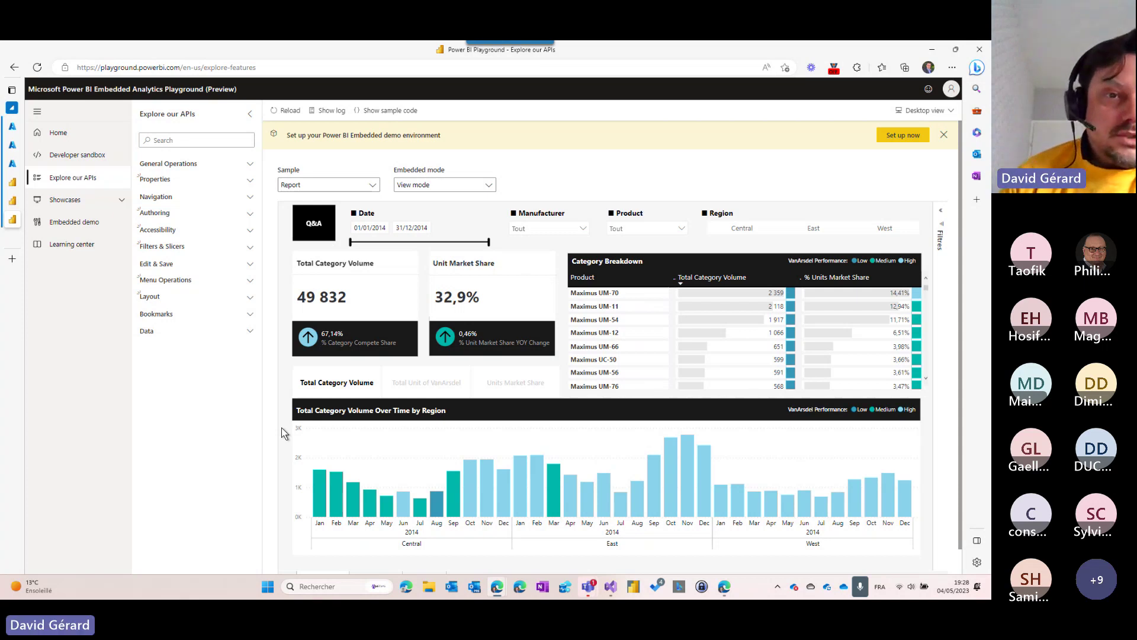
click(168, 180)
click(168, 164)
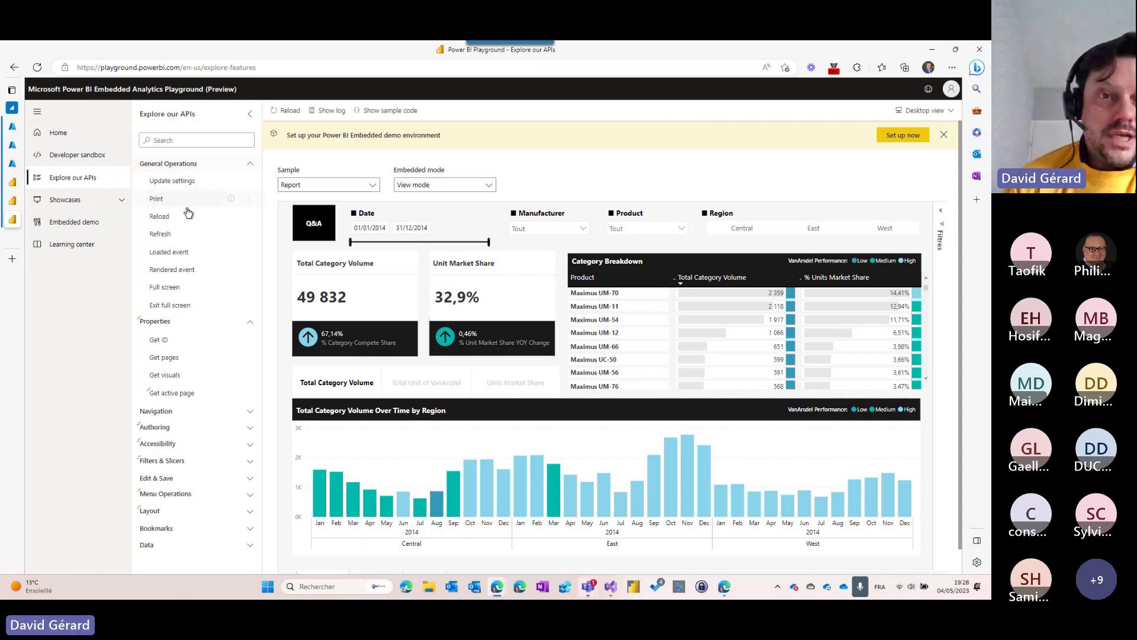
Step: Run the Reload, Refresh and Full screen operations on the Playground's sample report, and exit full screen
click(156, 219)
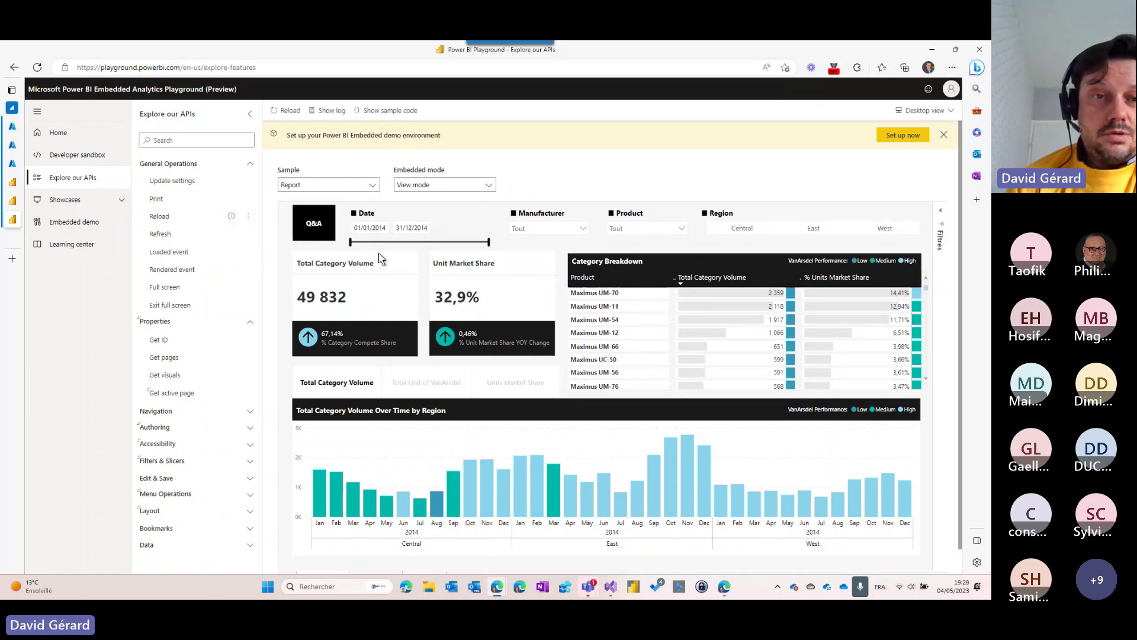
click(171, 235)
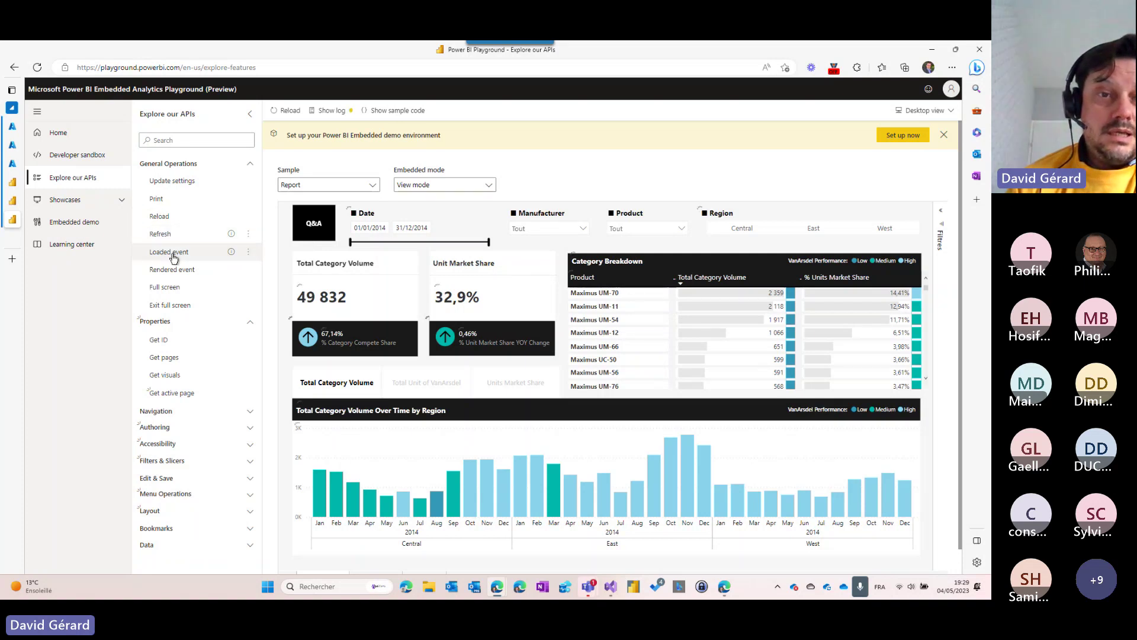
click(166, 287)
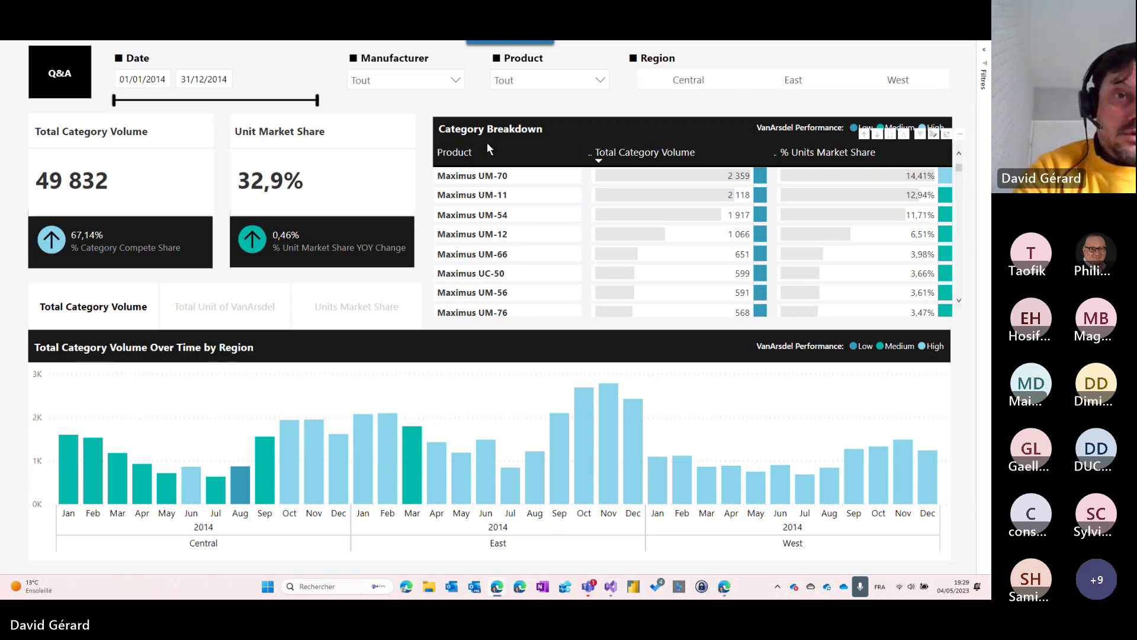
key(Escape)
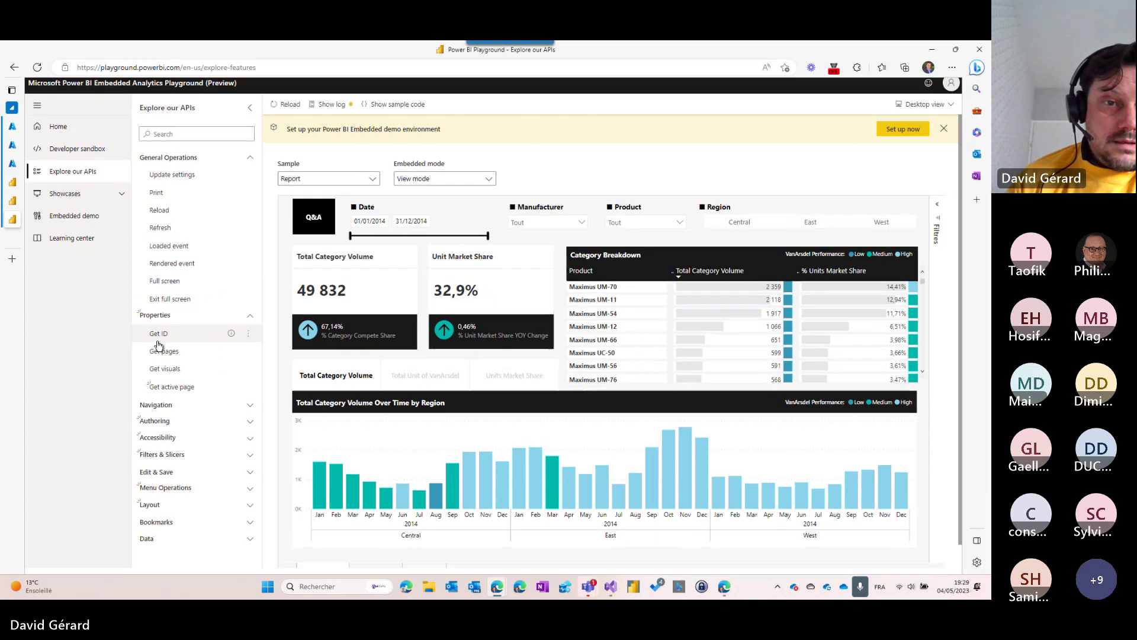
Step: Expand the Filters & Slicers category and examine its report, page and visual filter operations
click(150, 460)
scroll(147, 462, down, 3)
scroll(146, 465, down, 2)
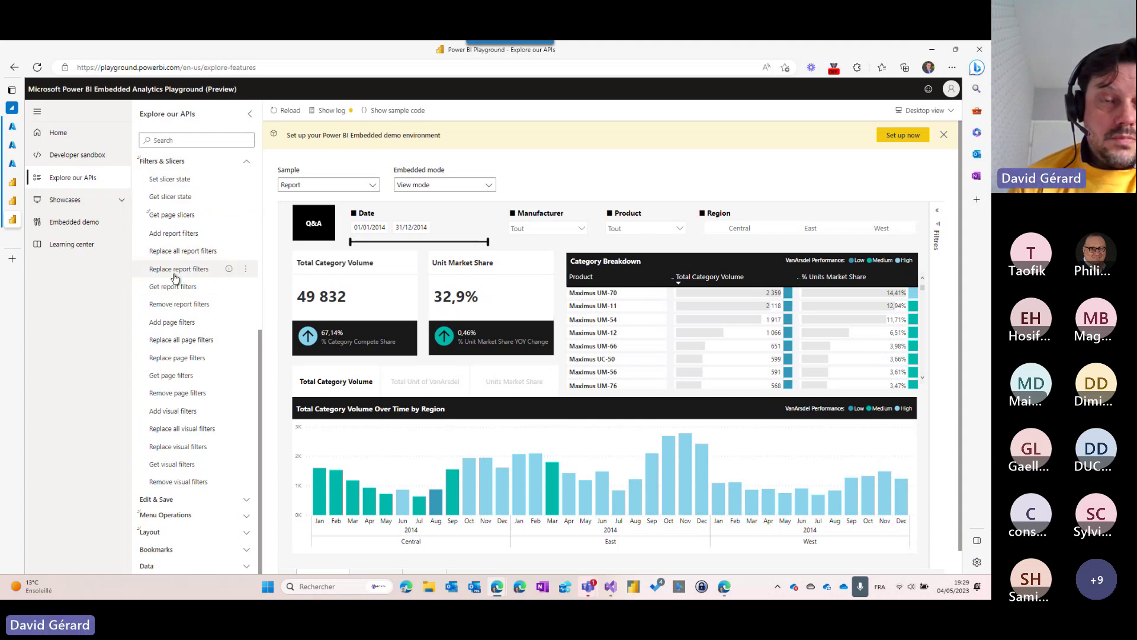
Step: Collapse the Filters & Slicers category and view the Print operation's code snippet, closing it without copying
scroll(164, 199, up, 1)
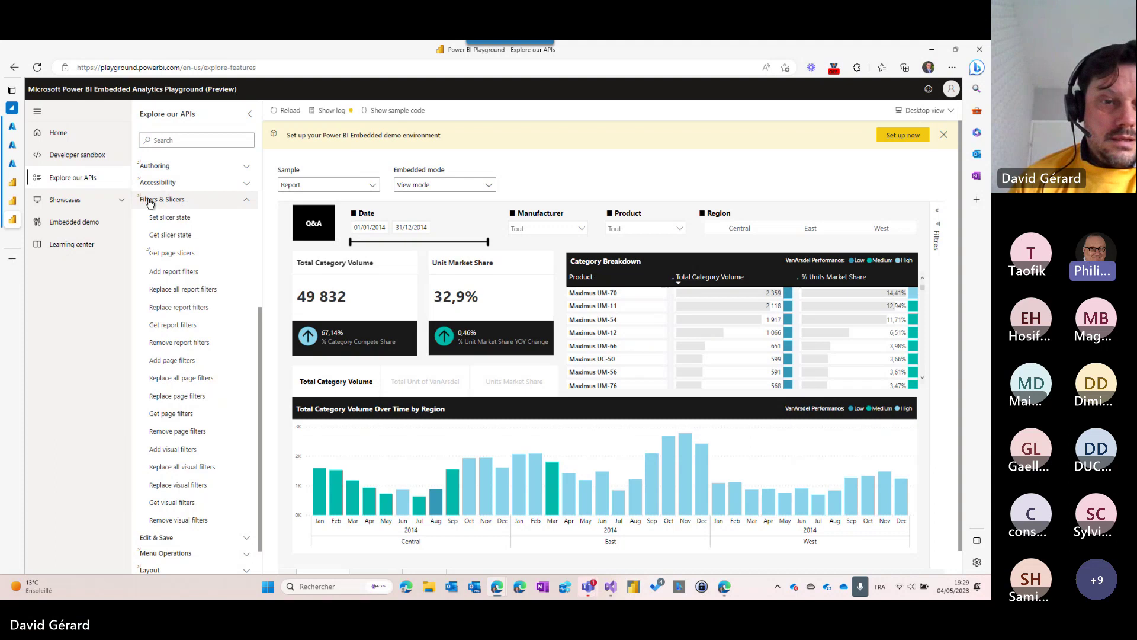
click(151, 200)
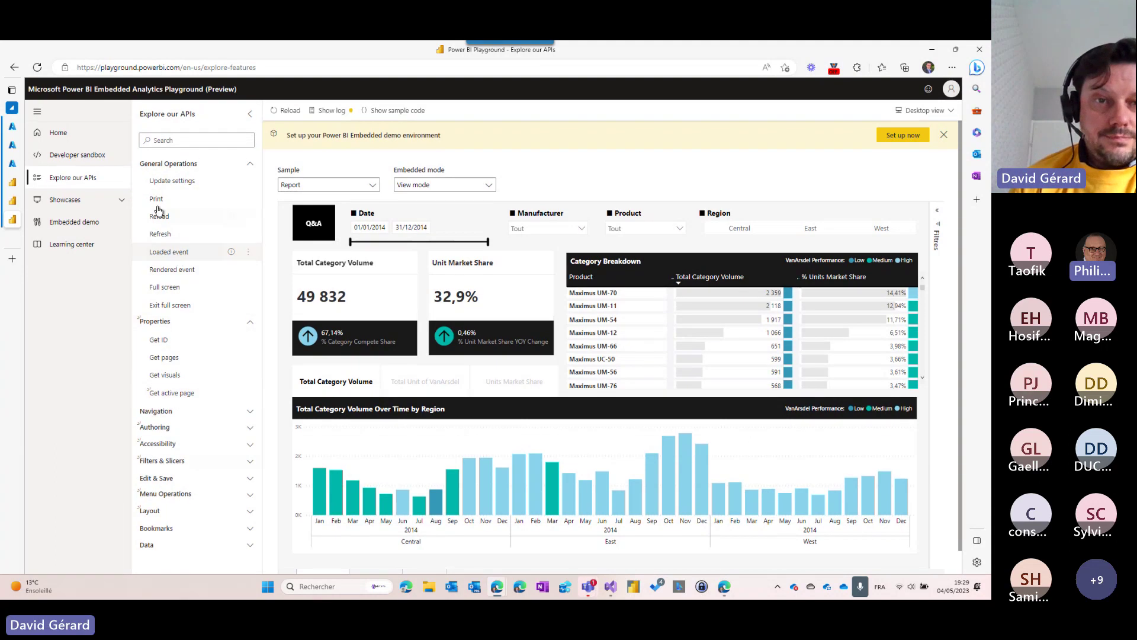
click(250, 201)
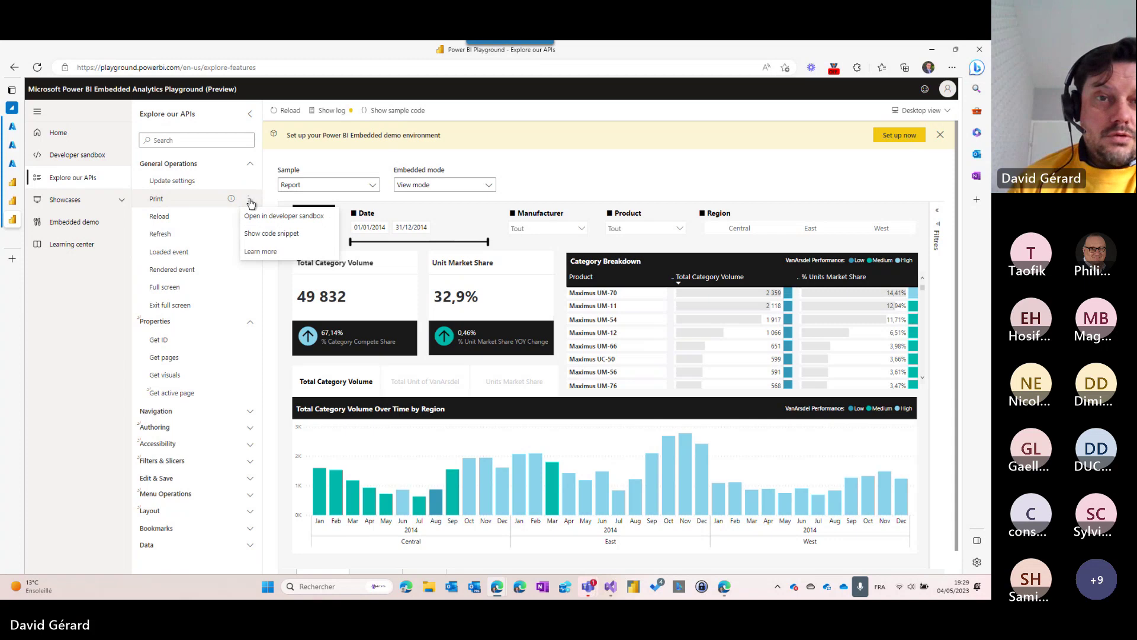
click(166, 200)
click(252, 200)
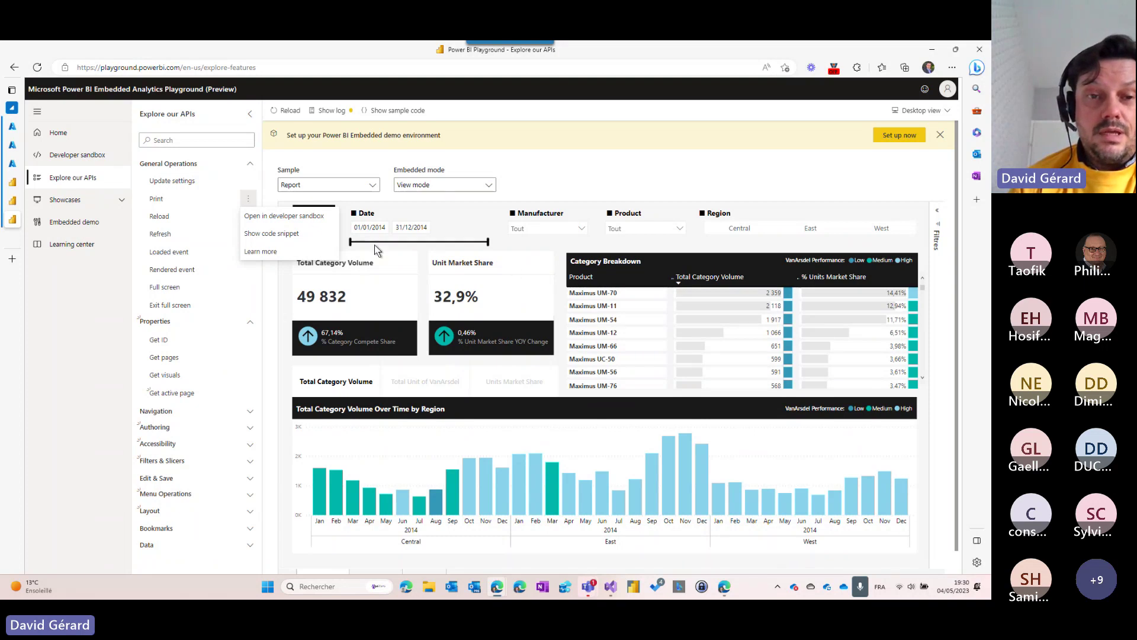
click(261, 234)
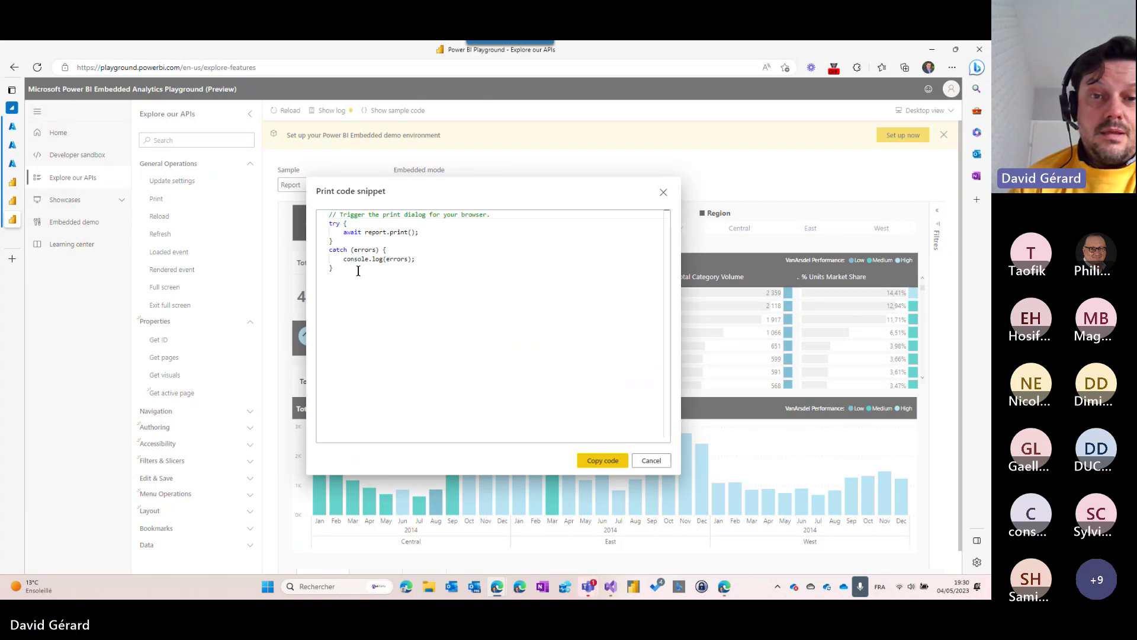
drag(341, 269, 318, 219)
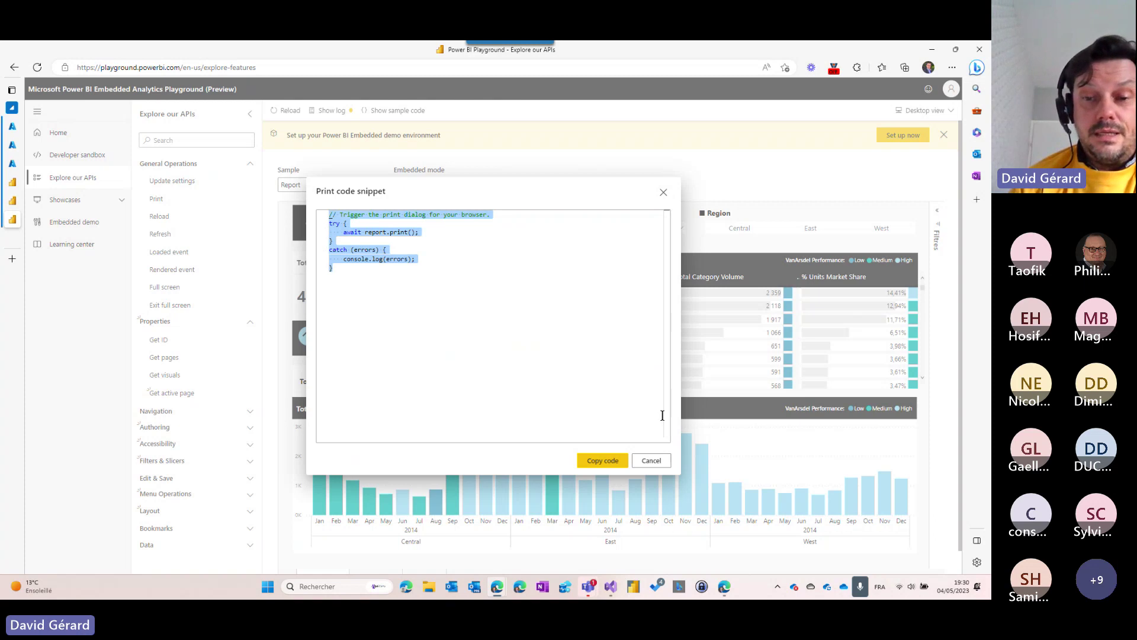
click(667, 463)
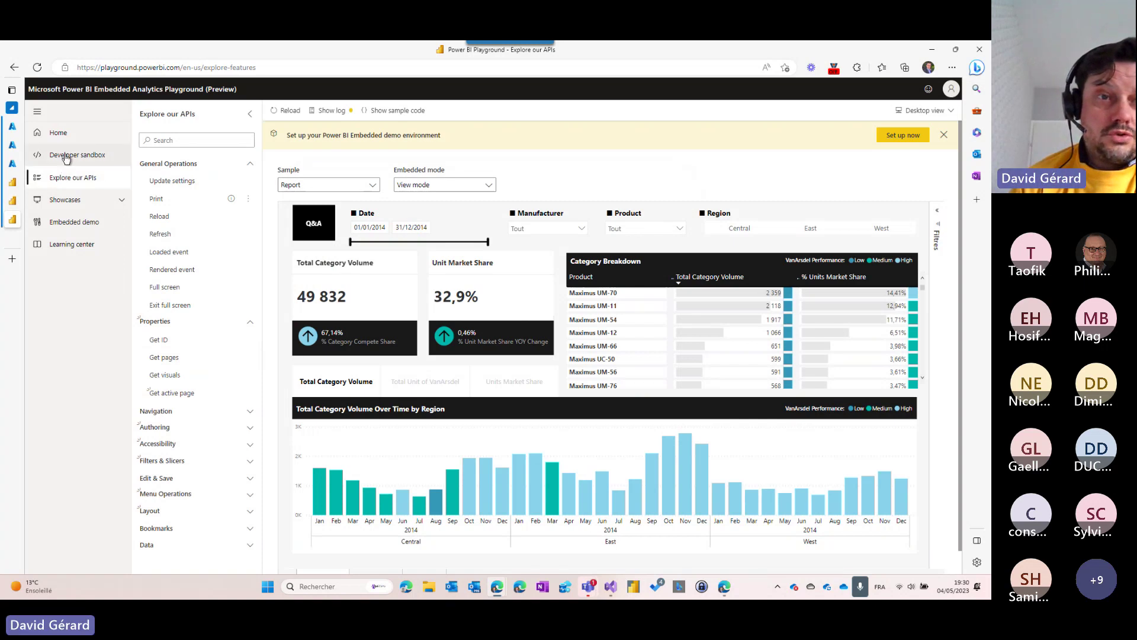
Step: Open the developer sandbox with the sample report and look through its embedding code
click(67, 156)
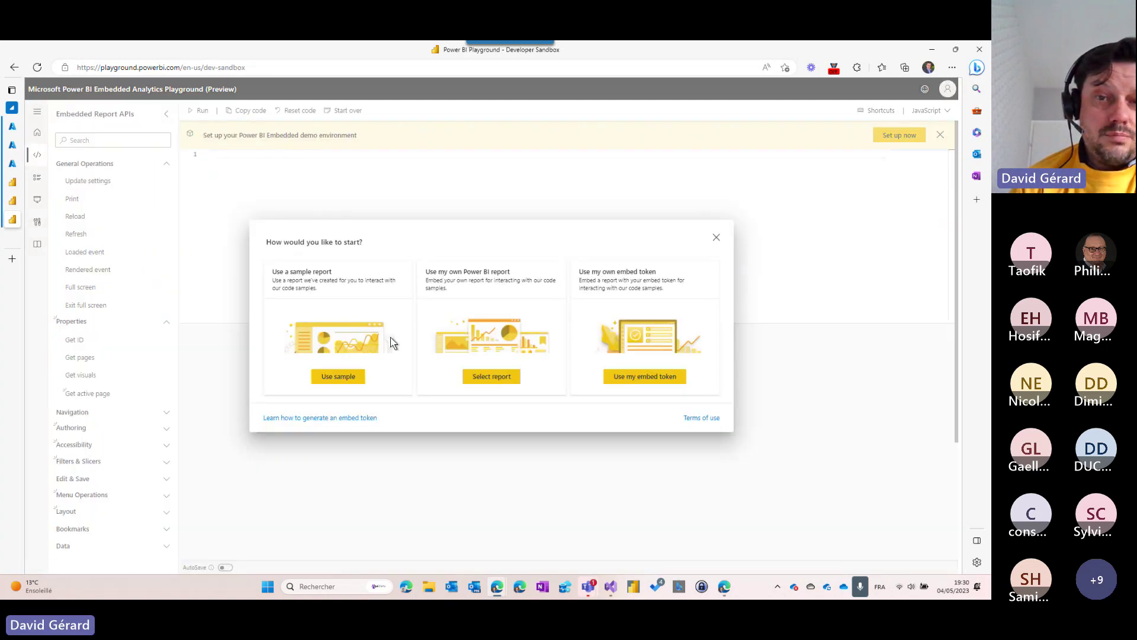
click(333, 379)
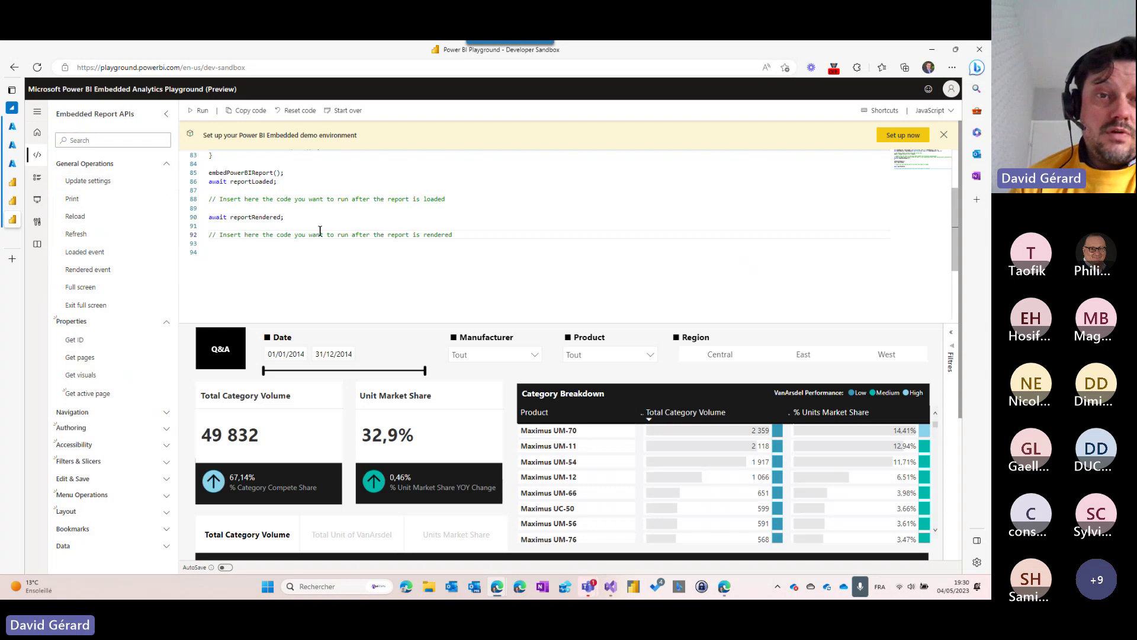
scroll(280, 191, up, 3)
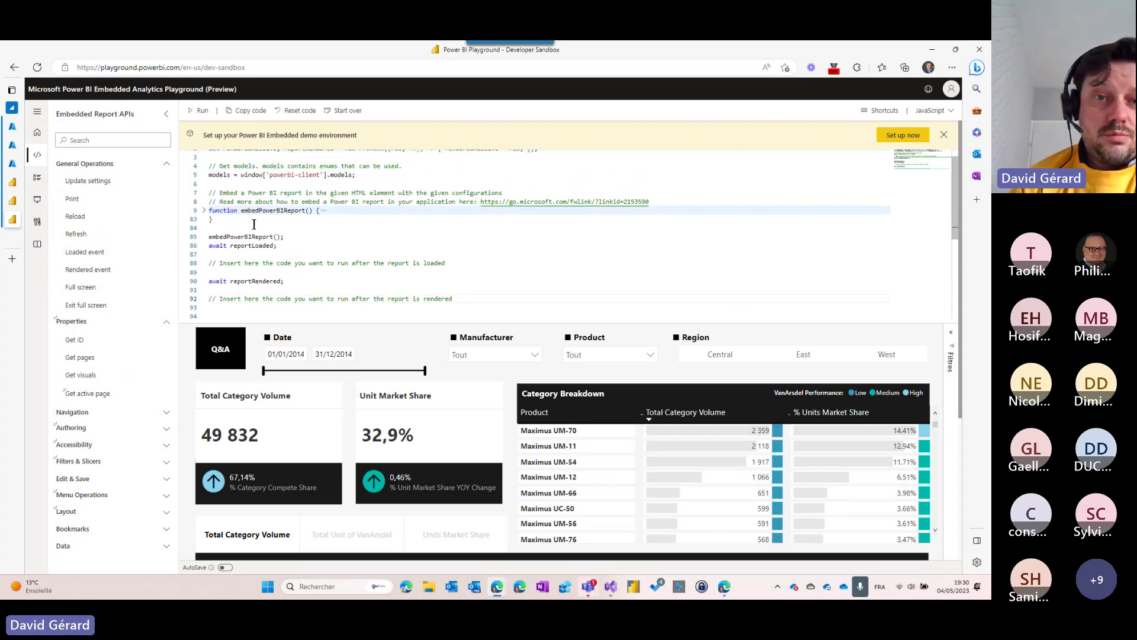
scroll(254, 225, up, 1)
scroll(254, 225, down, 2)
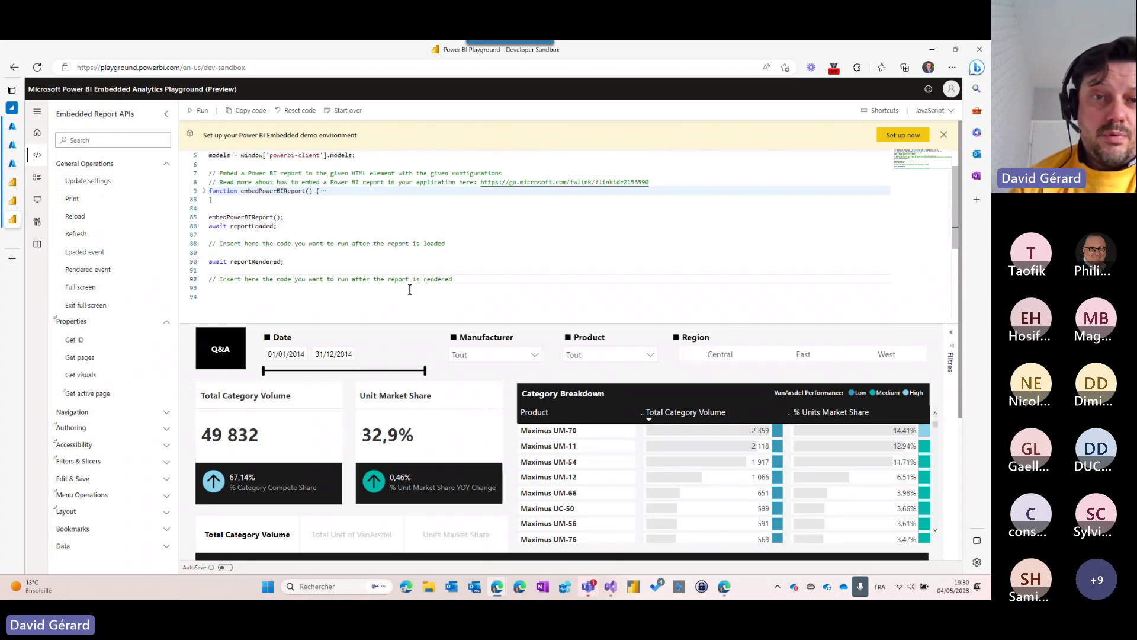
scroll(321, 284, down, 2)
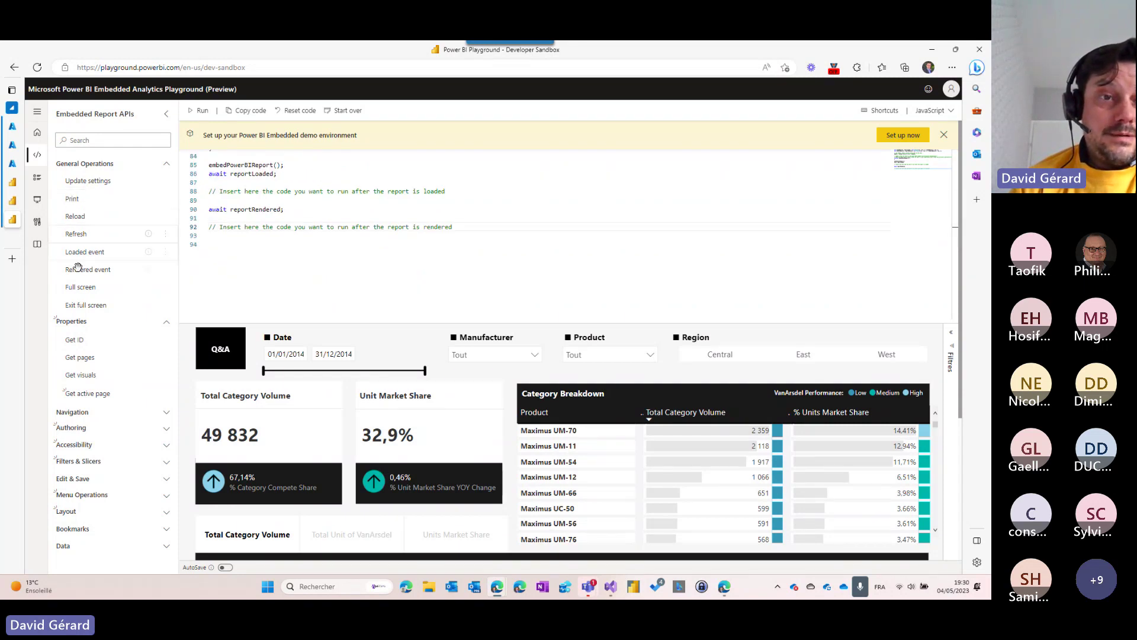
Step: Insert the Reload operation's code after the report-rendered comment, dismiss the demo environment banner and run the code
drag(71, 217, 306, 257)
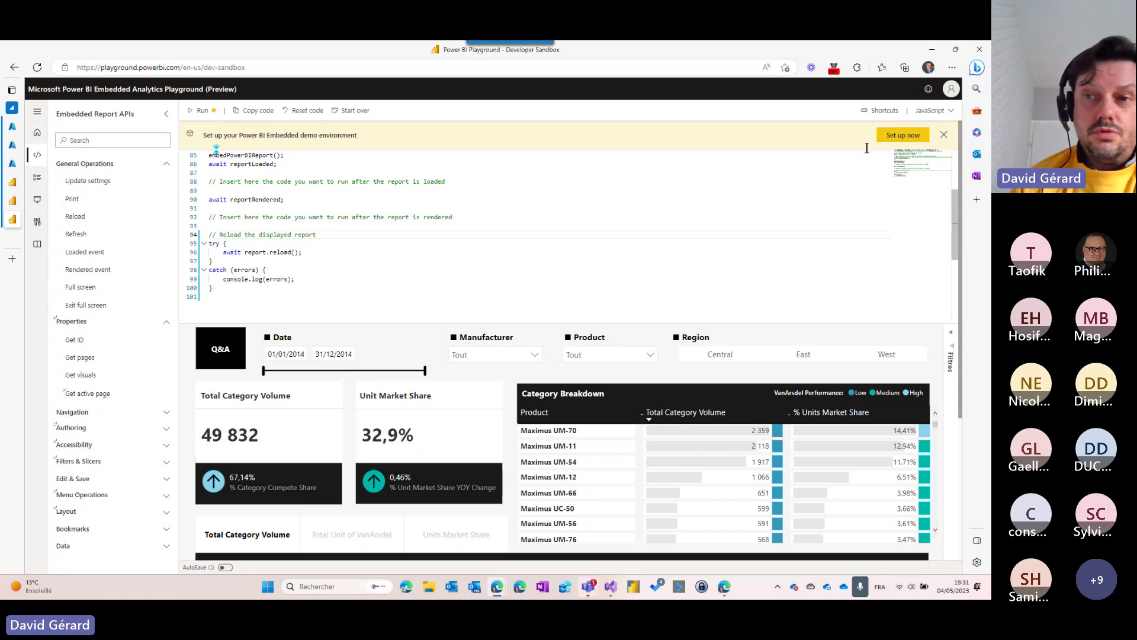
click(943, 135)
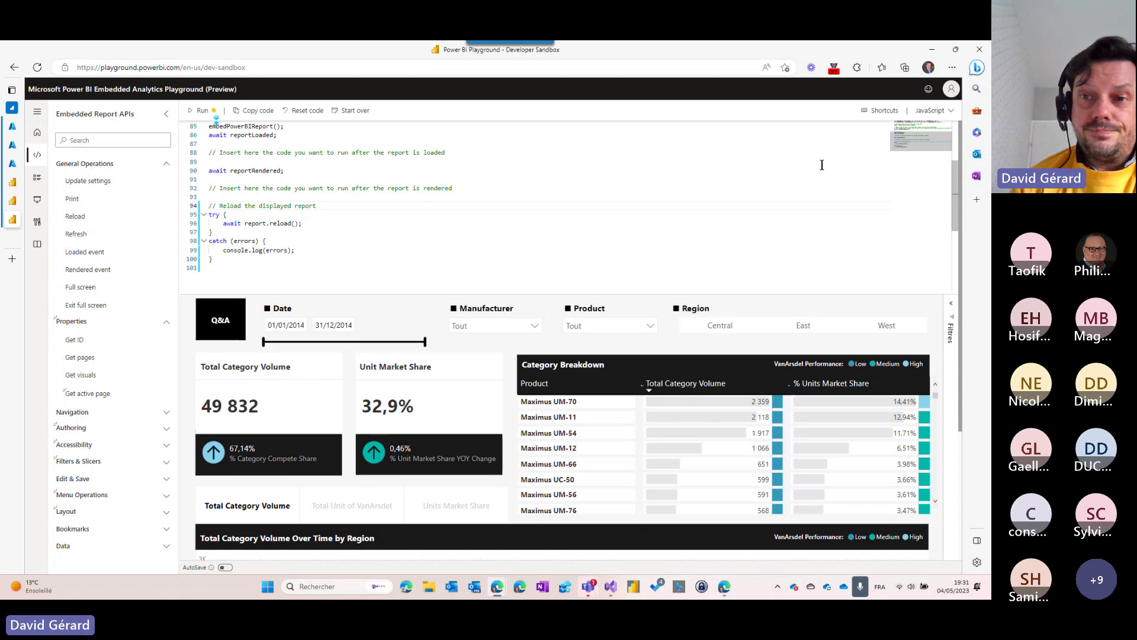
click(245, 258)
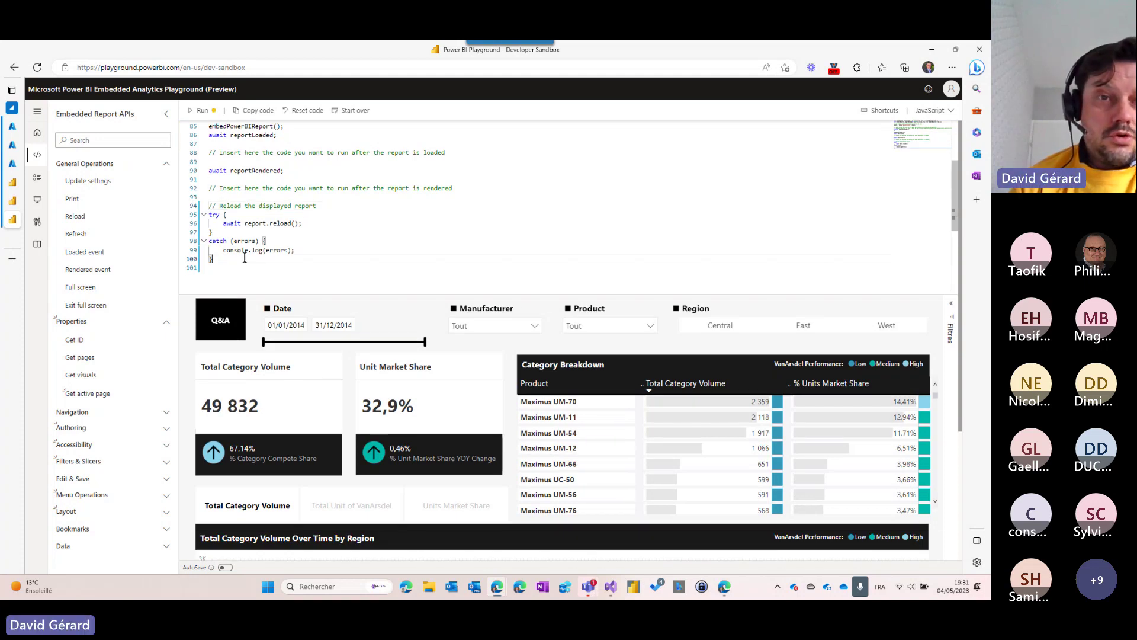
drag(245, 257, 201, 211)
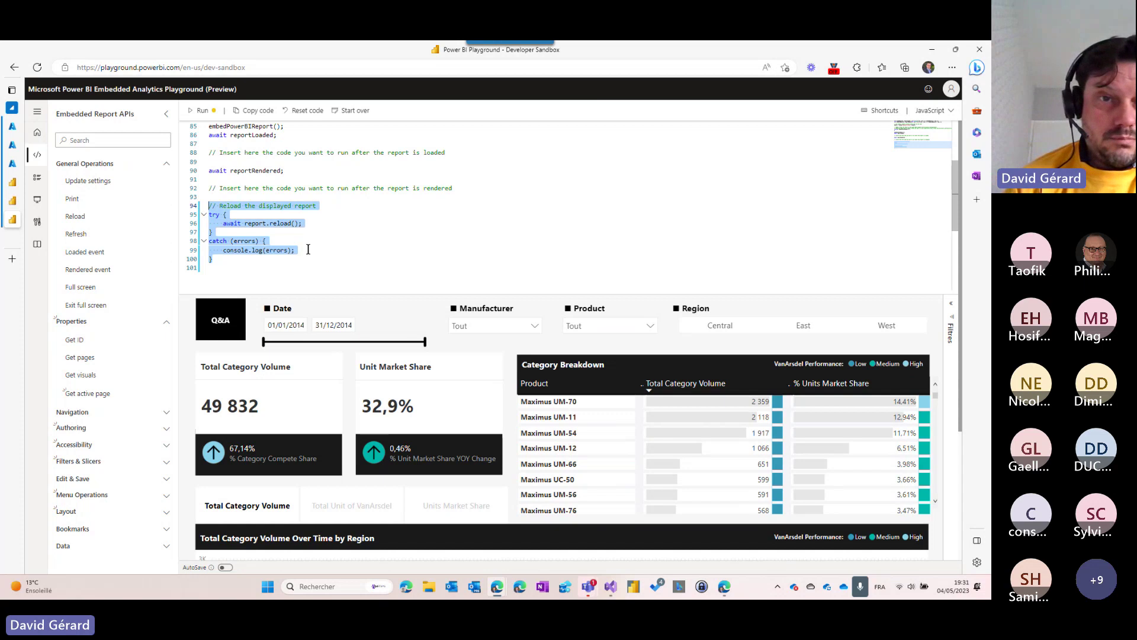
click(267, 219)
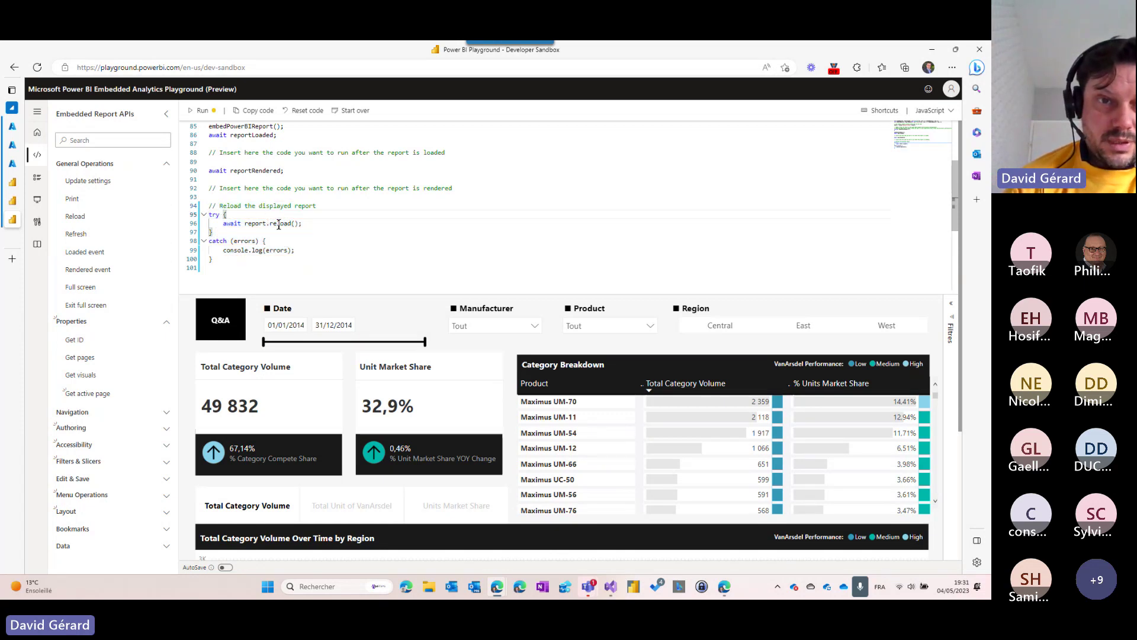
click(299, 251)
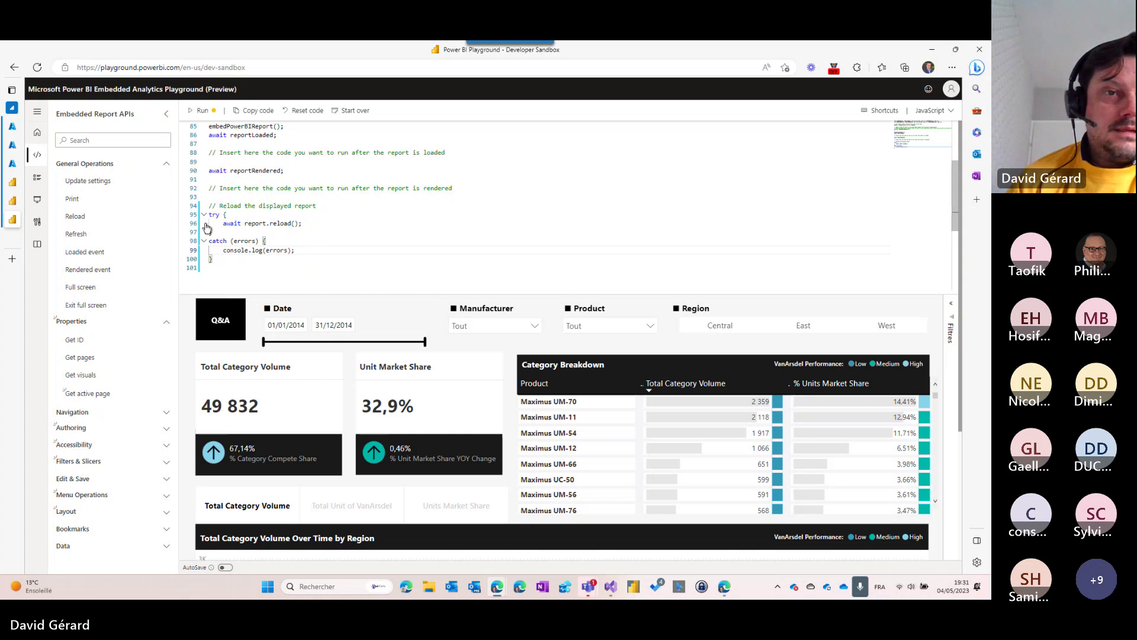
click(201, 111)
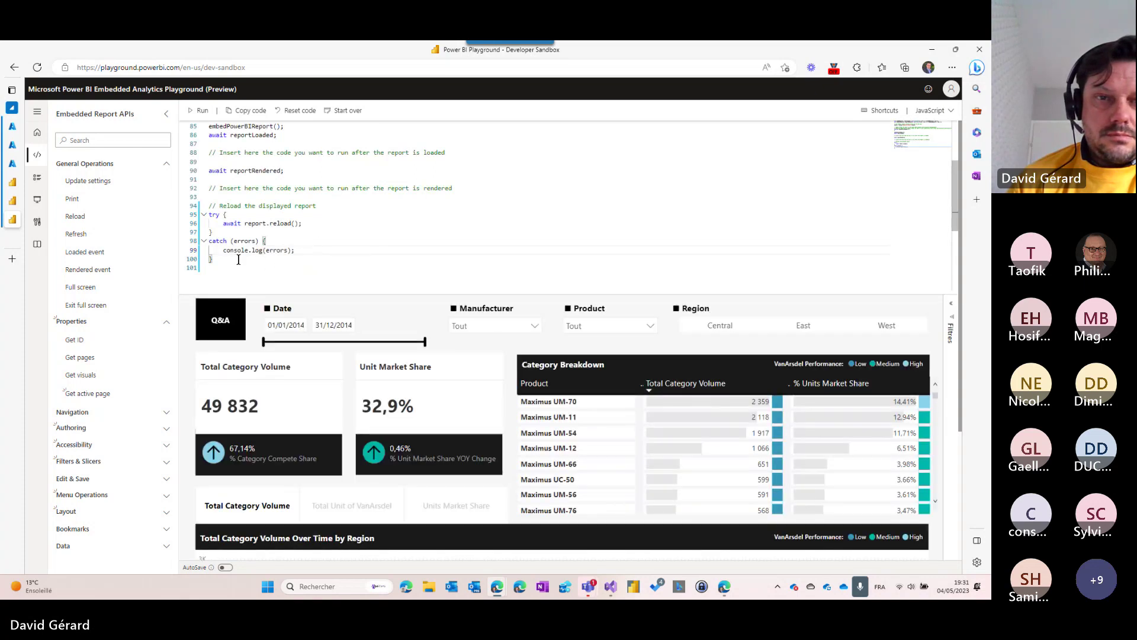
Step: Replace the Reload snippet in the sandbox code with the Full screen operation's code
drag(234, 258, 206, 214)
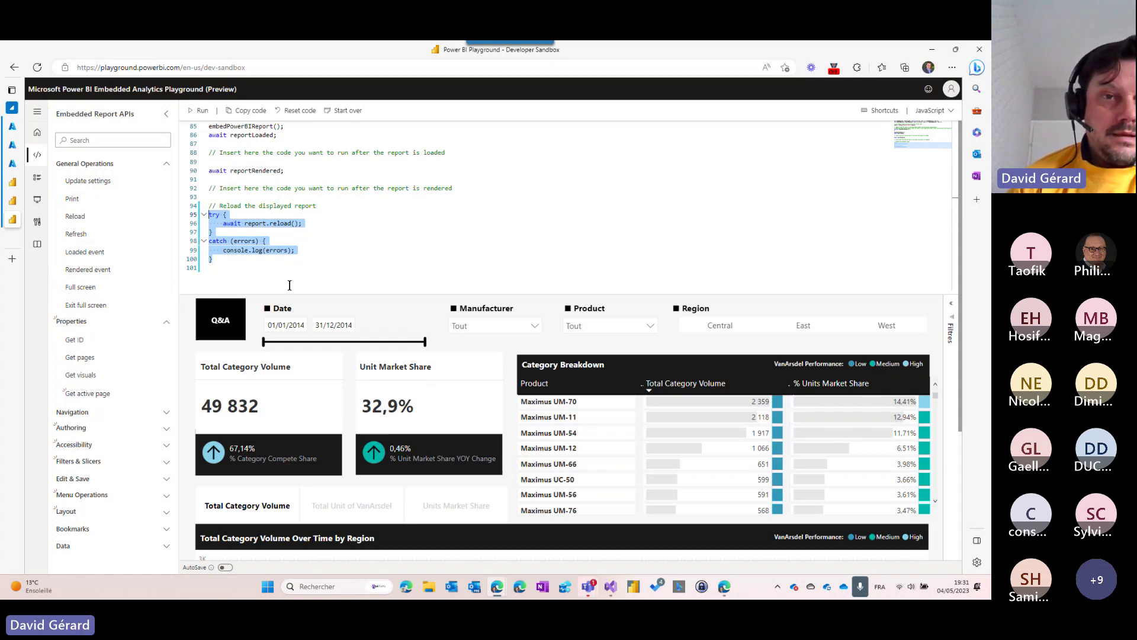
drag(222, 261, 189, 211)
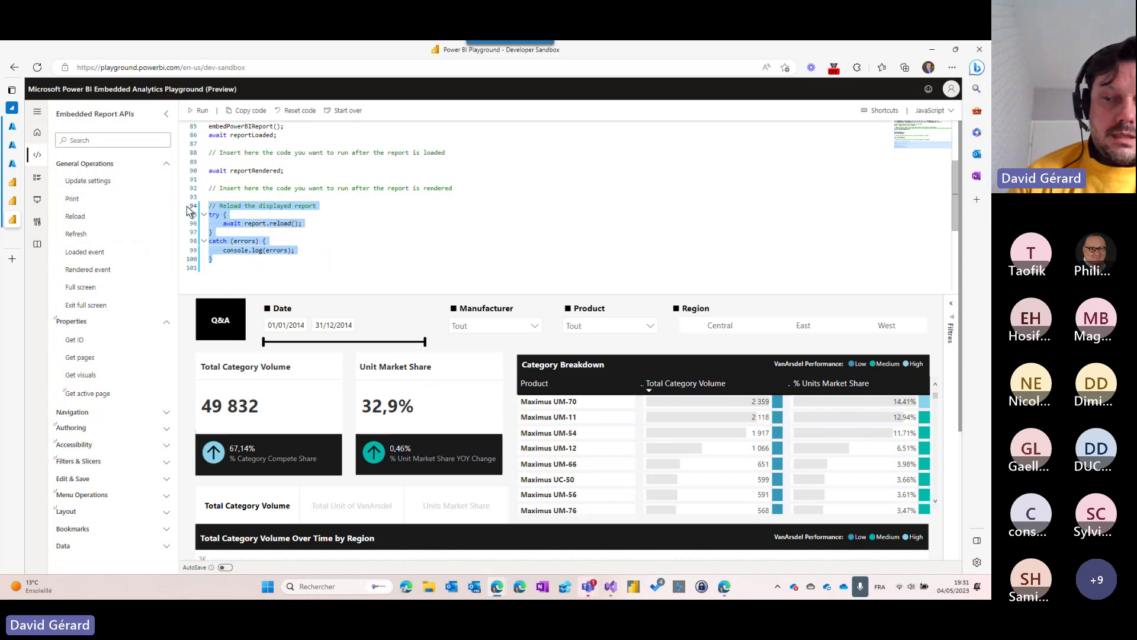
key(Delete)
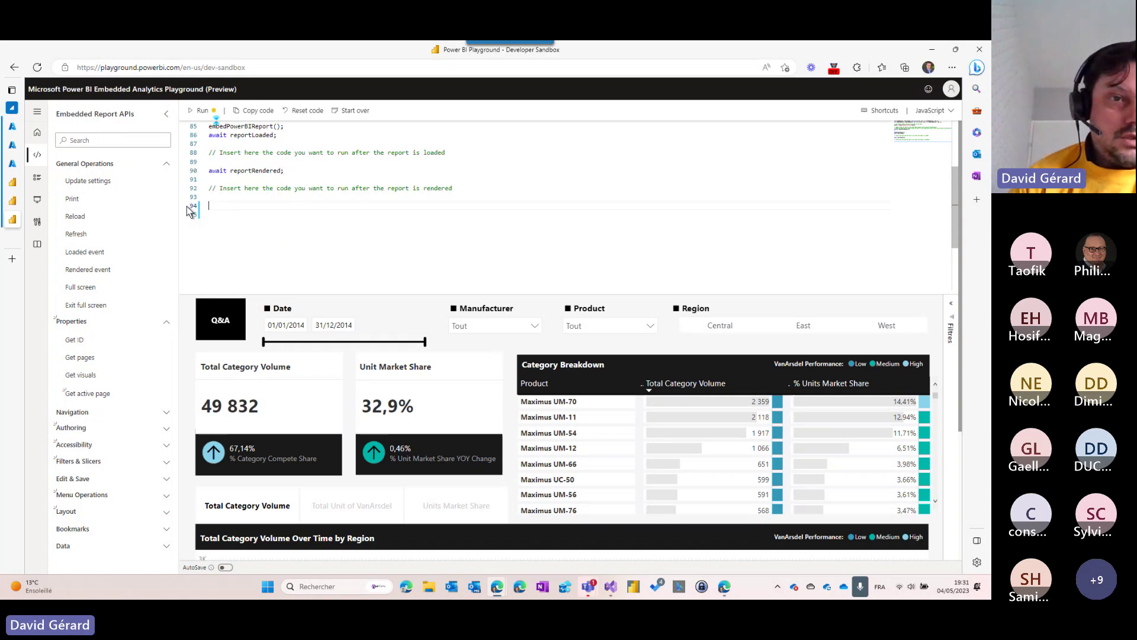
click(76, 287)
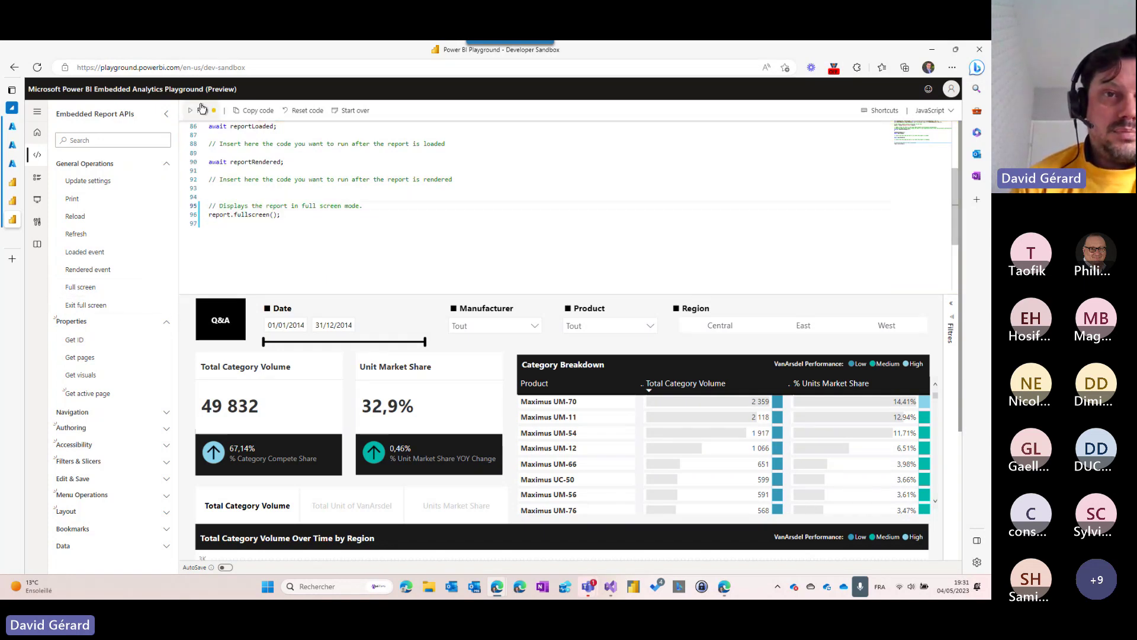
Step: Run the report.fullscreen() code, and delete its snippet from the editor after exiting full screen
click(202, 112)
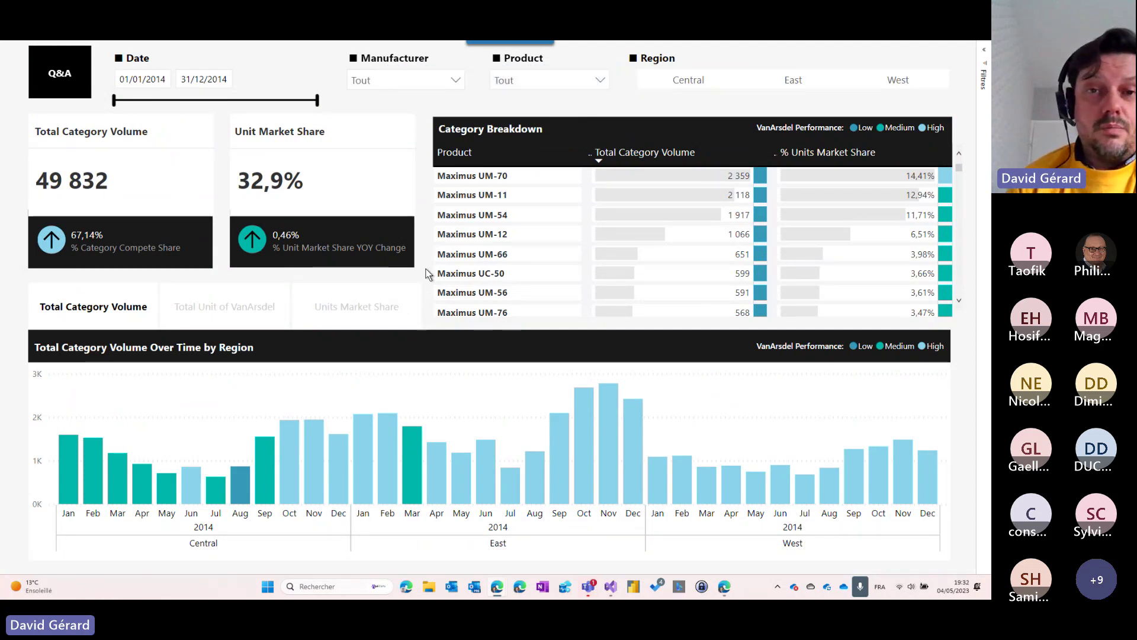
mouse_move(521, 44)
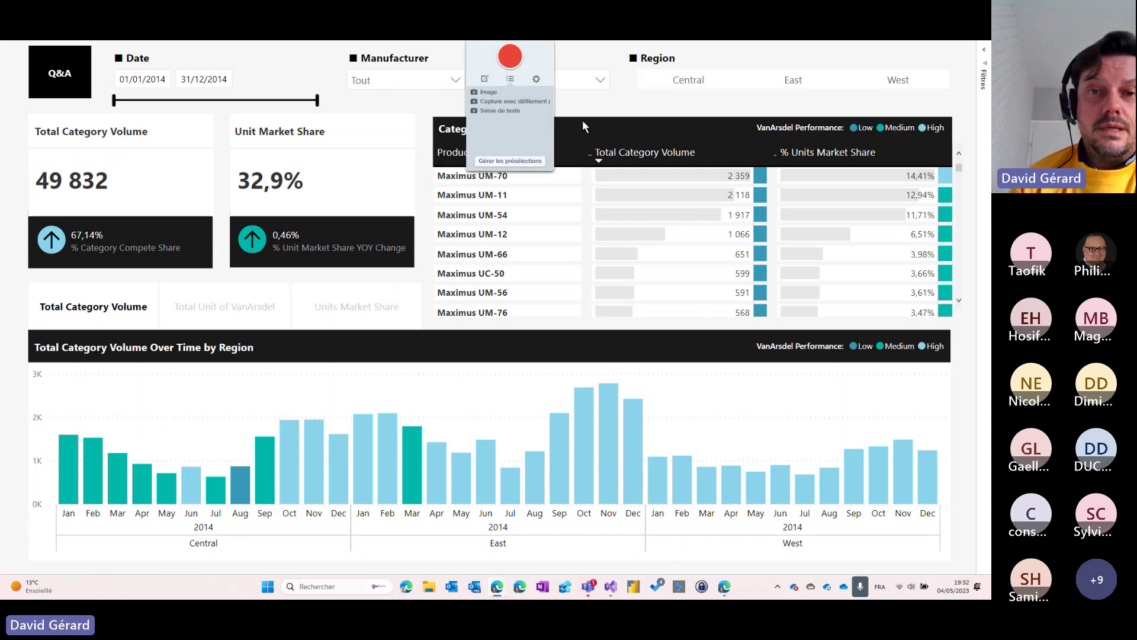
key(Escape)
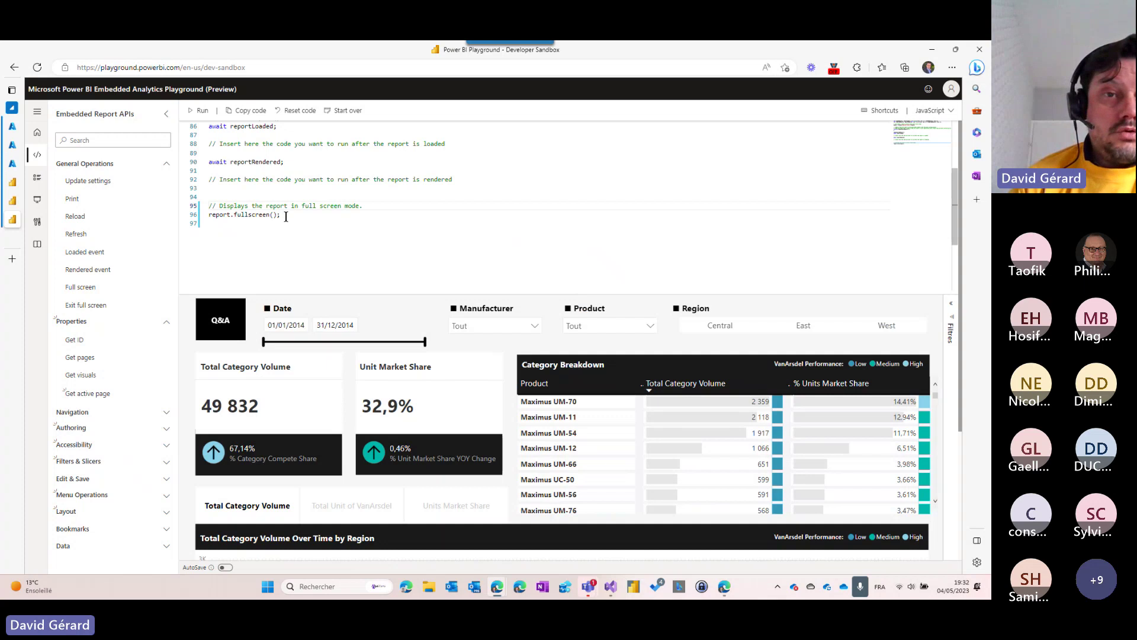
drag(286, 217, 194, 208)
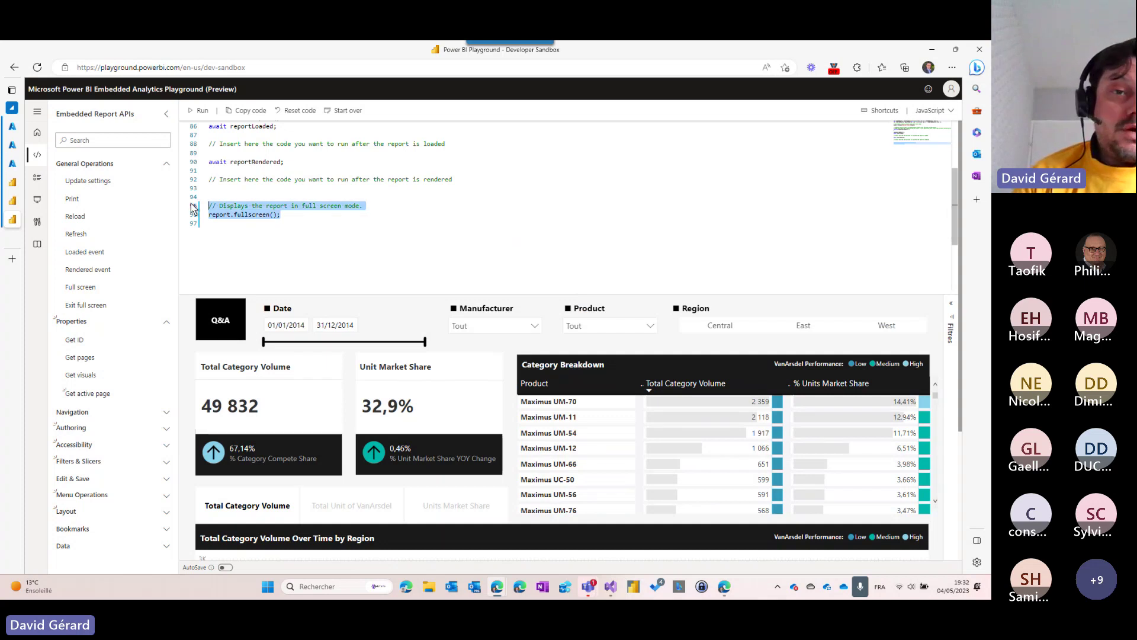
key(Delete)
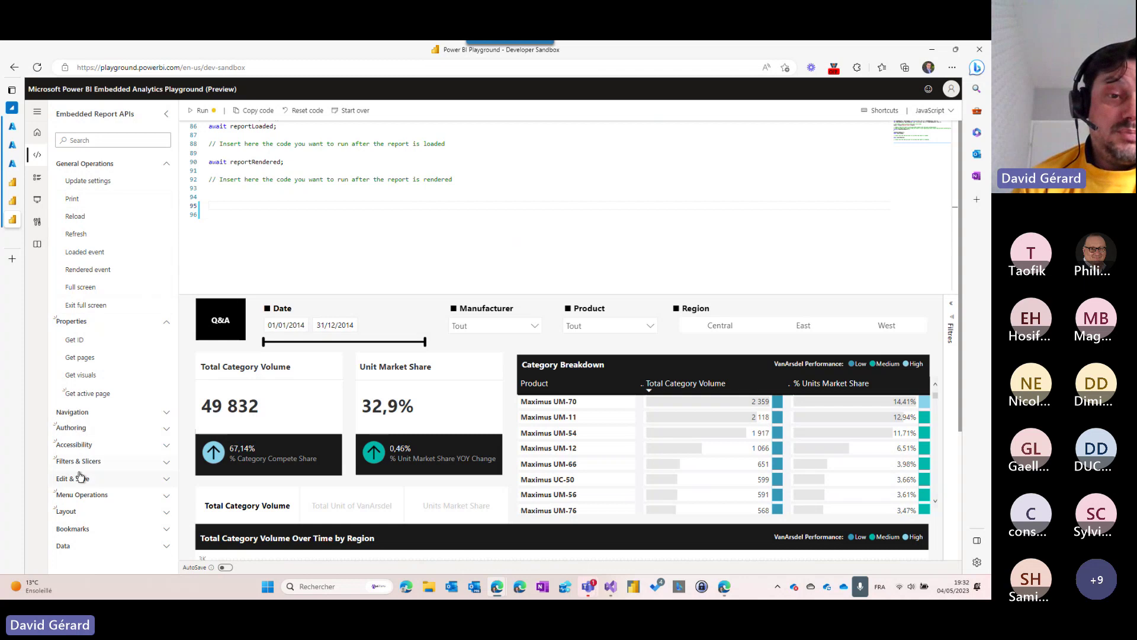
Step: Collapse General Operations and Properties, and expand the Data and Edit & Save categories to view their operations
click(92, 167)
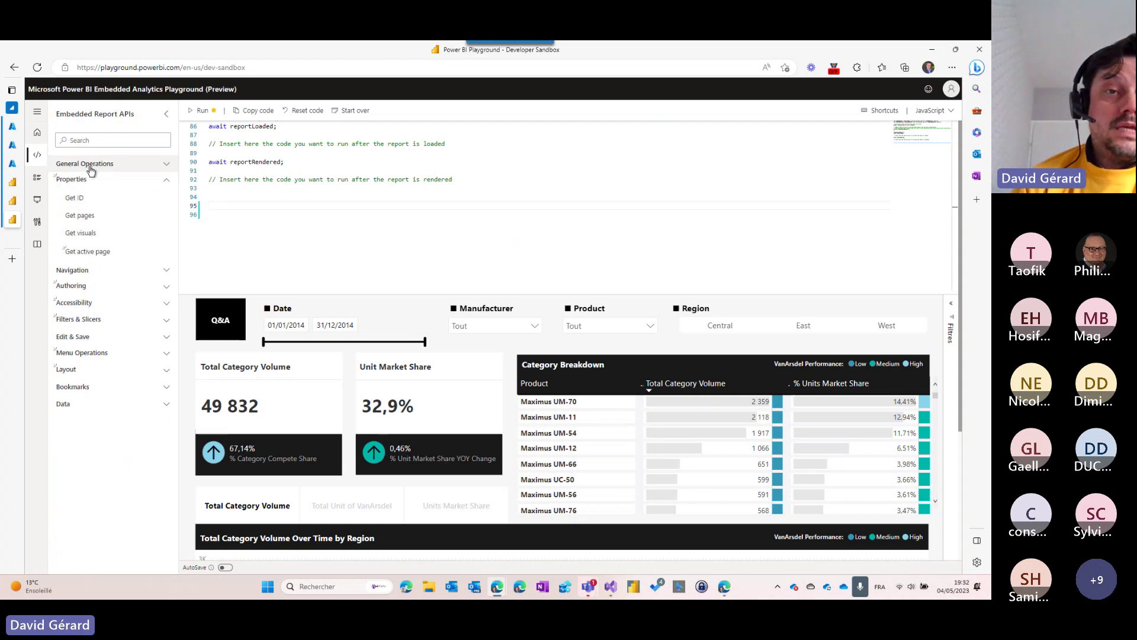
click(85, 181)
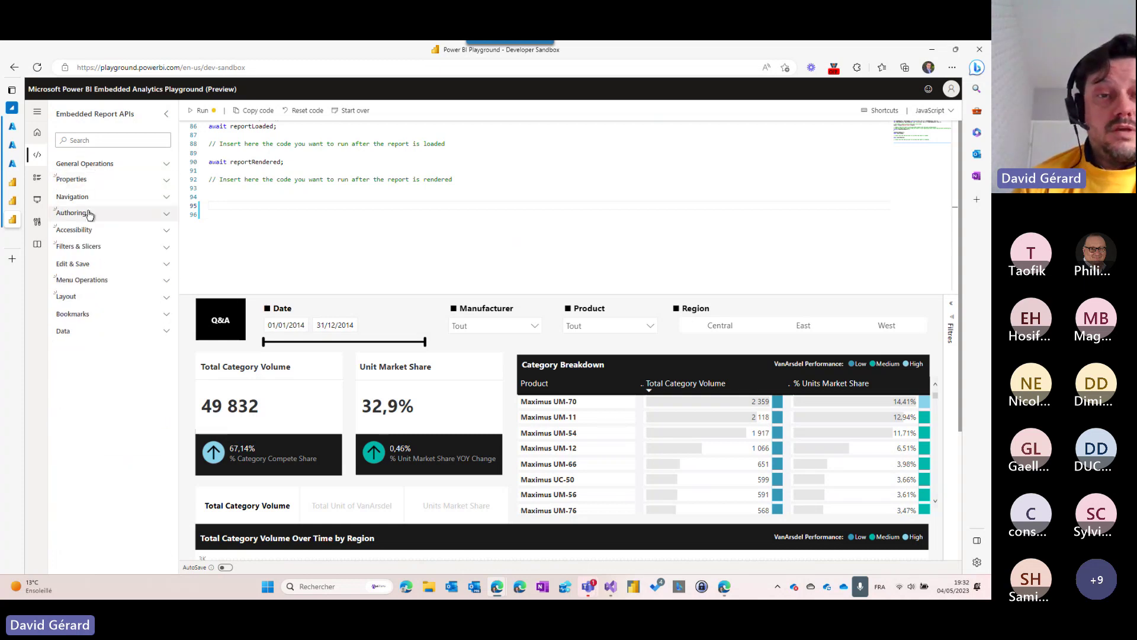
click(88, 331)
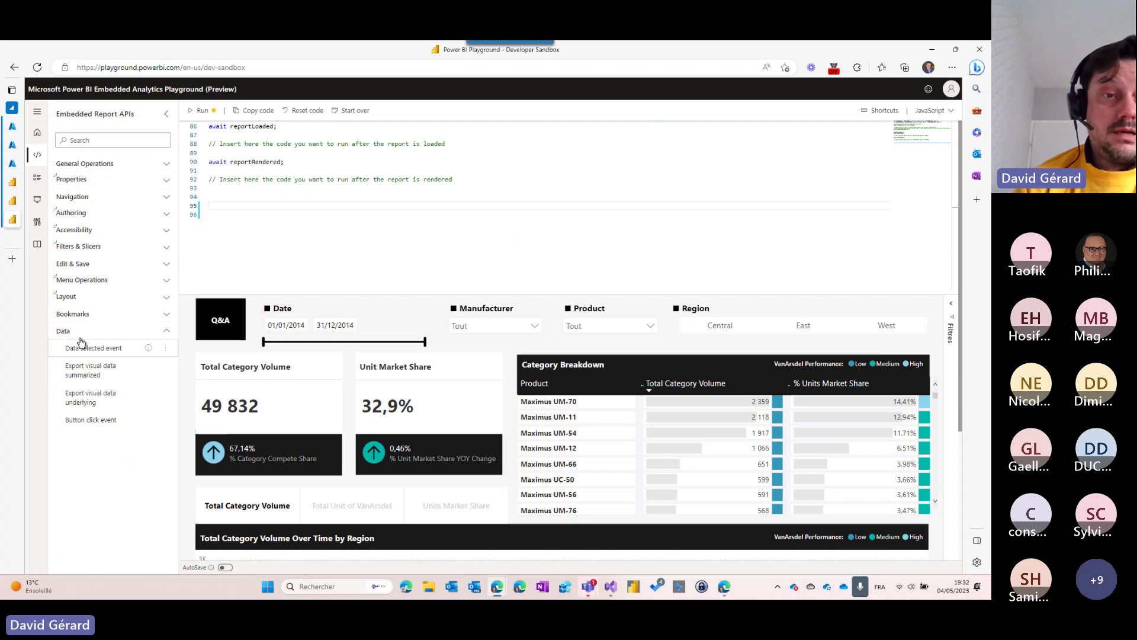
click(86, 263)
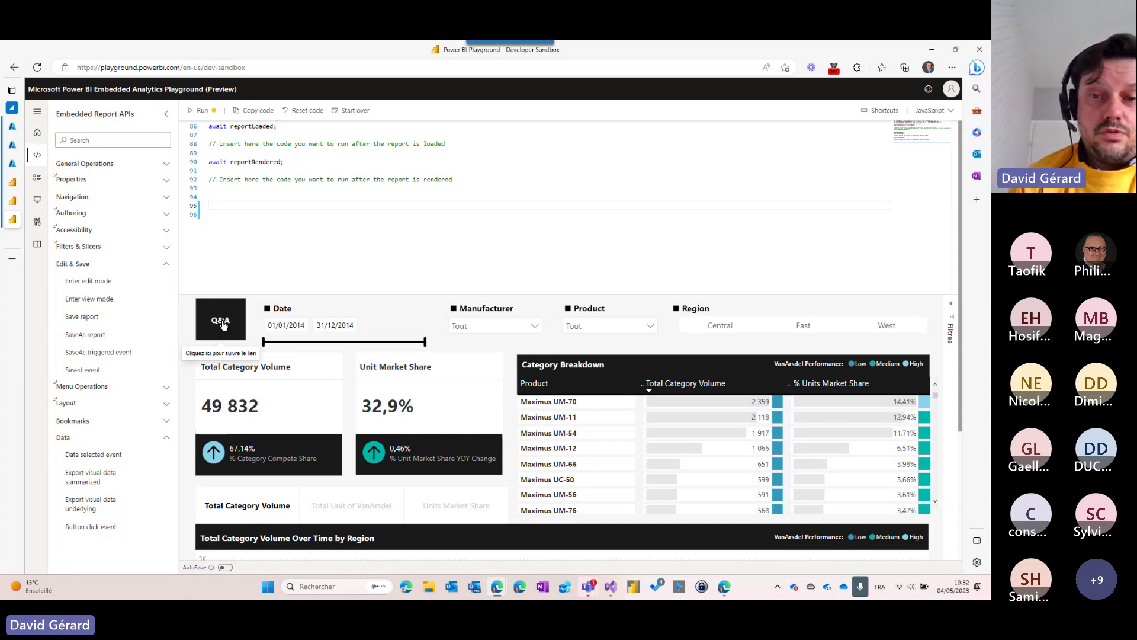
click(535, 329)
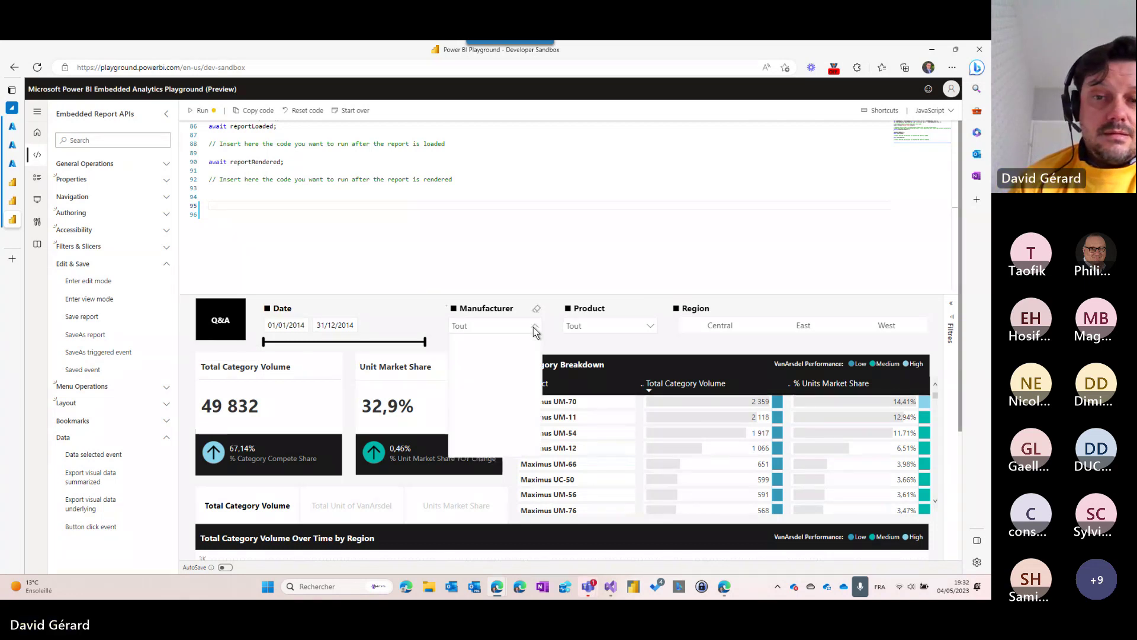
click(440, 328)
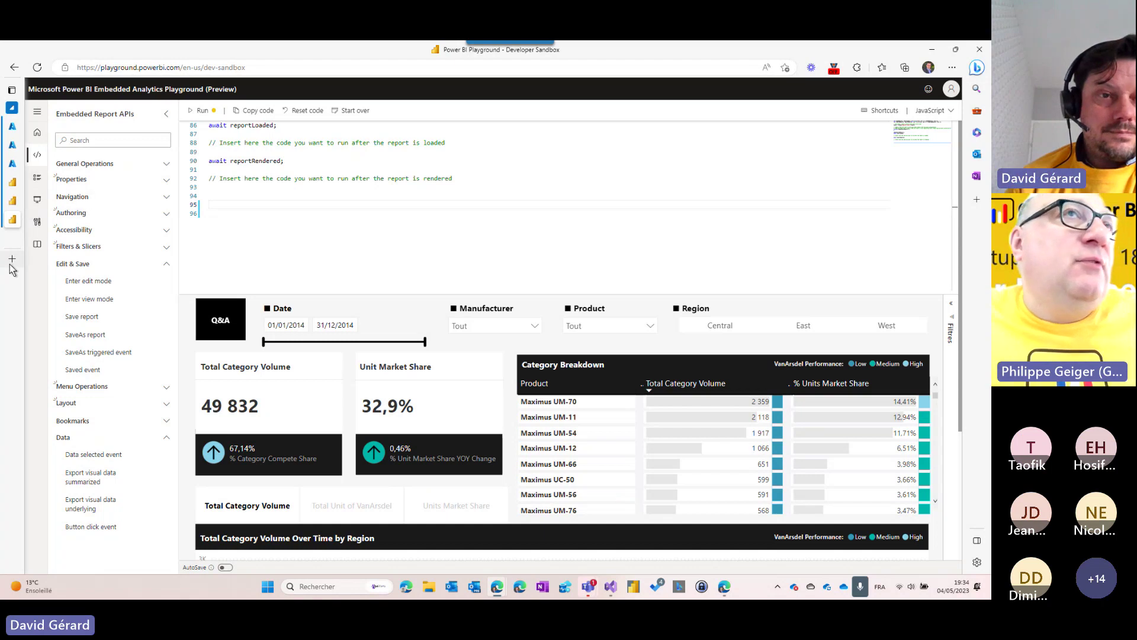
mouse_move(10, 264)
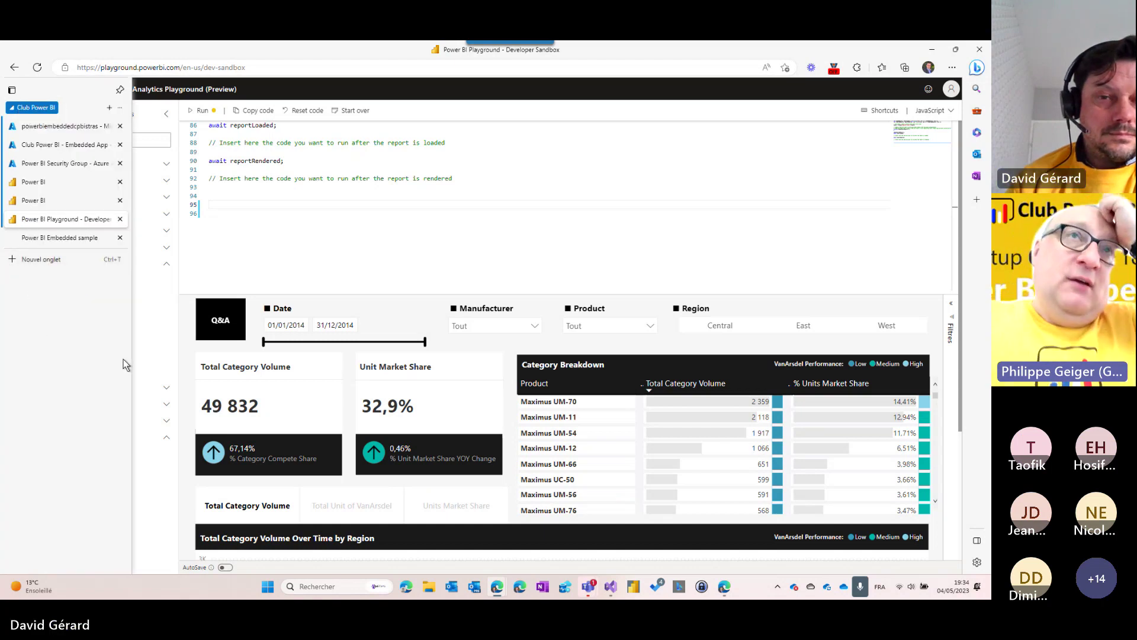
Step: Open the github.com/microsoft/PowerBI-Desktop-Samples repository in a new browser tab
click(33, 258)
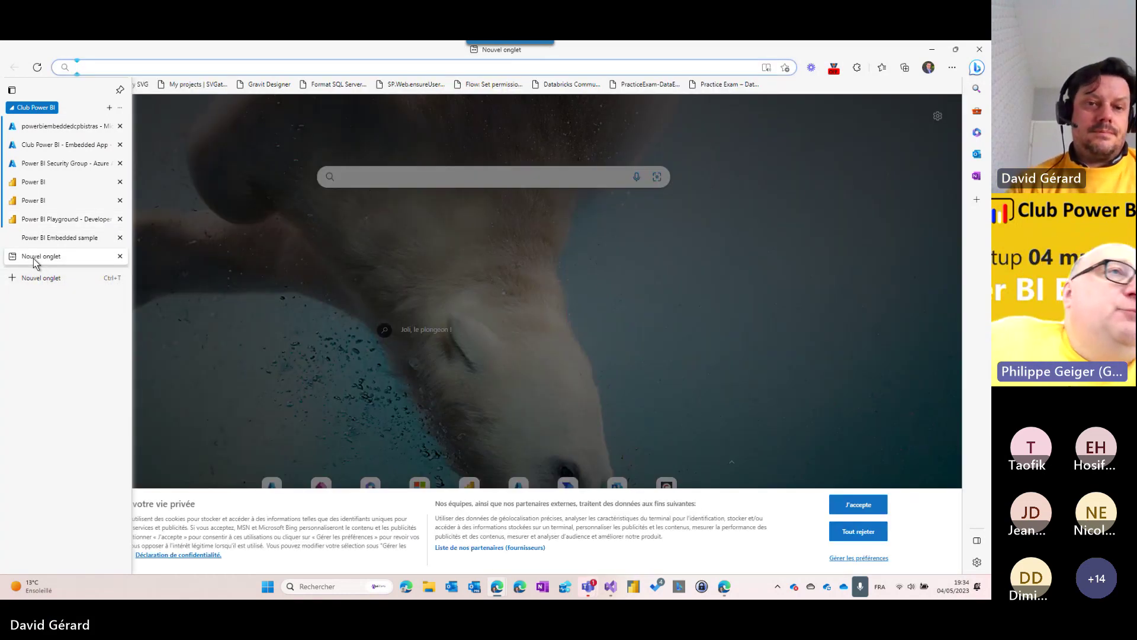
text(git)
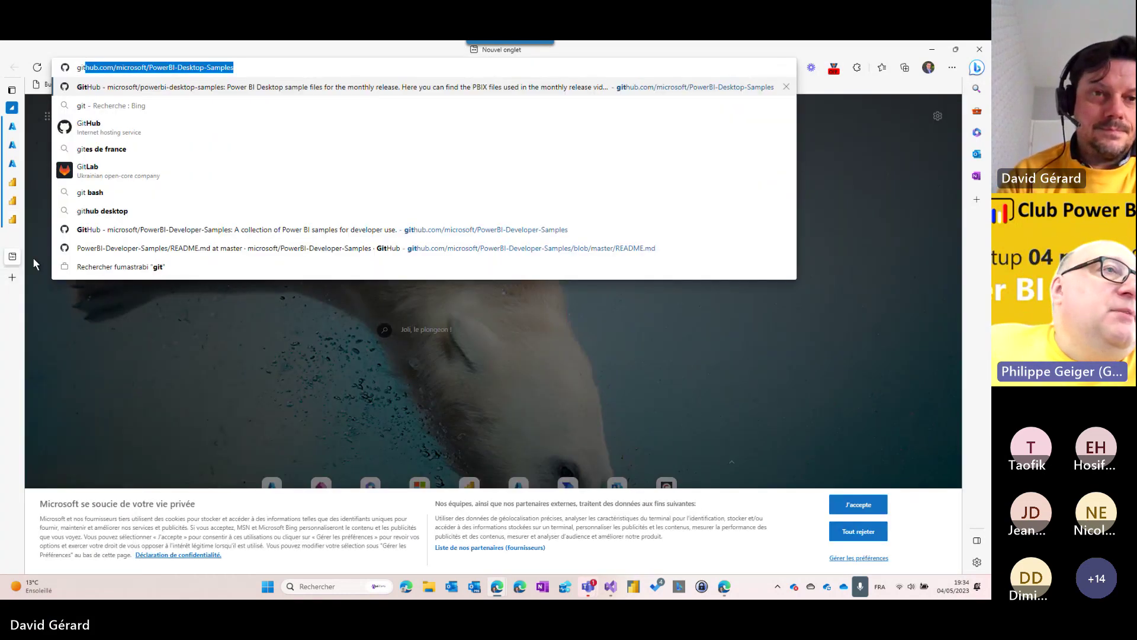
text(hu)
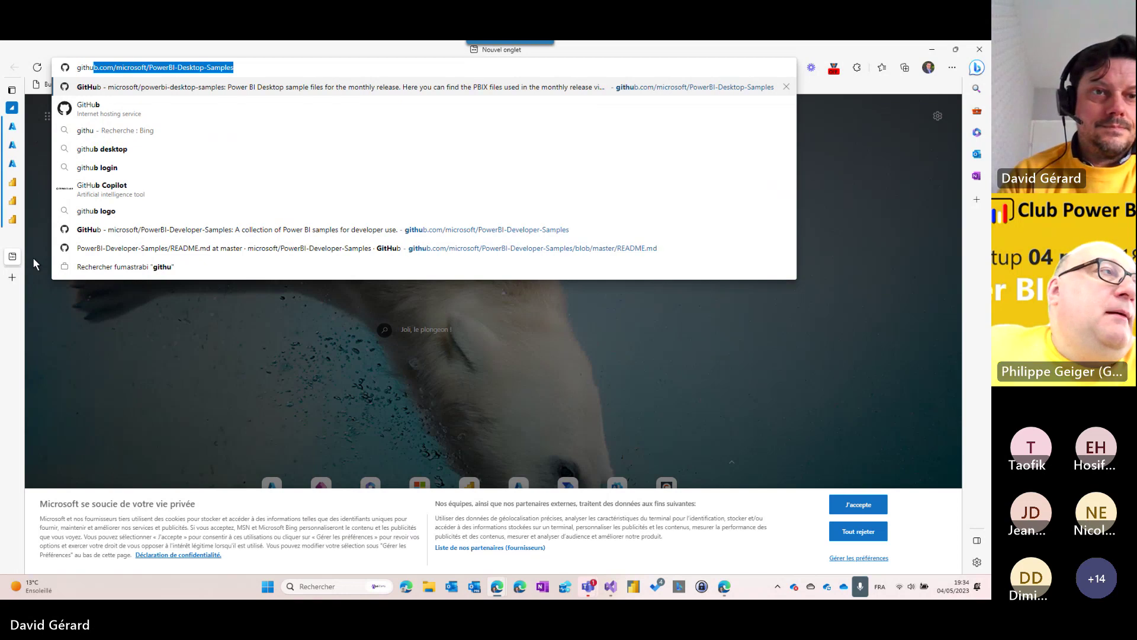
text(b.com)
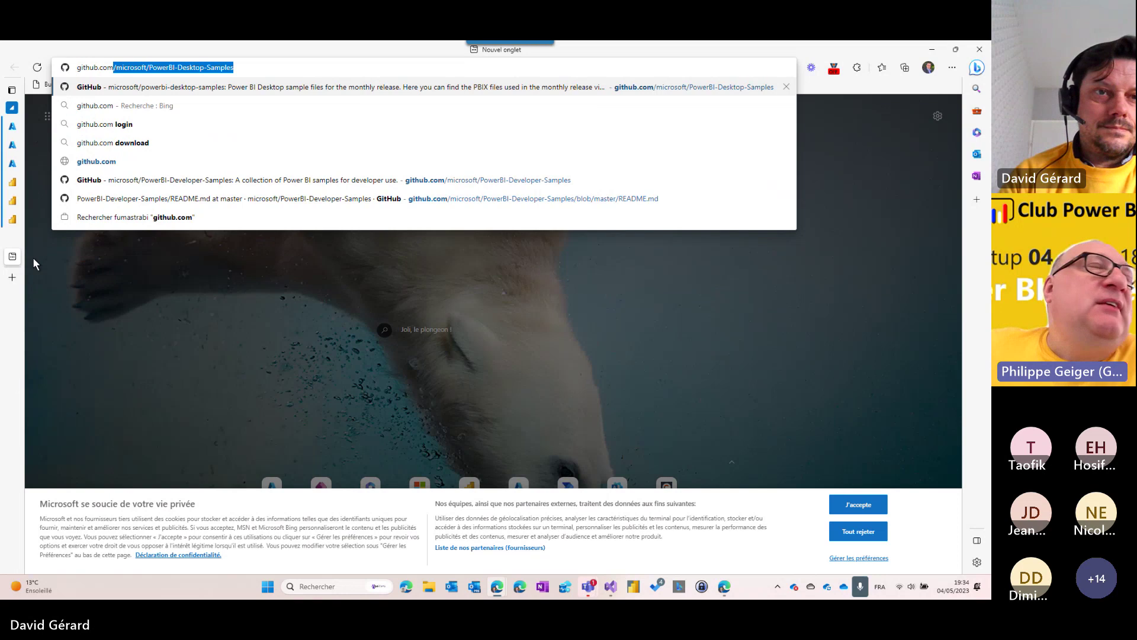
key(Return)
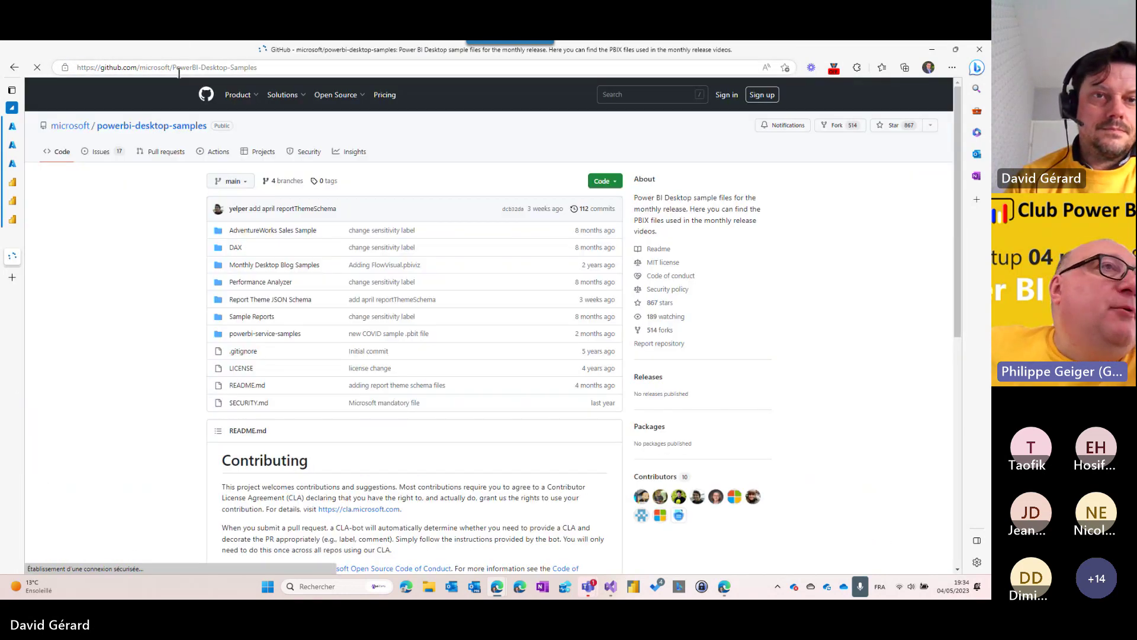
Step: Copy the powerbi-desktop-samples repository link, post it in the Teams meeting chat, and minimize the meeting window
click(179, 70)
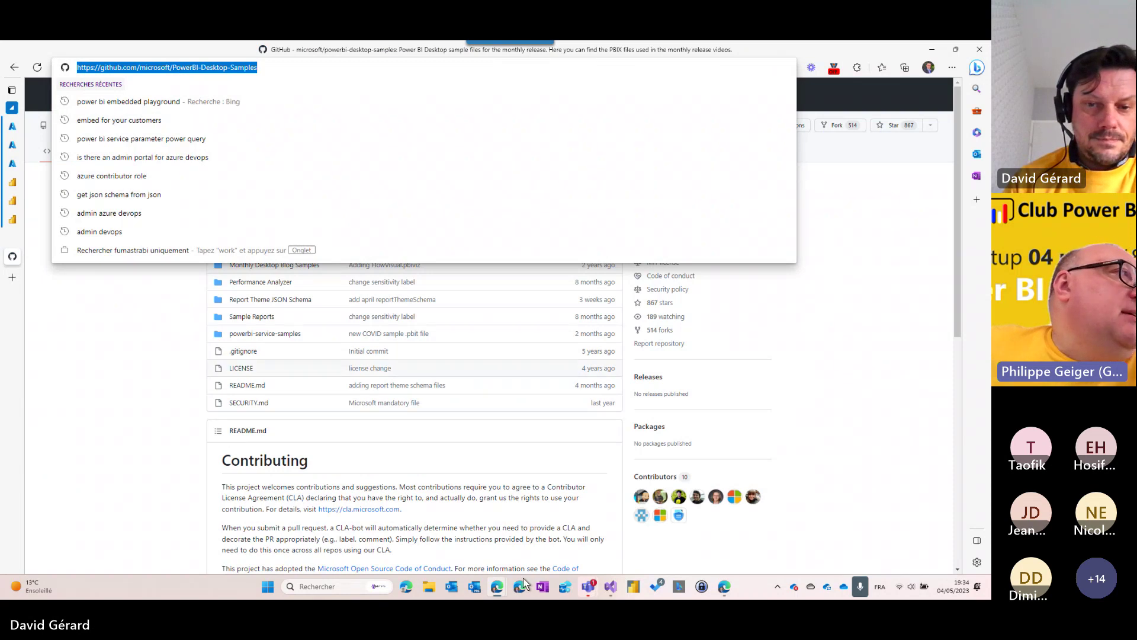
mouse_move(594, 587)
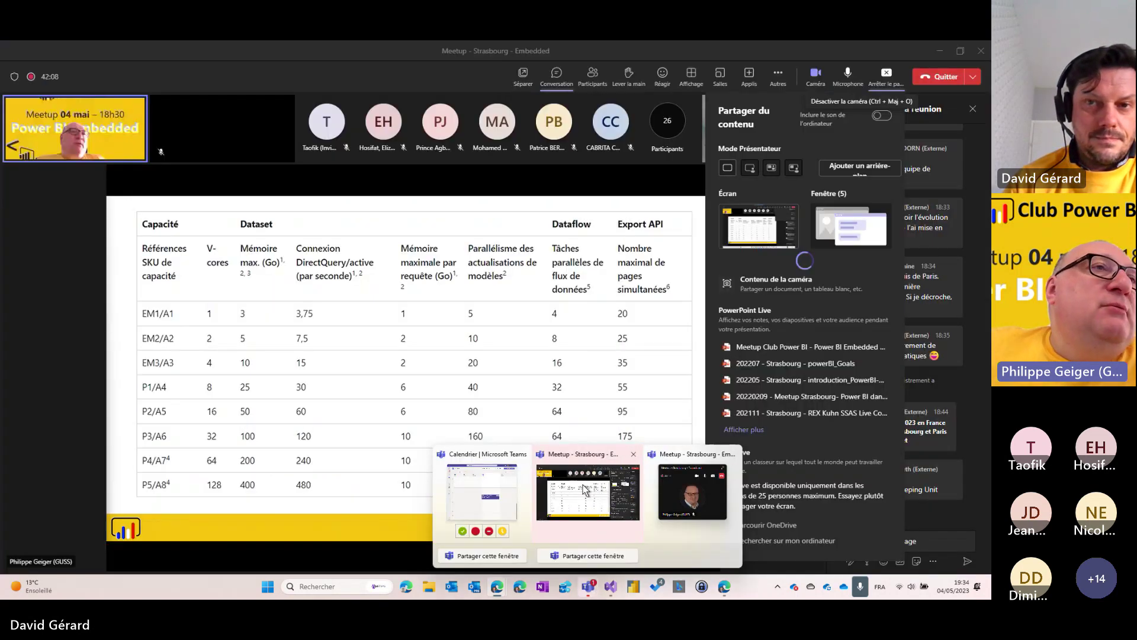
click(585, 490)
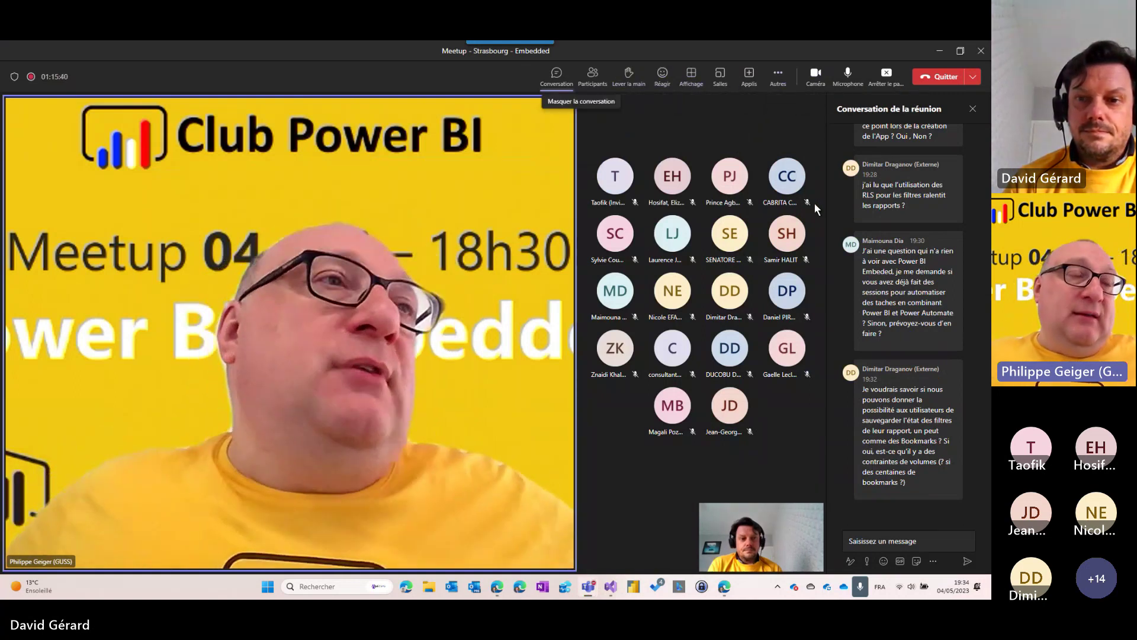
click(888, 542)
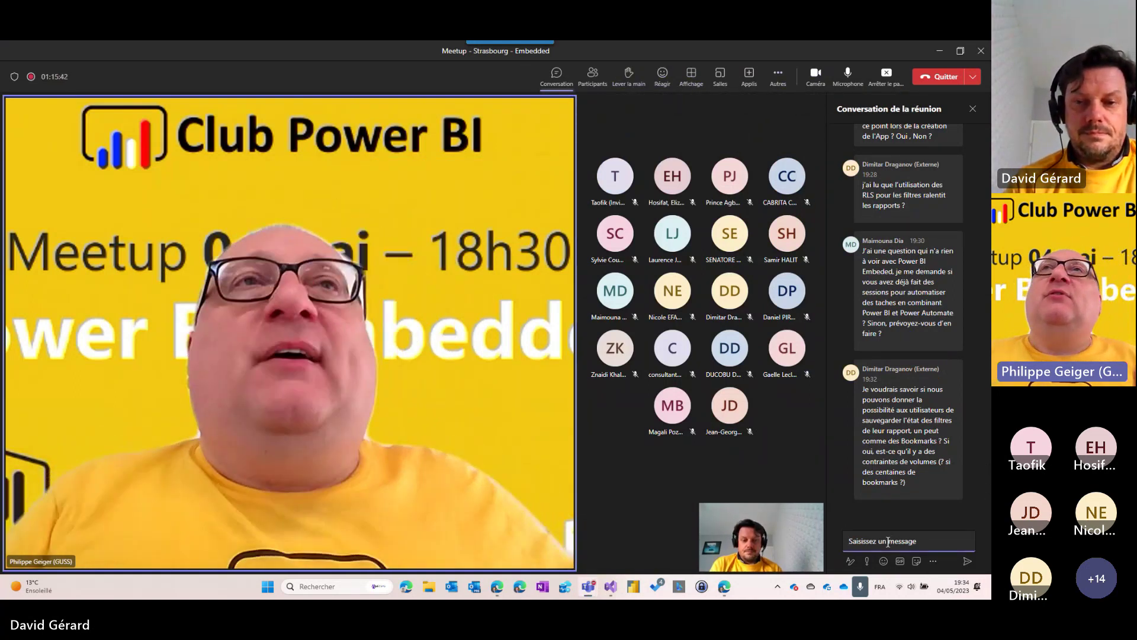
text(GitHub - microsoft/powerbi-desktop-samples: Power BI Desktop sample files for the monthly release. Here you can find the PBIX files used in the monthly release videos.)
key(Return)
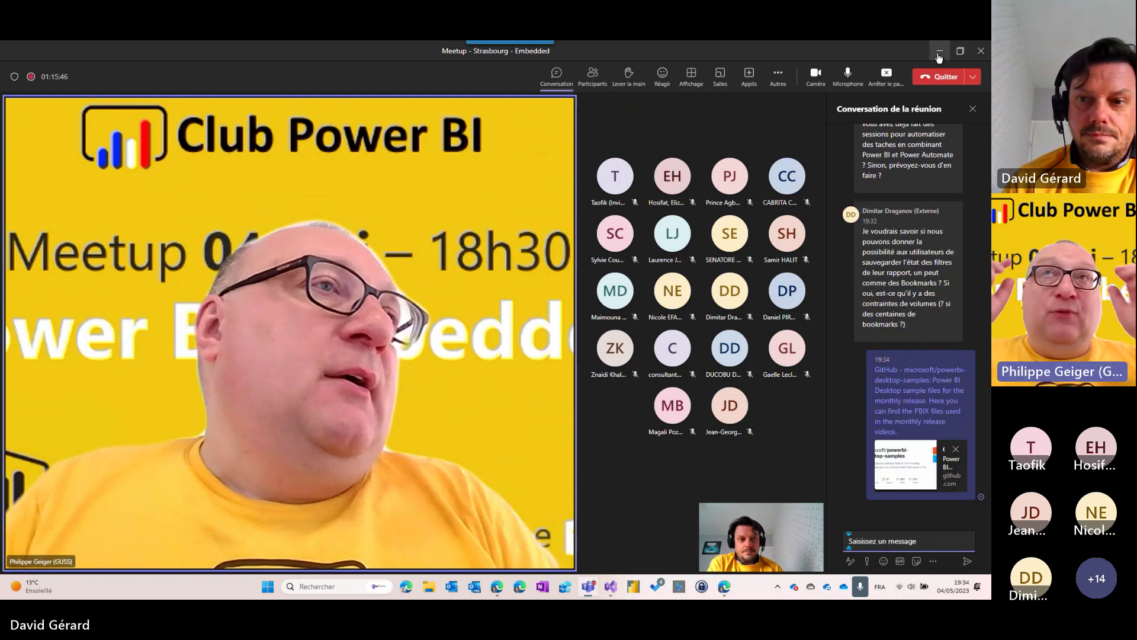
click(939, 51)
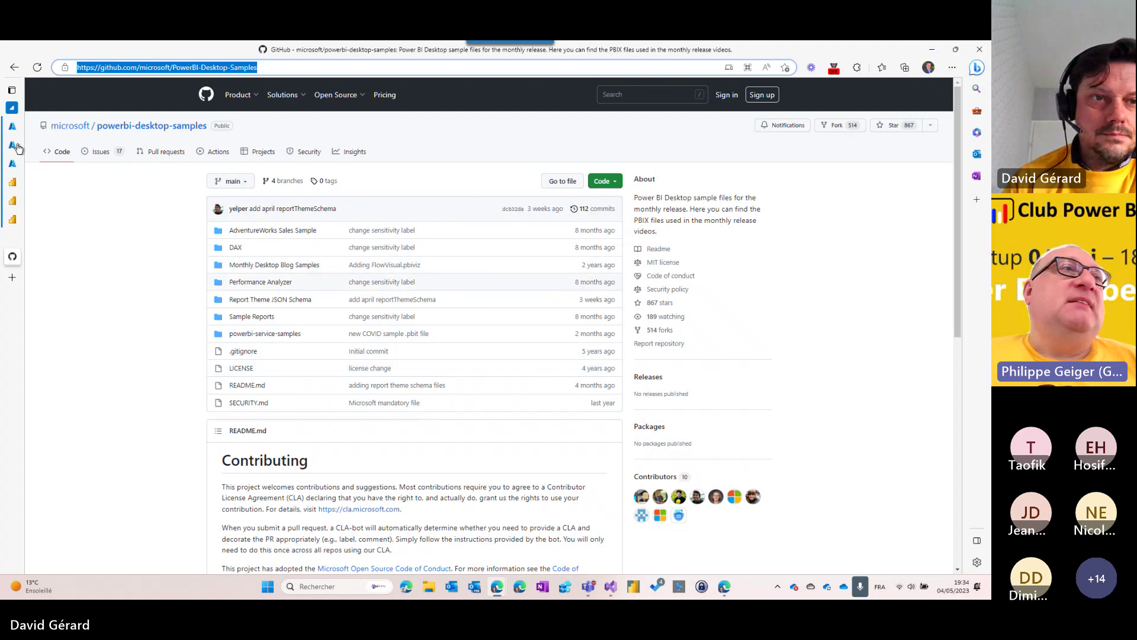
Step: Post the Power BI Playground - Developer Sandbox link in the Teams meeting chat and stop sharing the screen
click(17, 219)
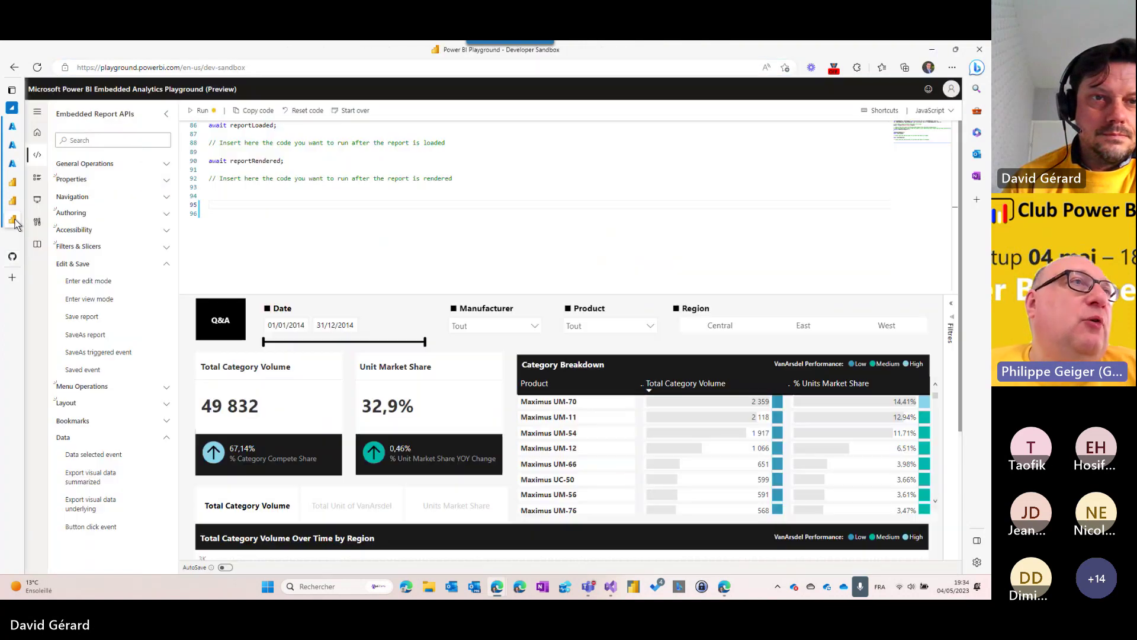
click(146, 72)
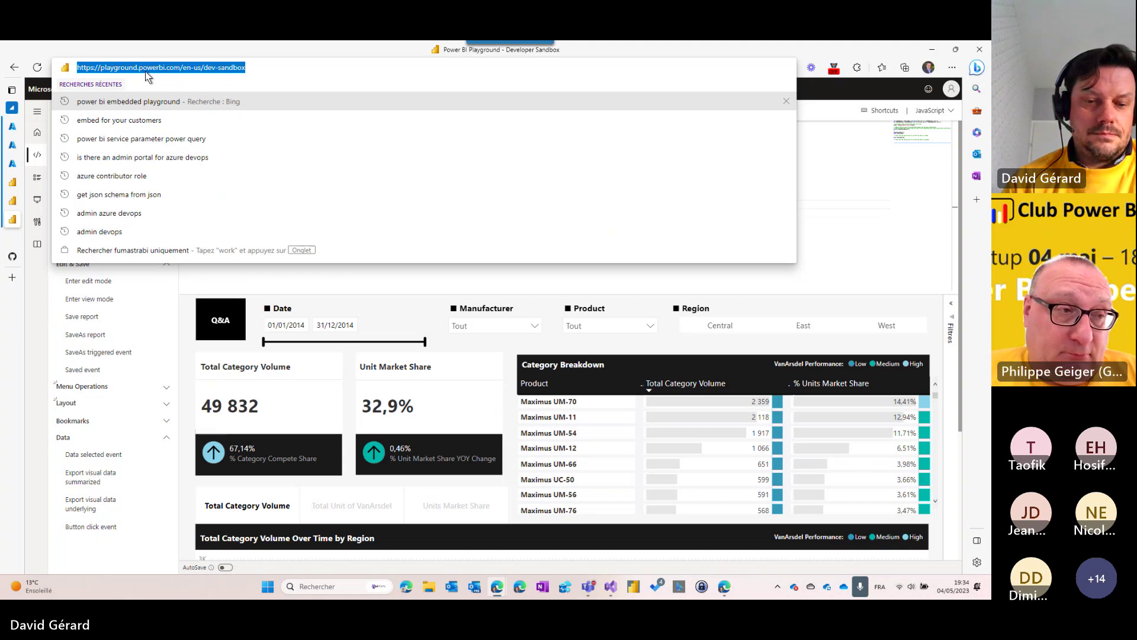
click(862, 399)
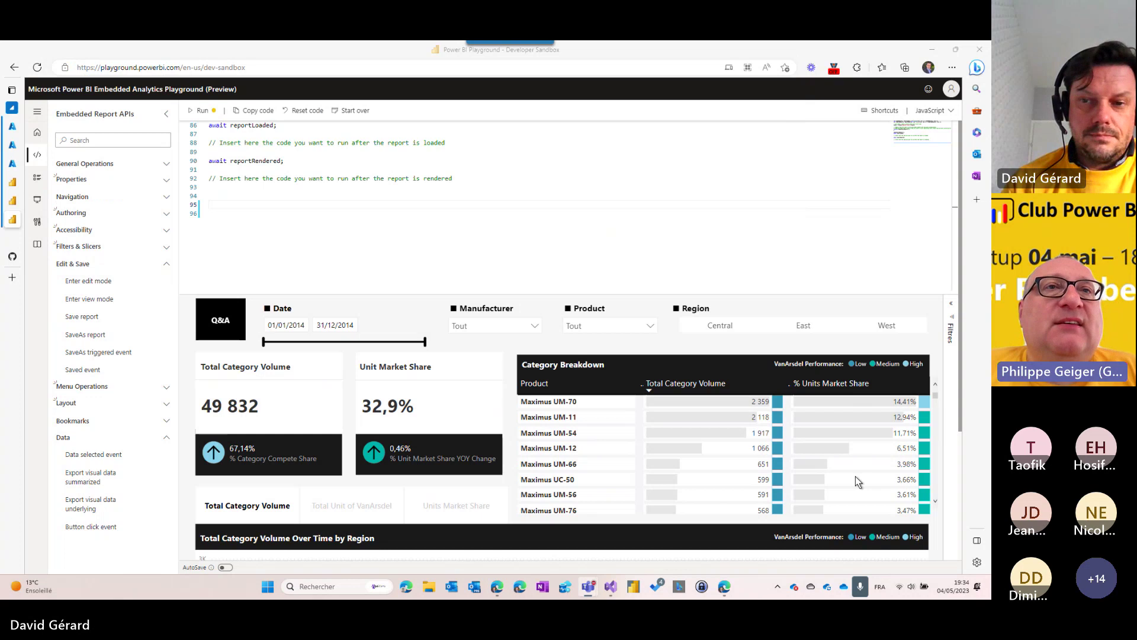
key(alt+Tab)
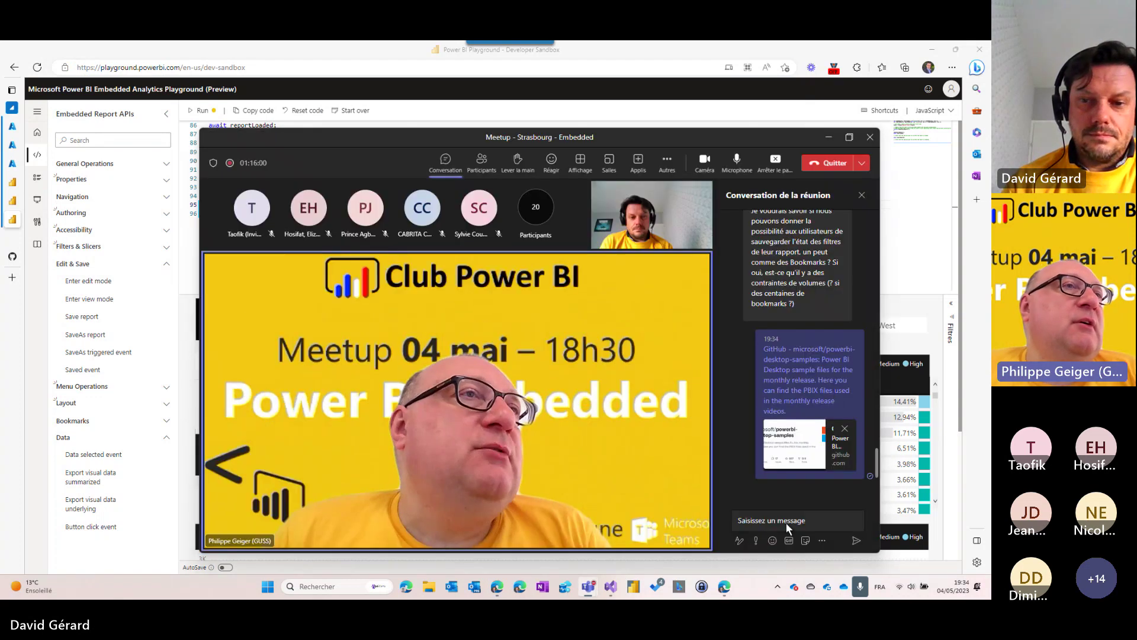
click(759, 520)
text(Power BI Playground - Developer Sandbox)
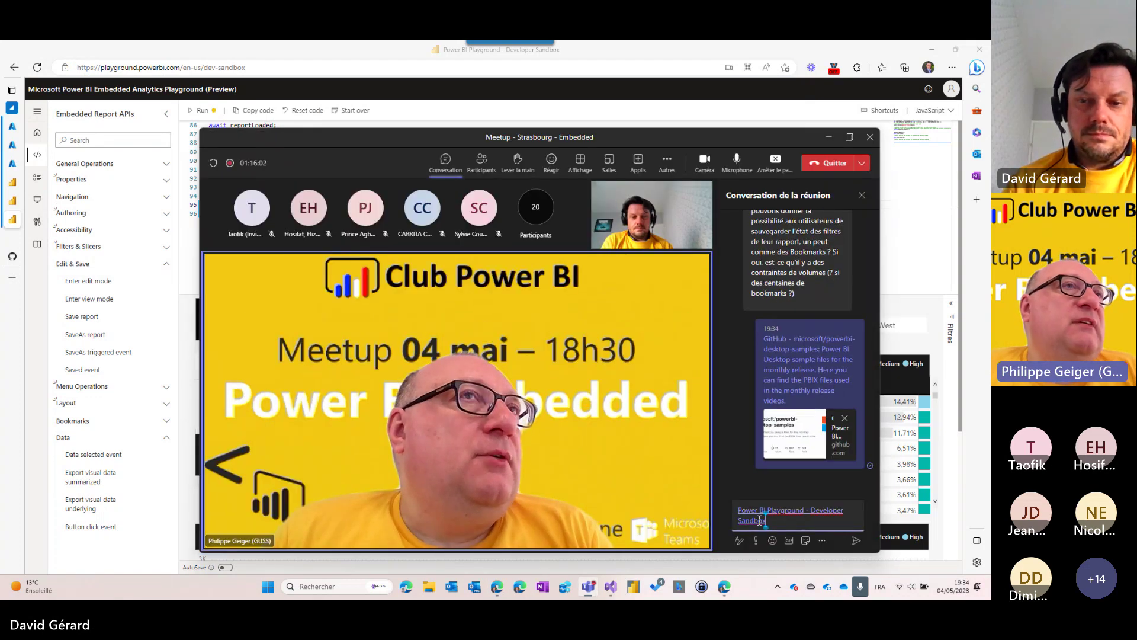
click(857, 540)
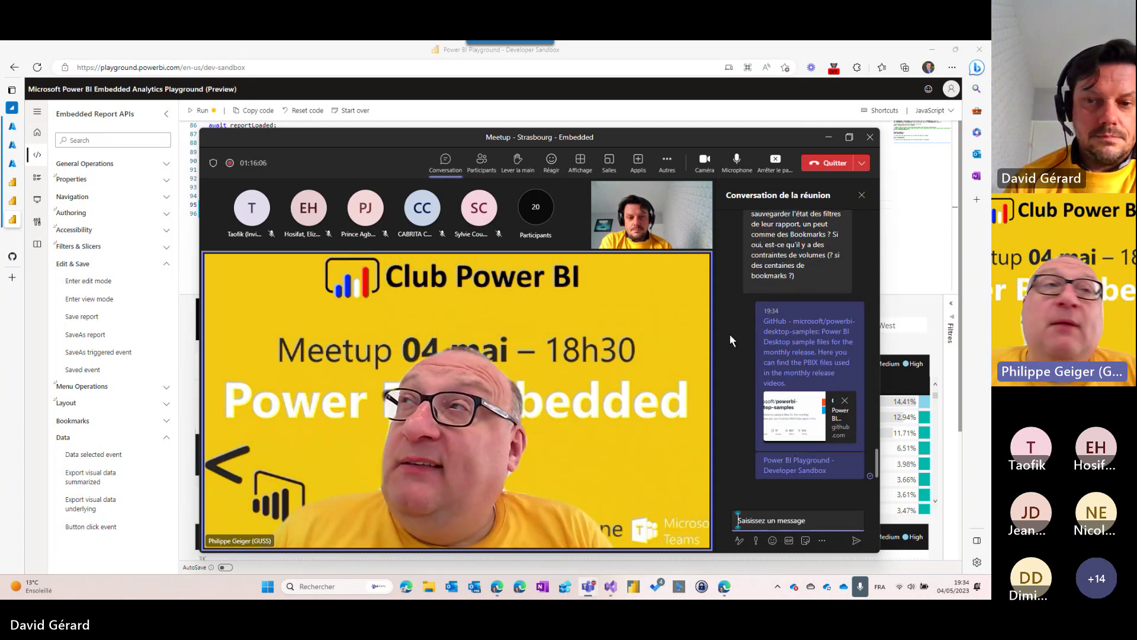
click(776, 161)
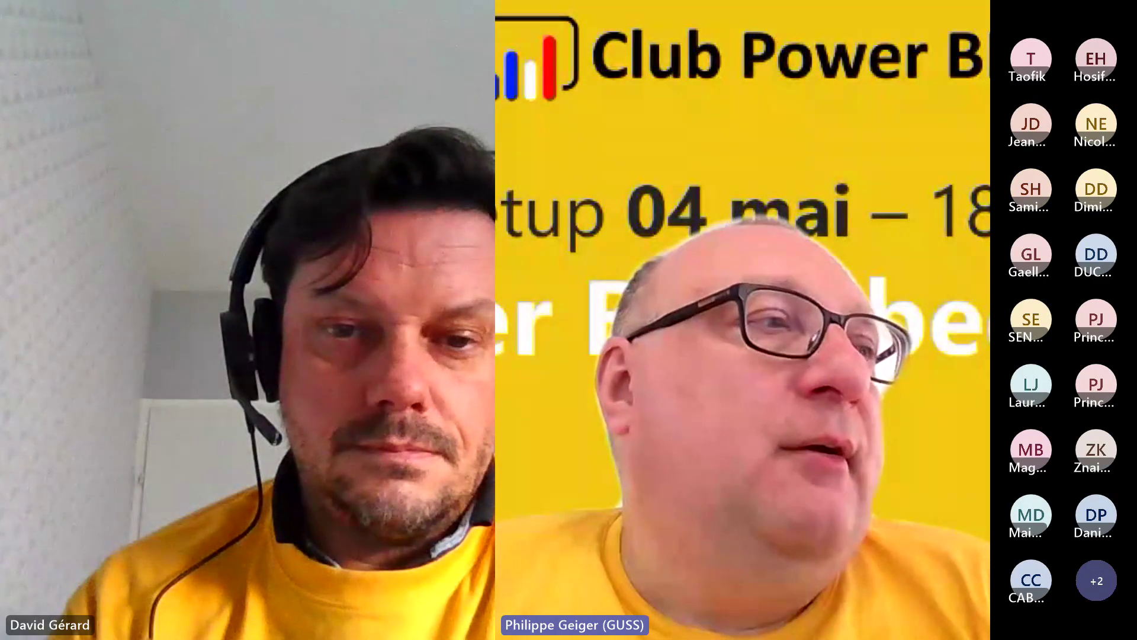
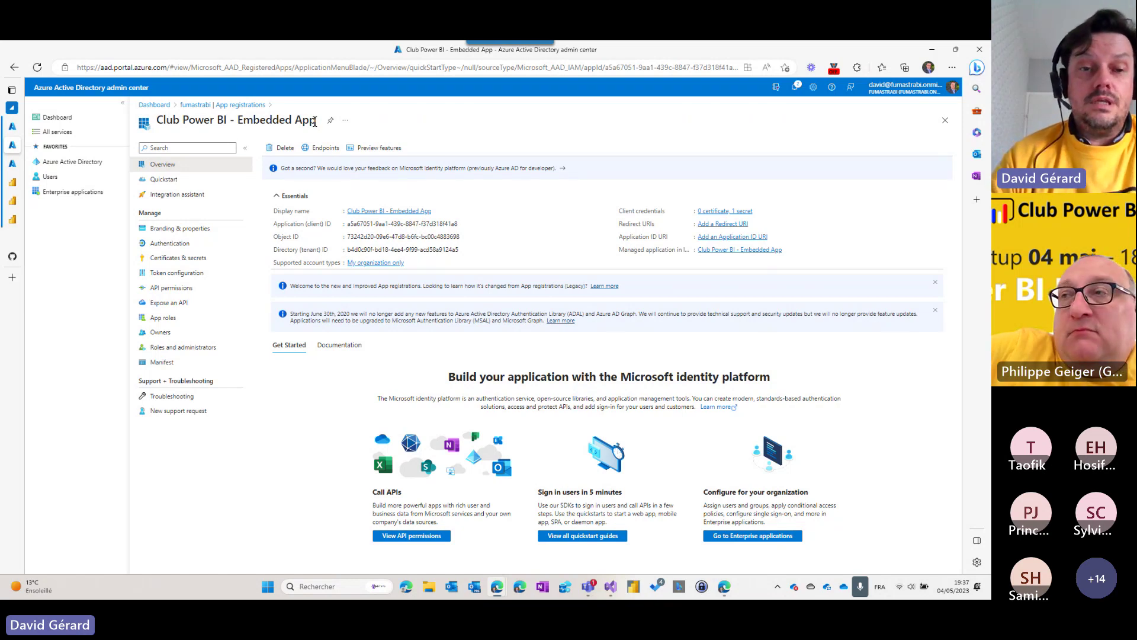
Step: Highlight the Club Power BI - Embedded App title in Azure, and expand Filters & Slicers in the Playground sandbox to view its operations
drag(314, 121, 155, 122)
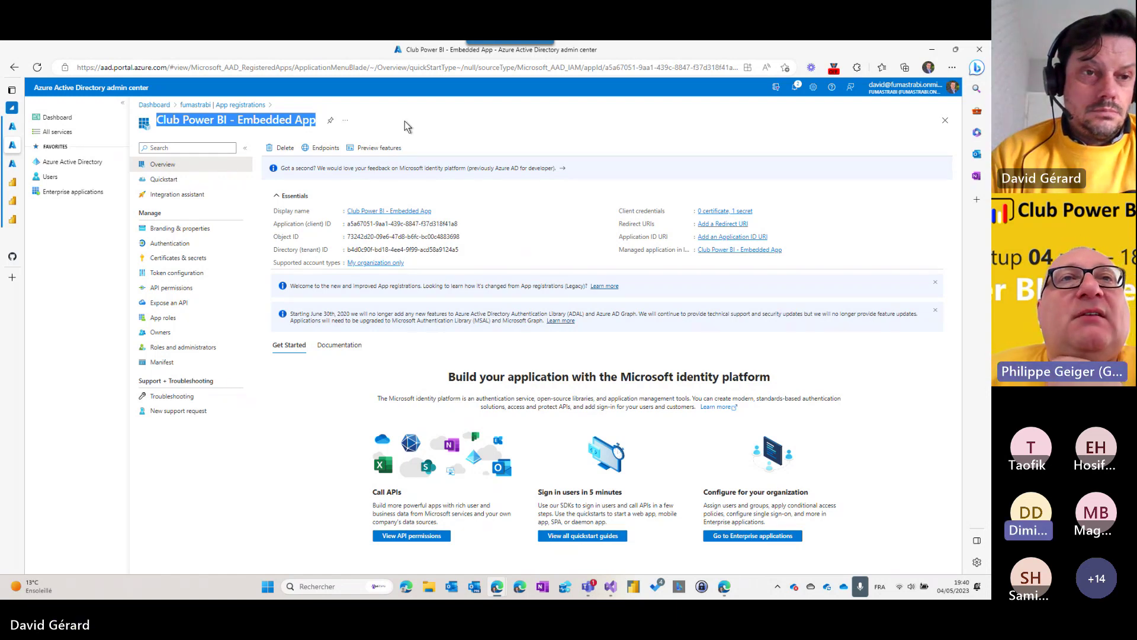
mouse_move(3, 200)
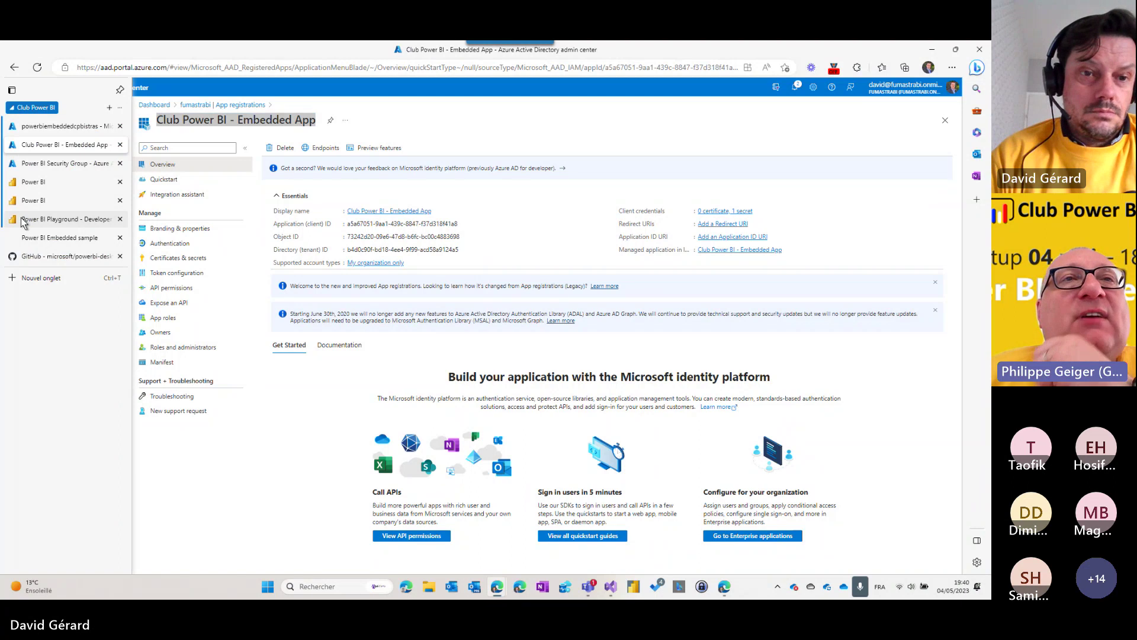
click(18, 220)
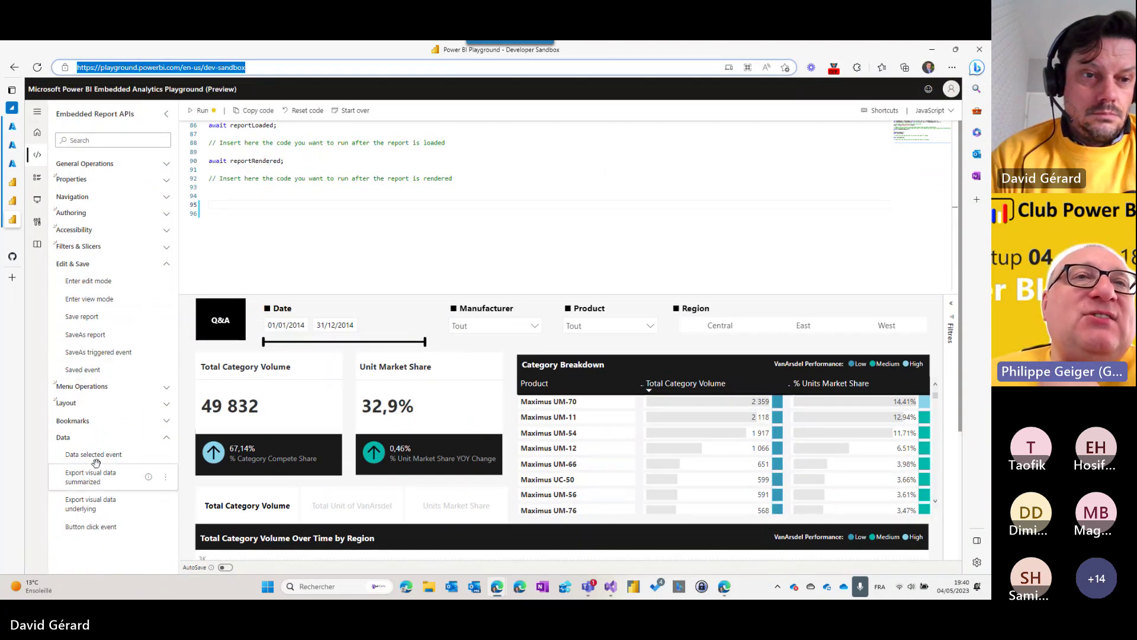
click(83, 247)
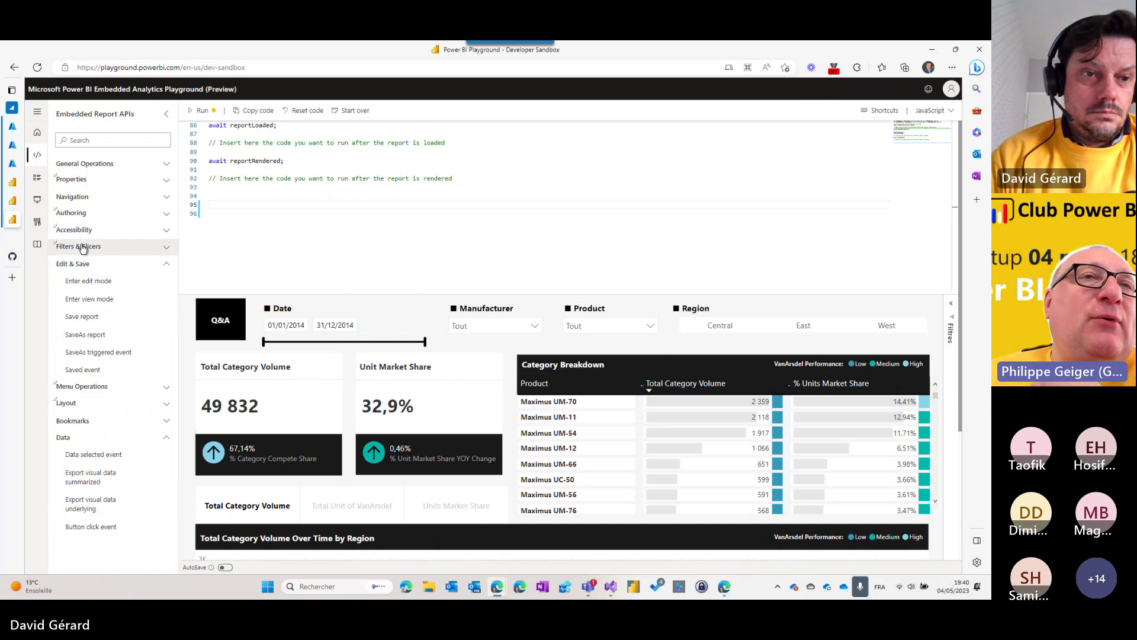
scroll(105, 424, down, 2)
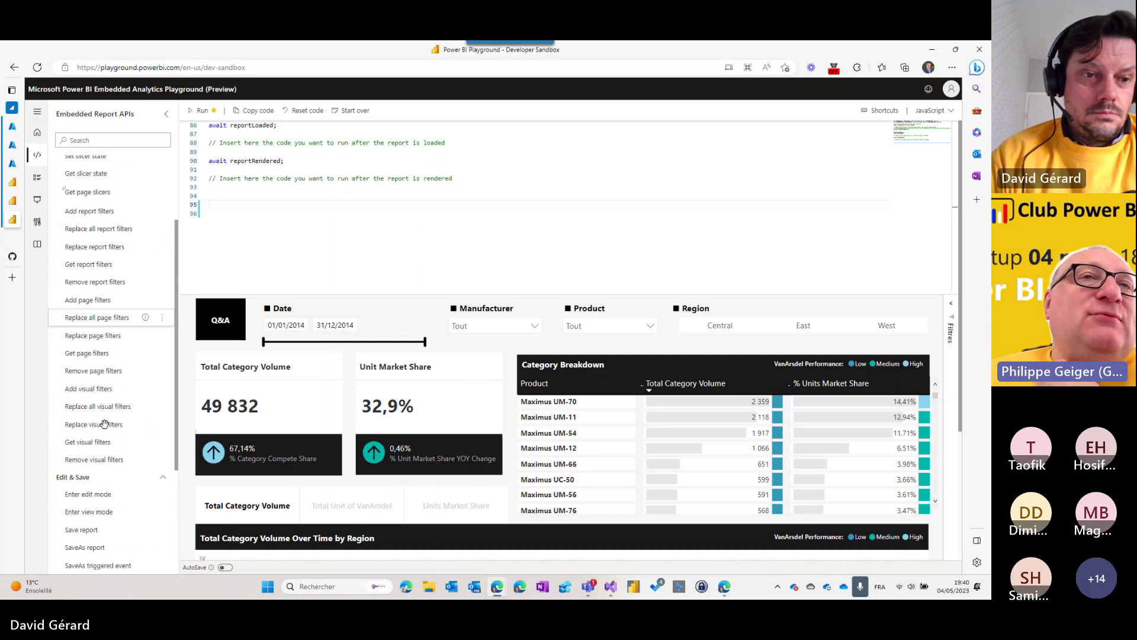
scroll(104, 424, up, 2)
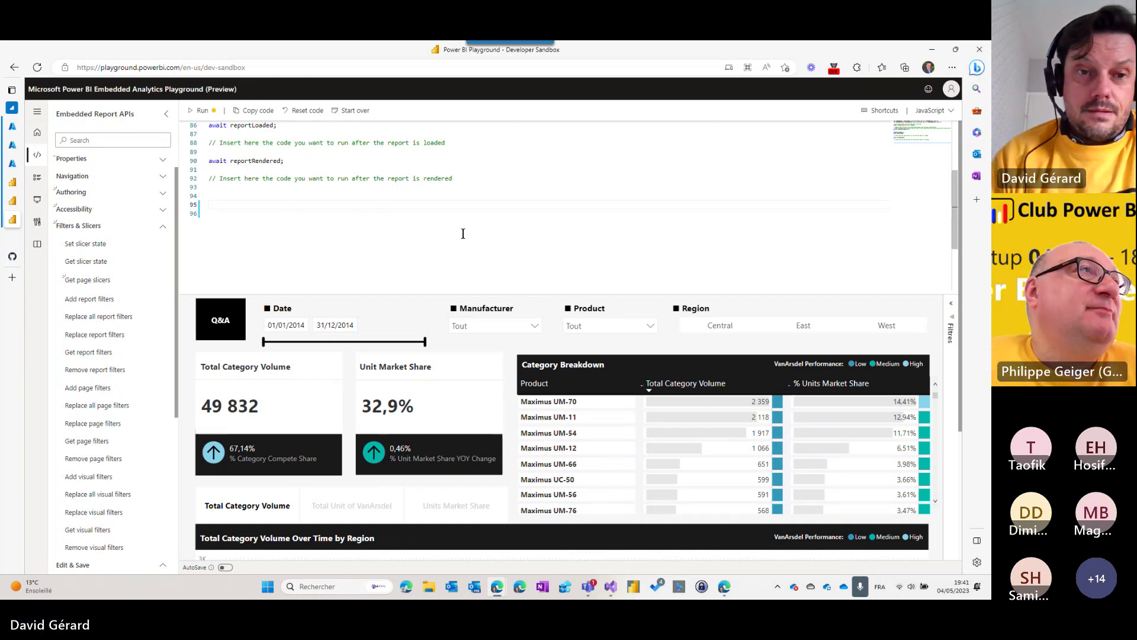
Step: Look through the Filters & Slicers, Edit & Save and Data operations, and collapse Filters & Slicers
click(347, 215)
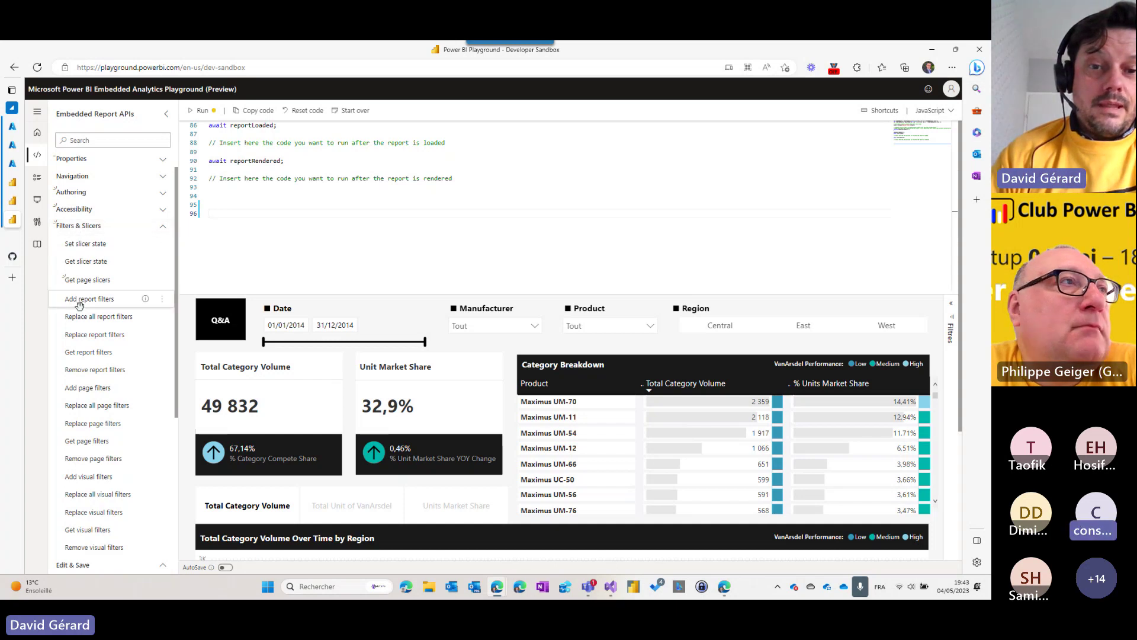
scroll(394, 252, down, 5)
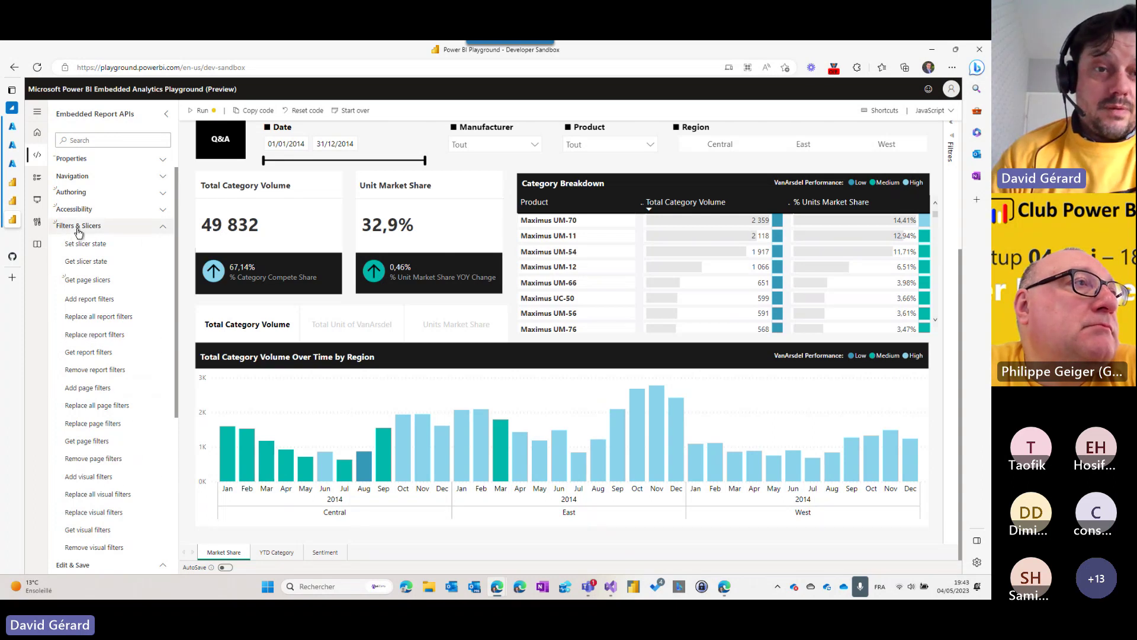
scroll(83, 378, down, 5)
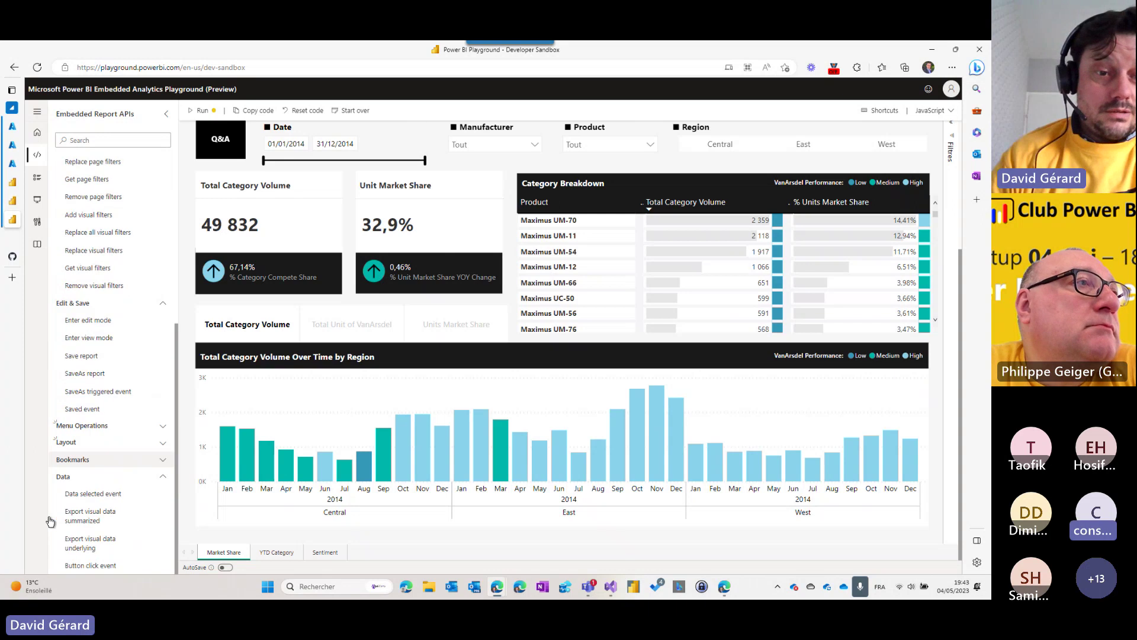
scroll(95, 379, up, 5)
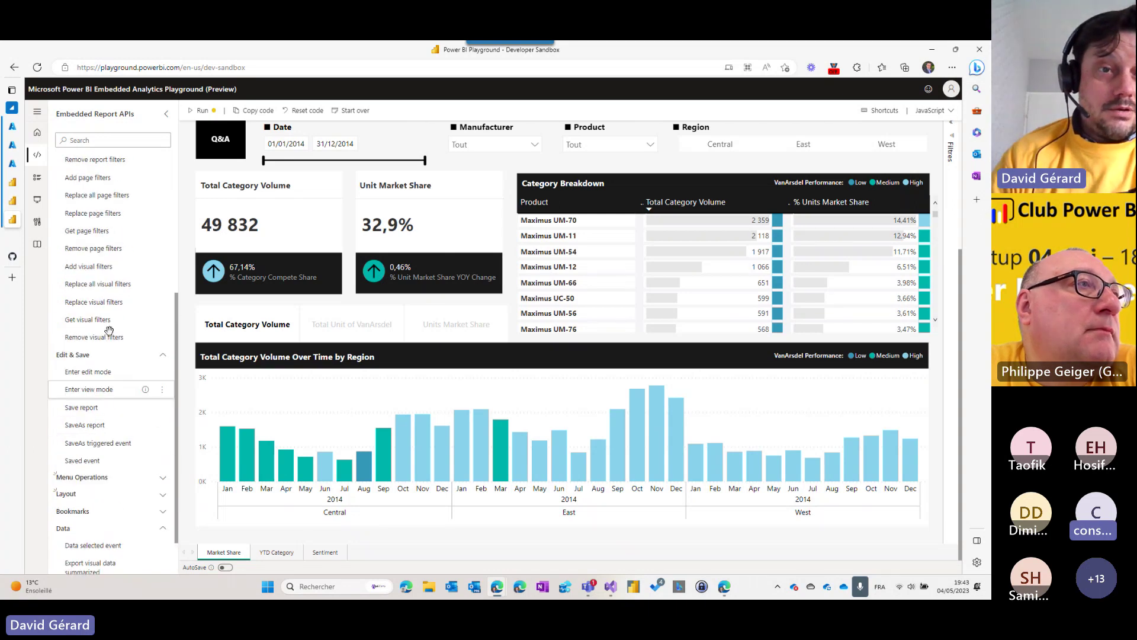
scroll(109, 329, up, 1)
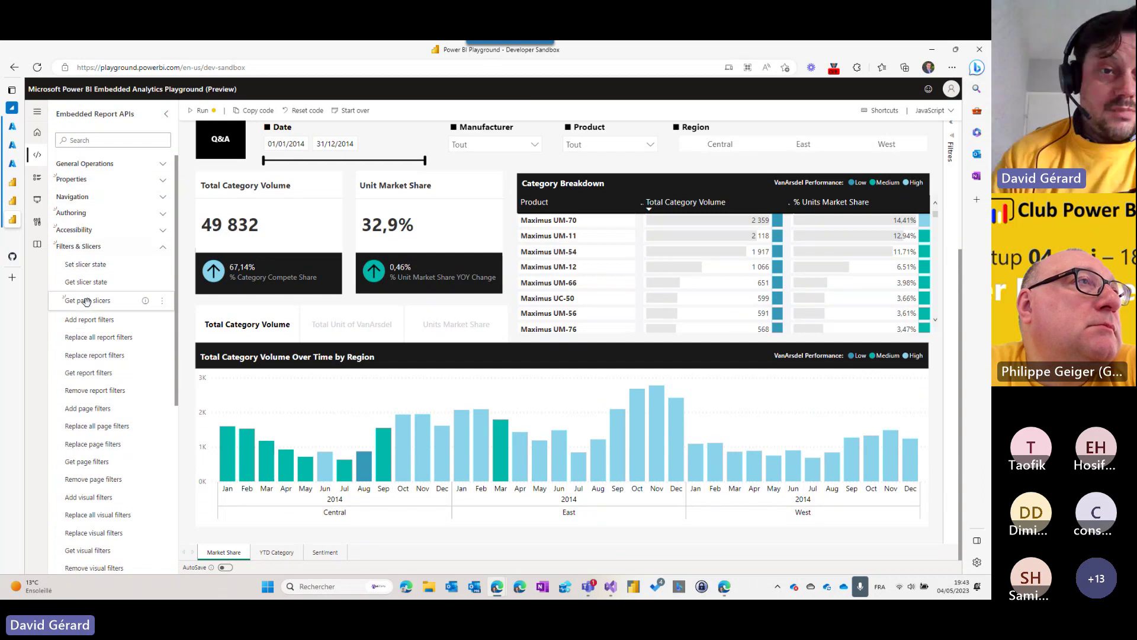
click(95, 247)
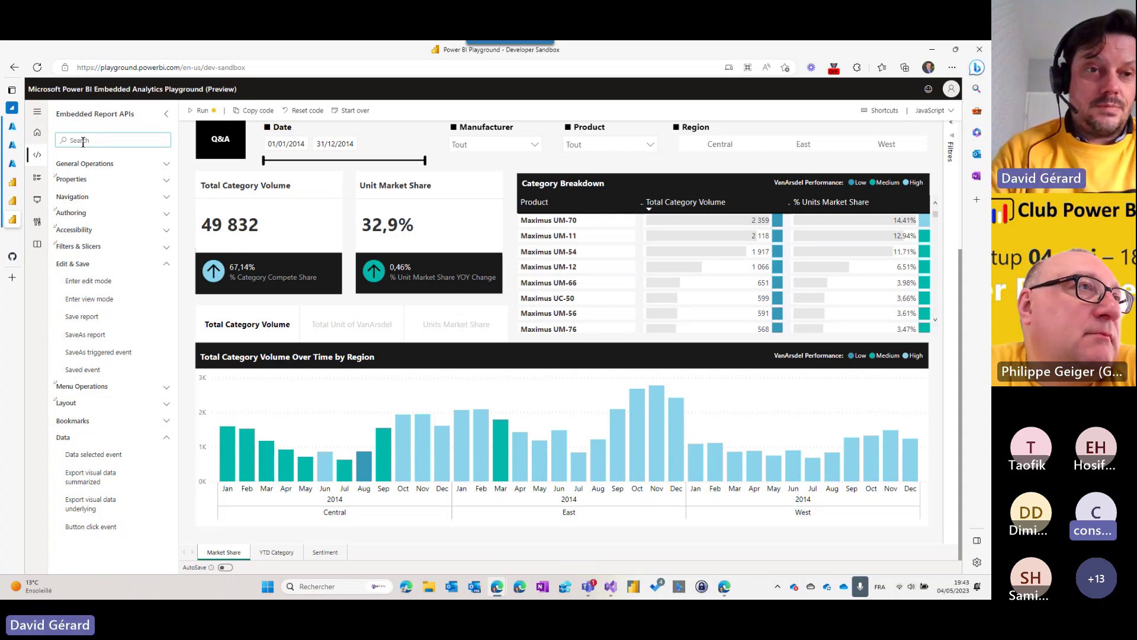
Step: Search the embedded report APIs for "pag" and review the page-related operations
text(pag)
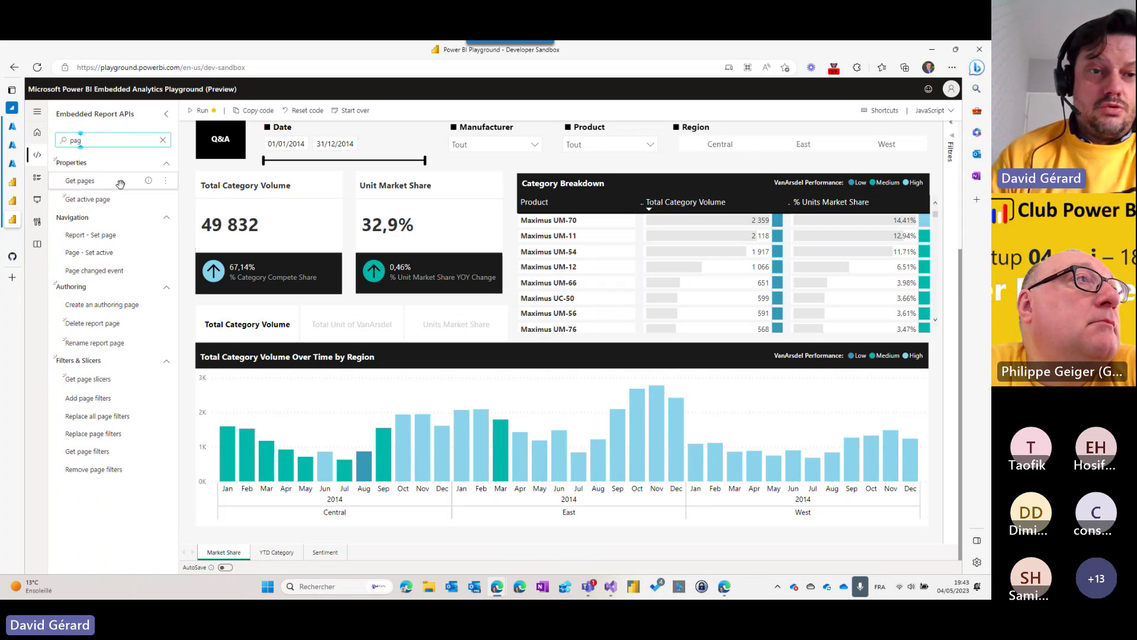
click(76, 181)
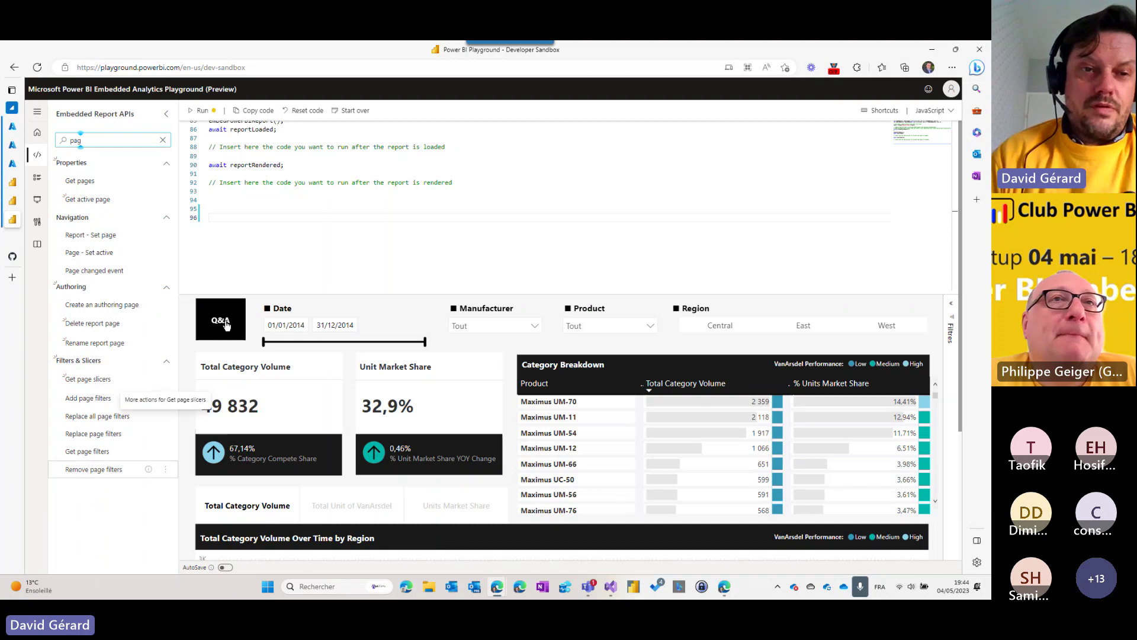
click(226, 219)
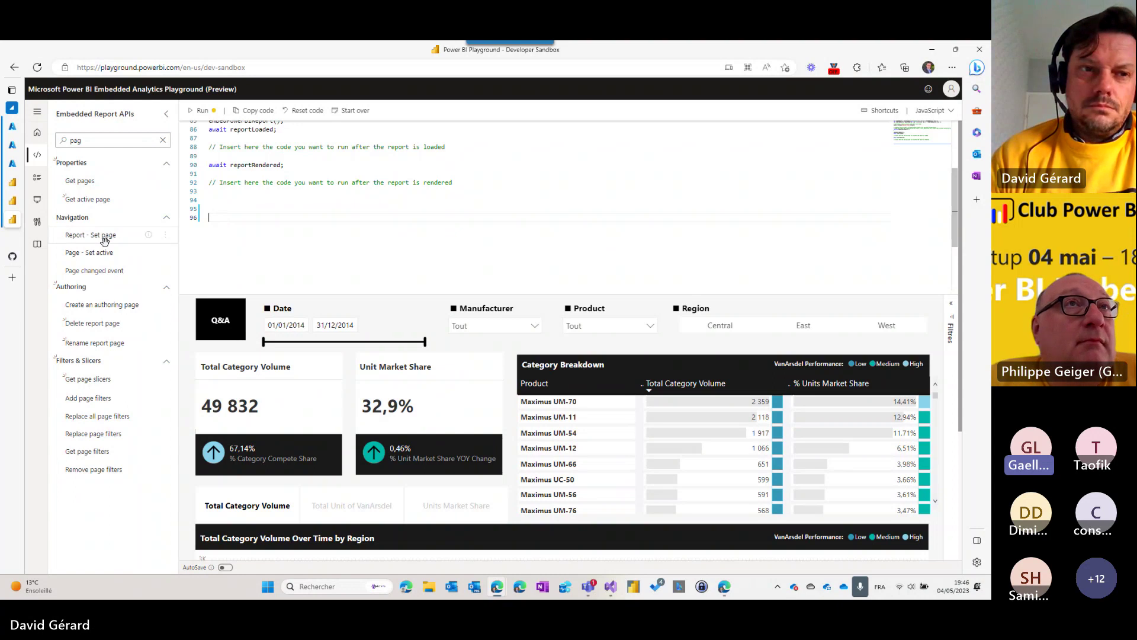
mouse_move(24, 160)
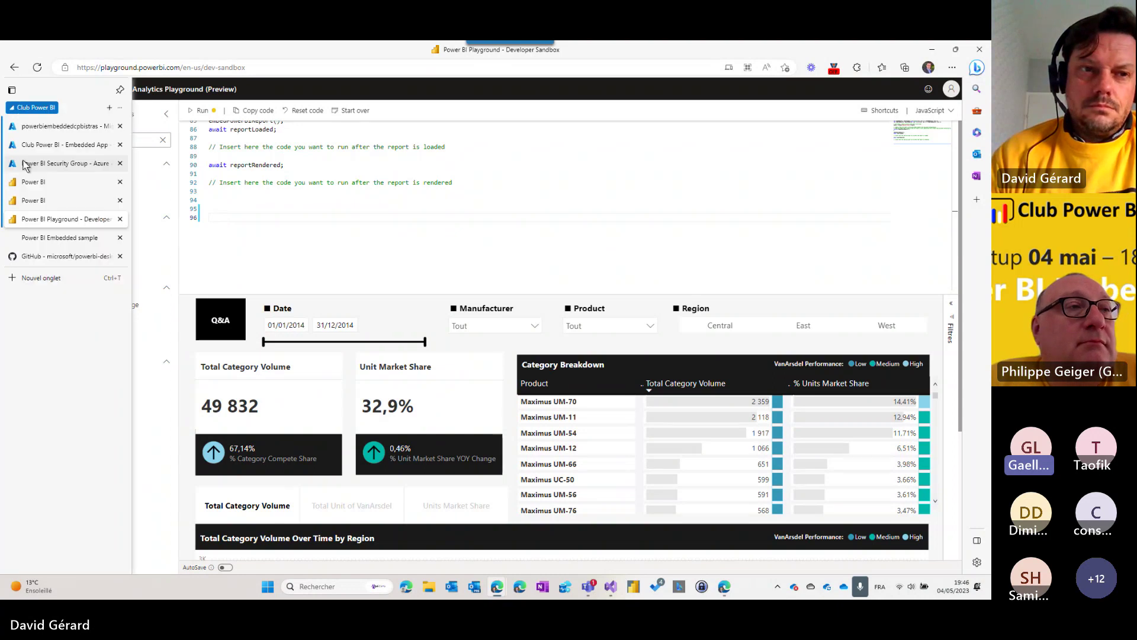
Step: View the powerbiembeddedcpbistras resize options in Azure, and examine the accumulated cost analysis of the powerBI-embedded_rg resource group
click(30, 128)
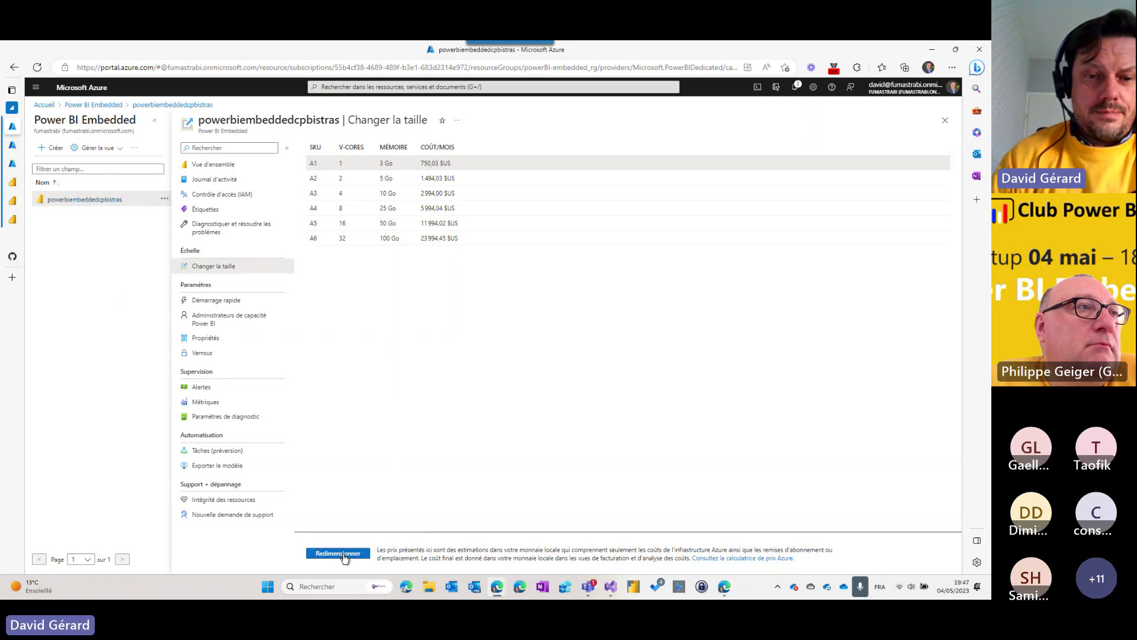
click(945, 120)
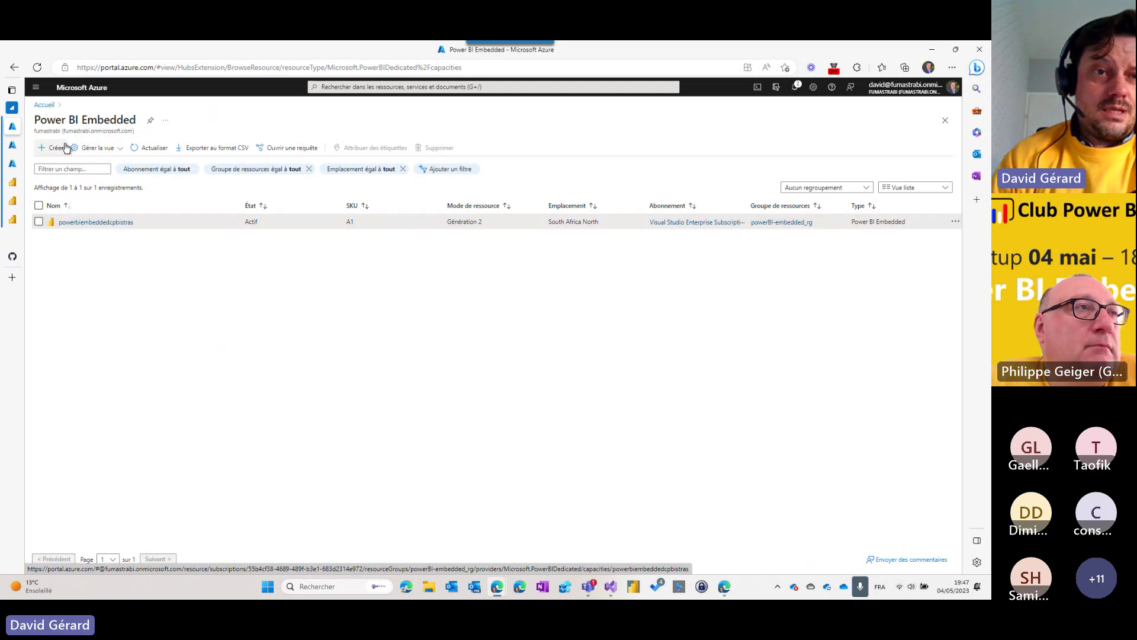
click(43, 105)
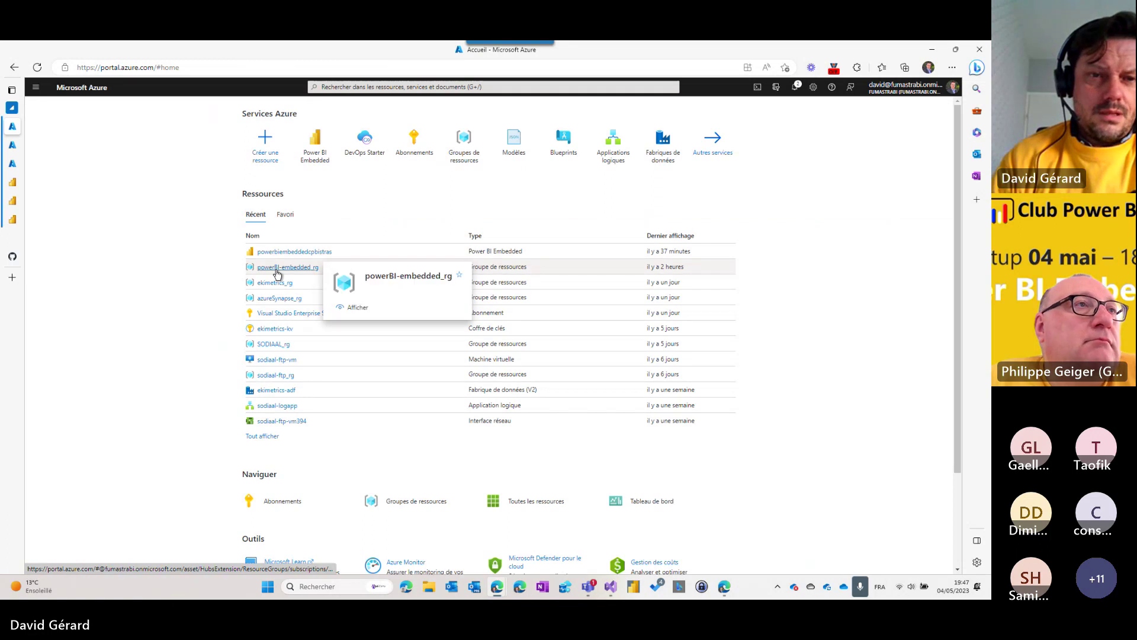
click(276, 271)
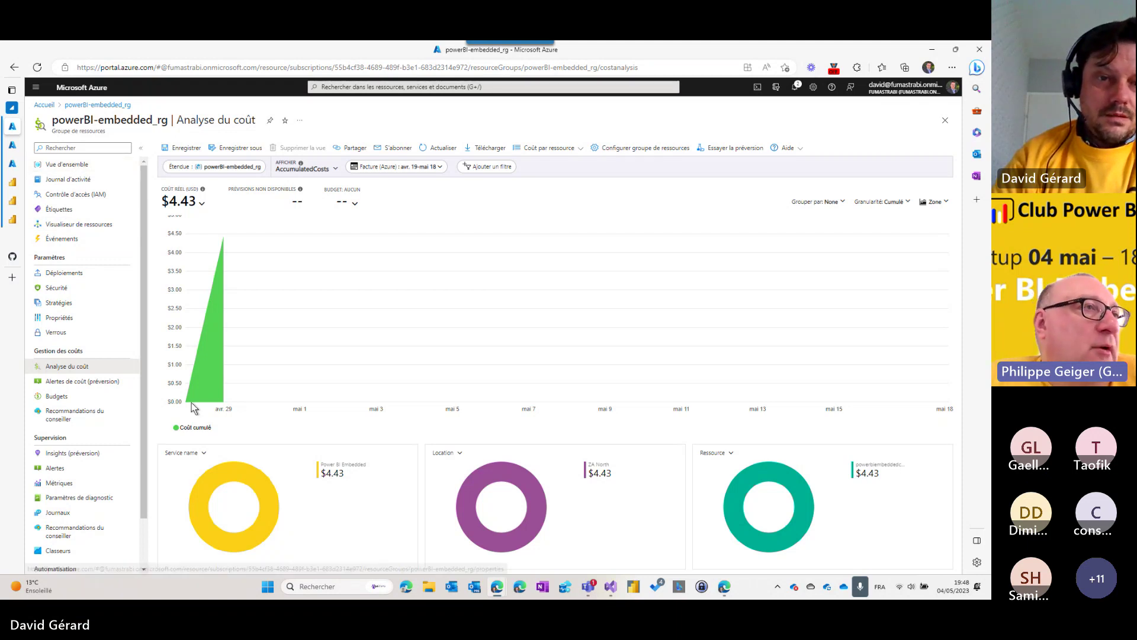
mouse_move(190, 395)
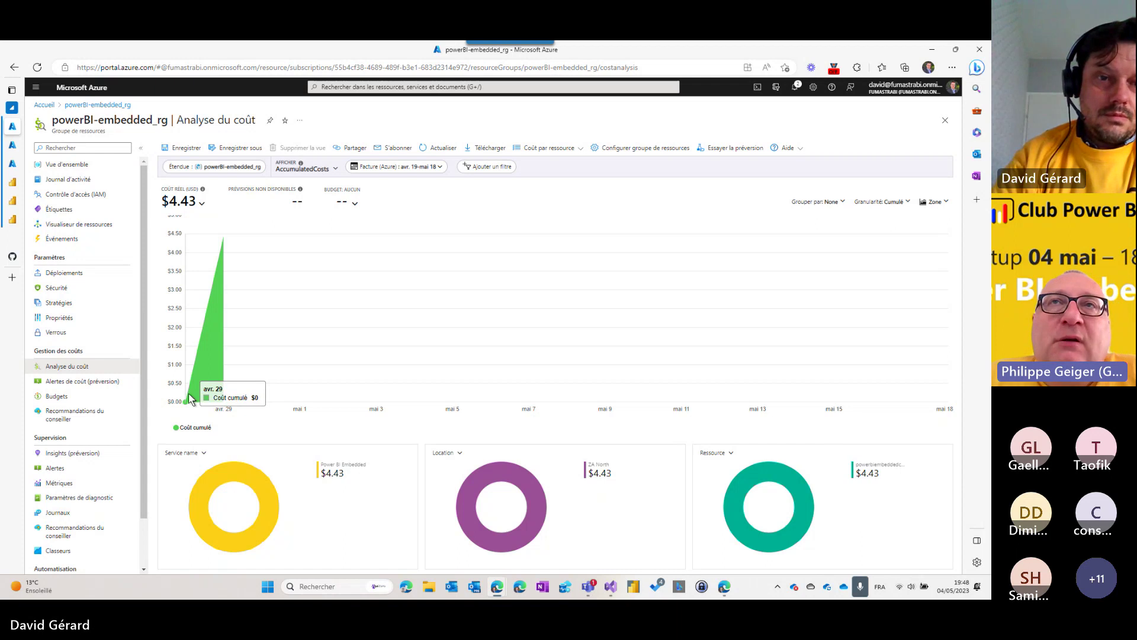
mouse_move(225, 403)
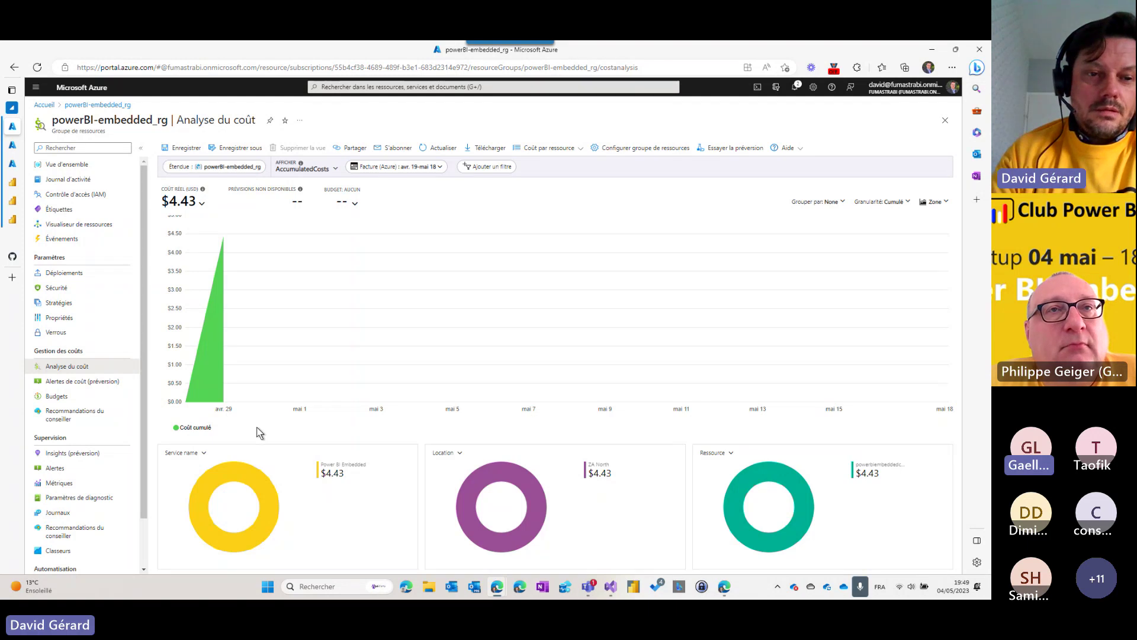
mouse_move(211, 331)
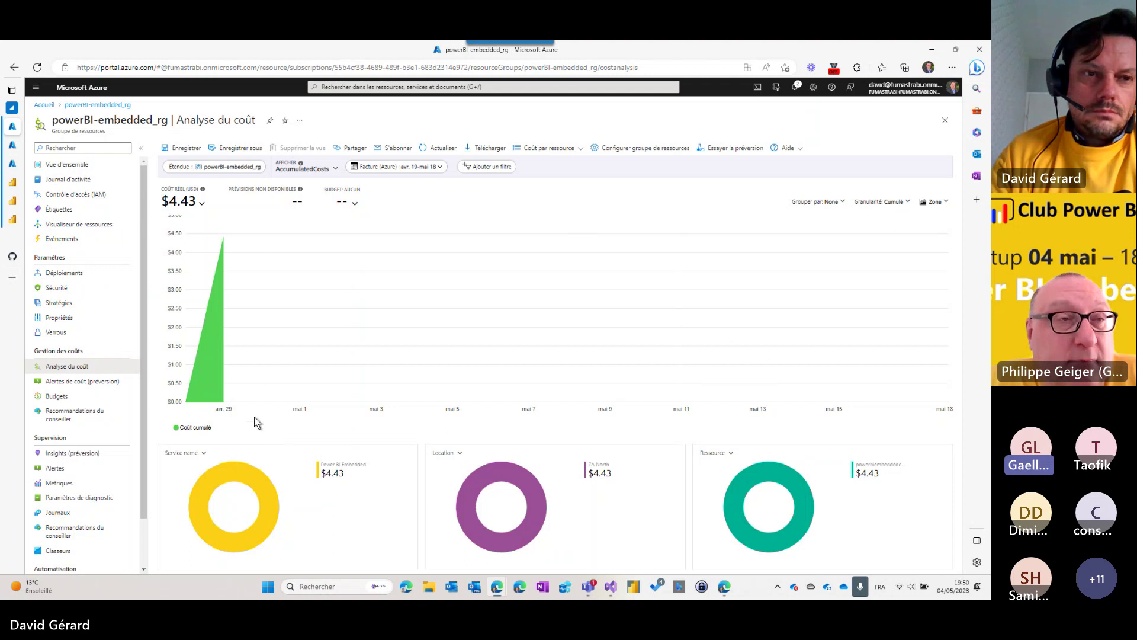
Step: View the Power BI Security Group members in Azure Active Directory, and open the API permissions of Club Power BI - Embedded App
mouse_move(9, 296)
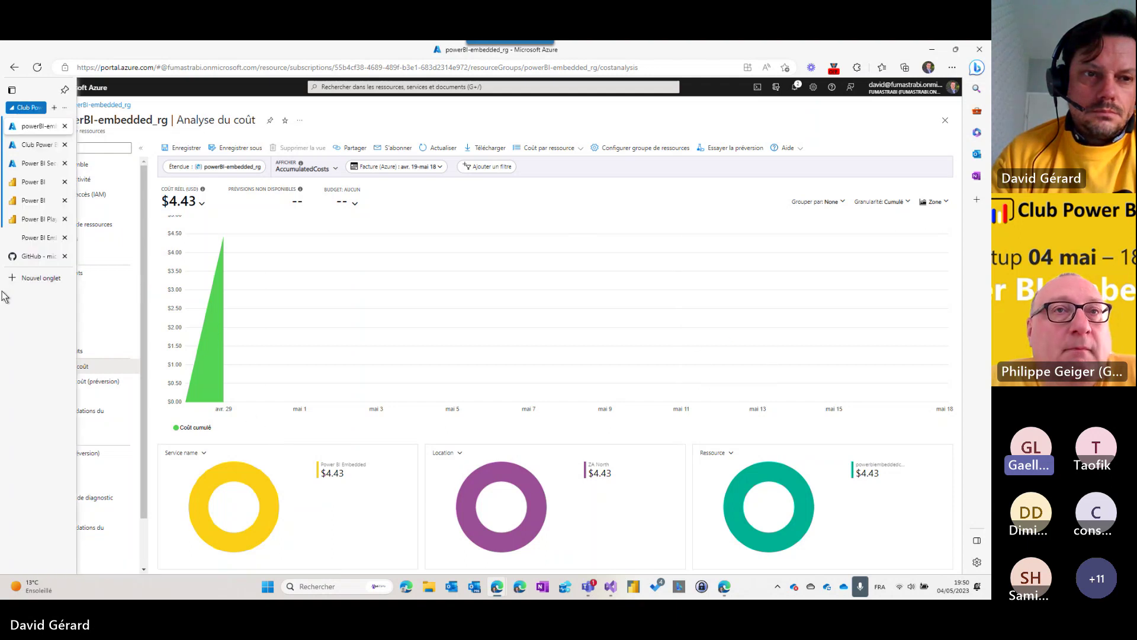
click(43, 168)
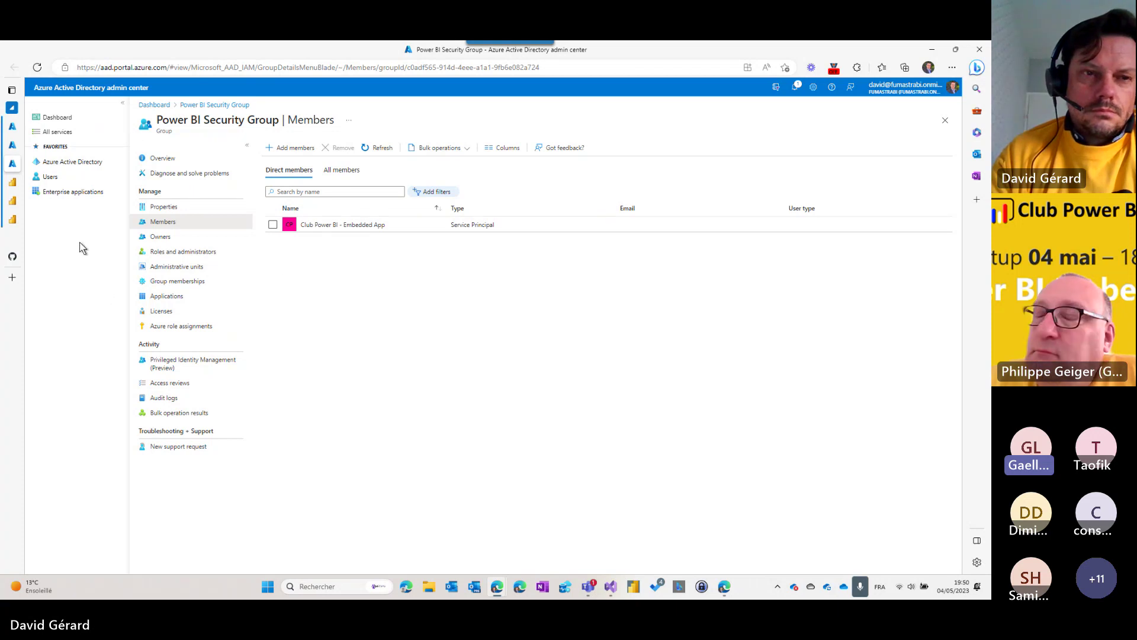
mouse_move(15, 147)
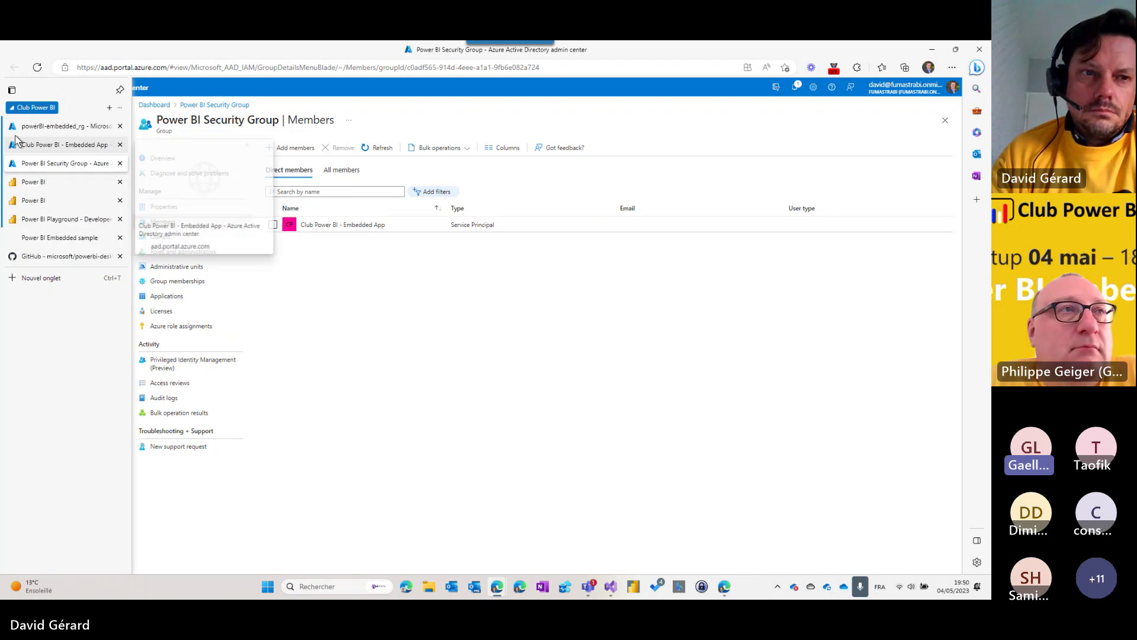
click(16, 128)
click(18, 145)
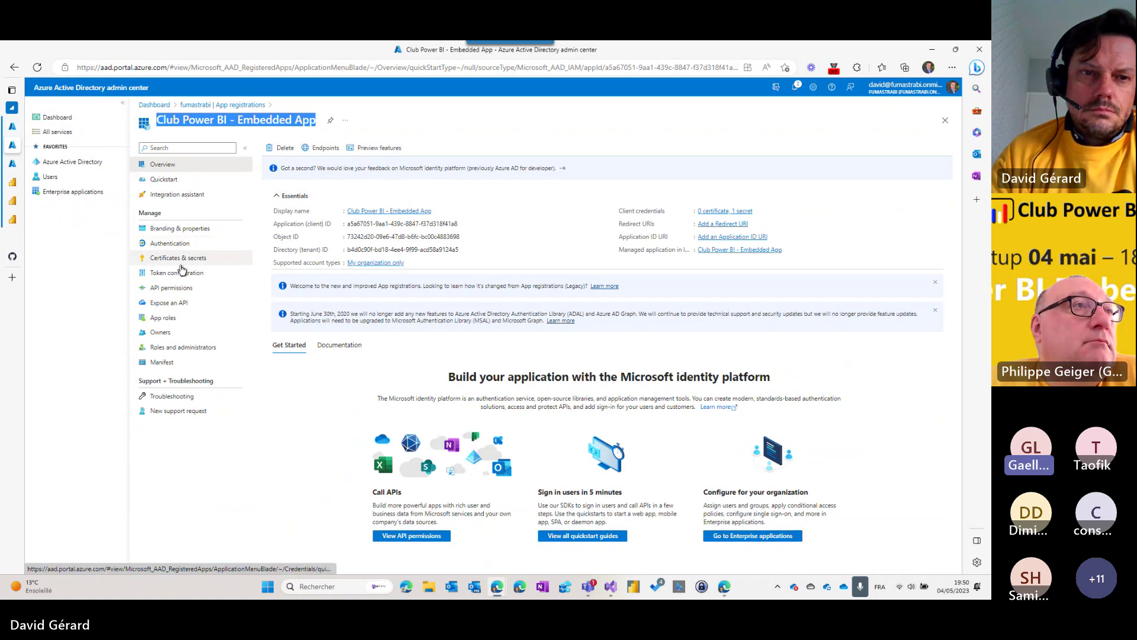
click(178, 288)
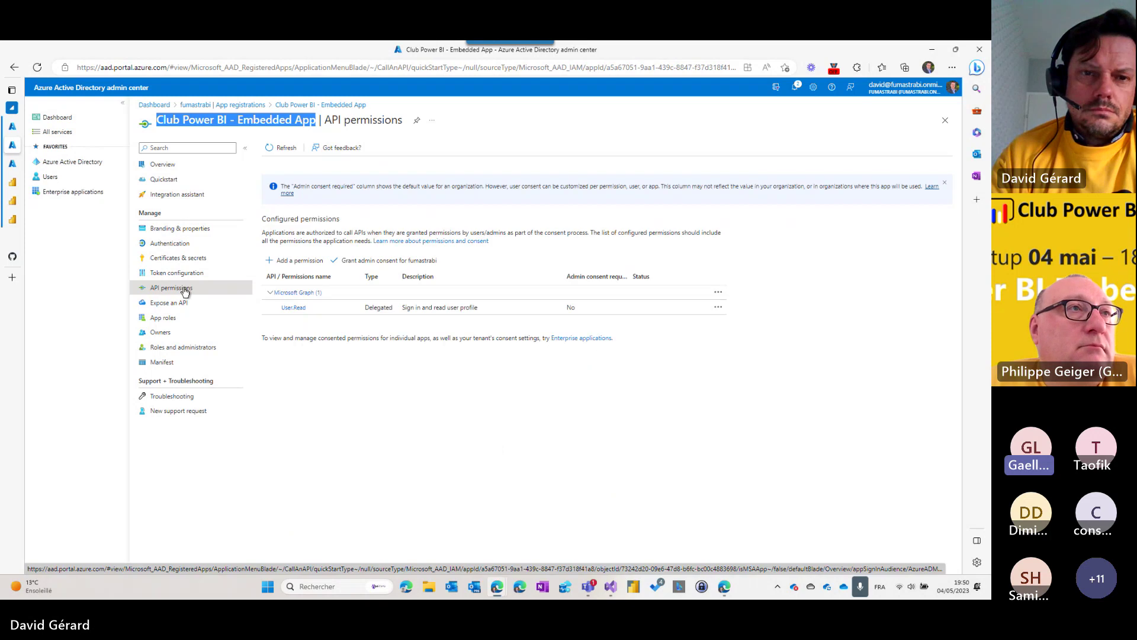
Step: Look at the Microsoft APIs offered for a new permission, and review the app's overview and configured permissions
click(294, 260)
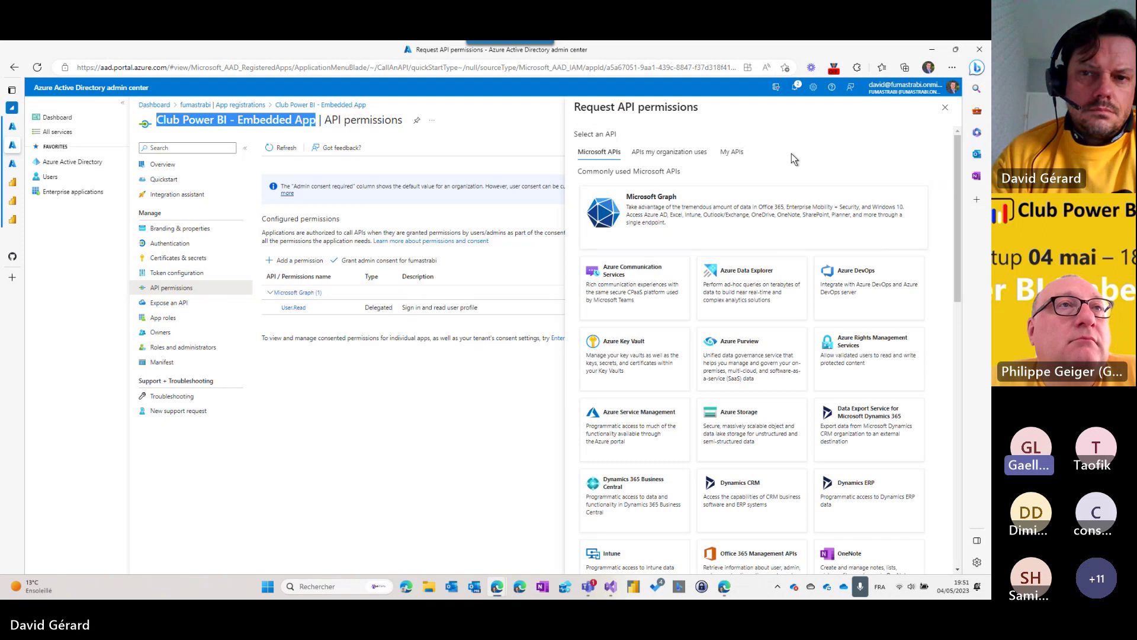
click(944, 109)
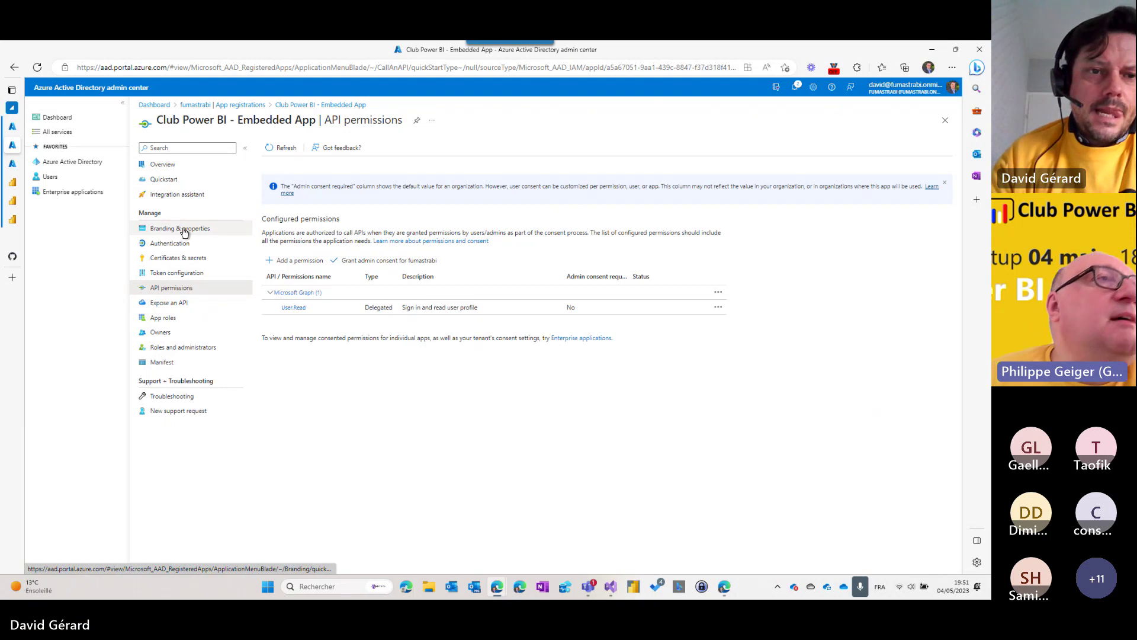
click(158, 168)
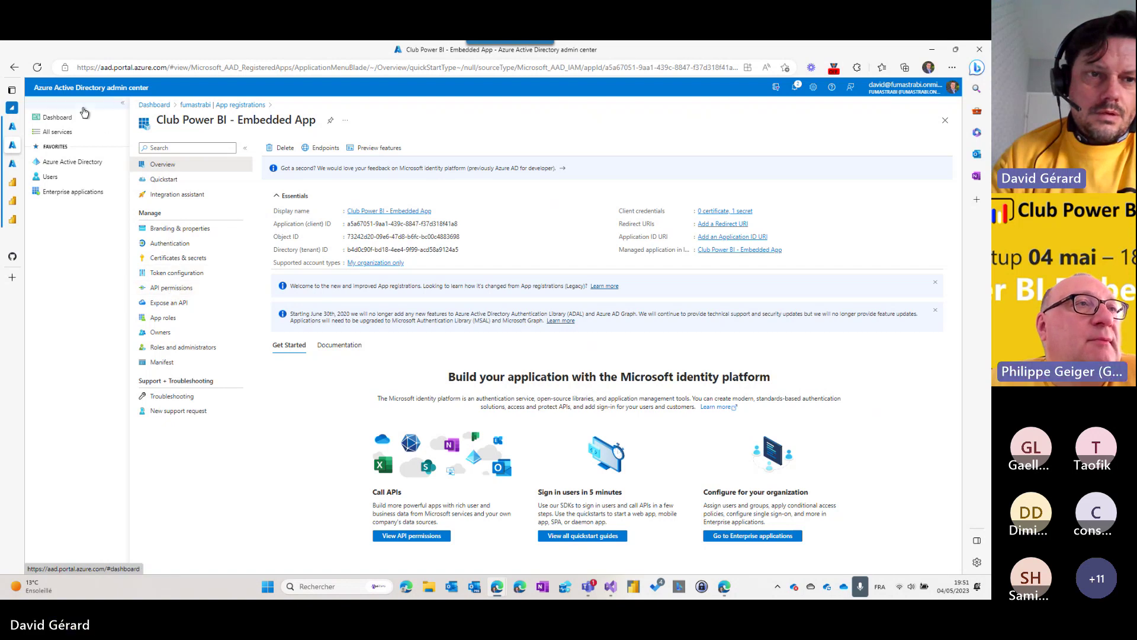
click(173, 289)
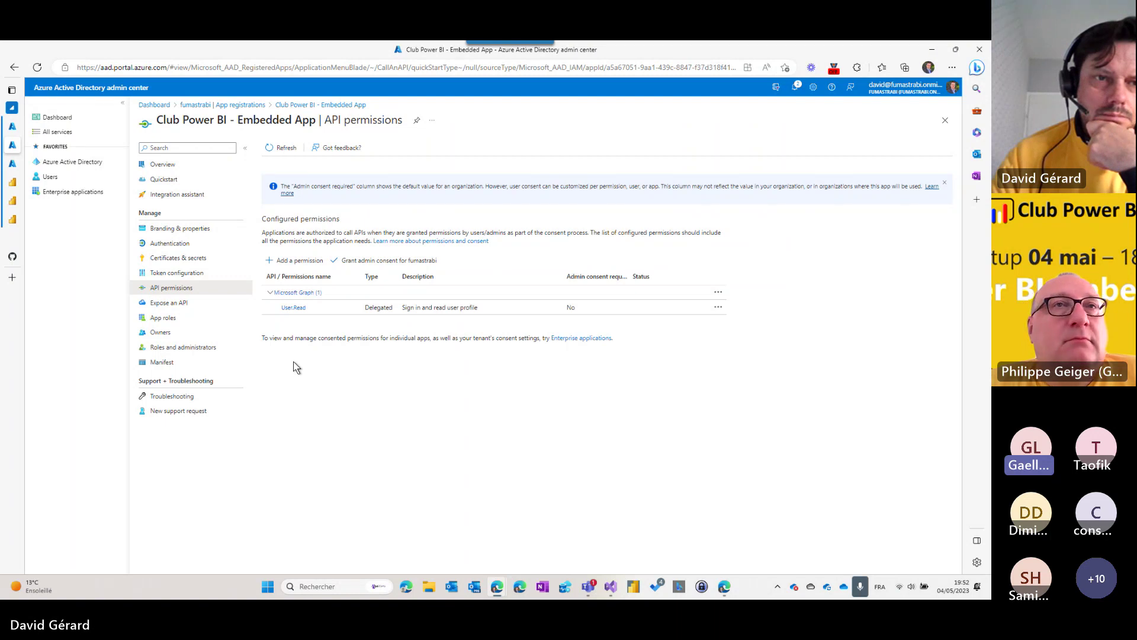
Step: Check the admin API tenant setting in the Power BI admin portal, and return to the embedded app's API permissions
click(14, 205)
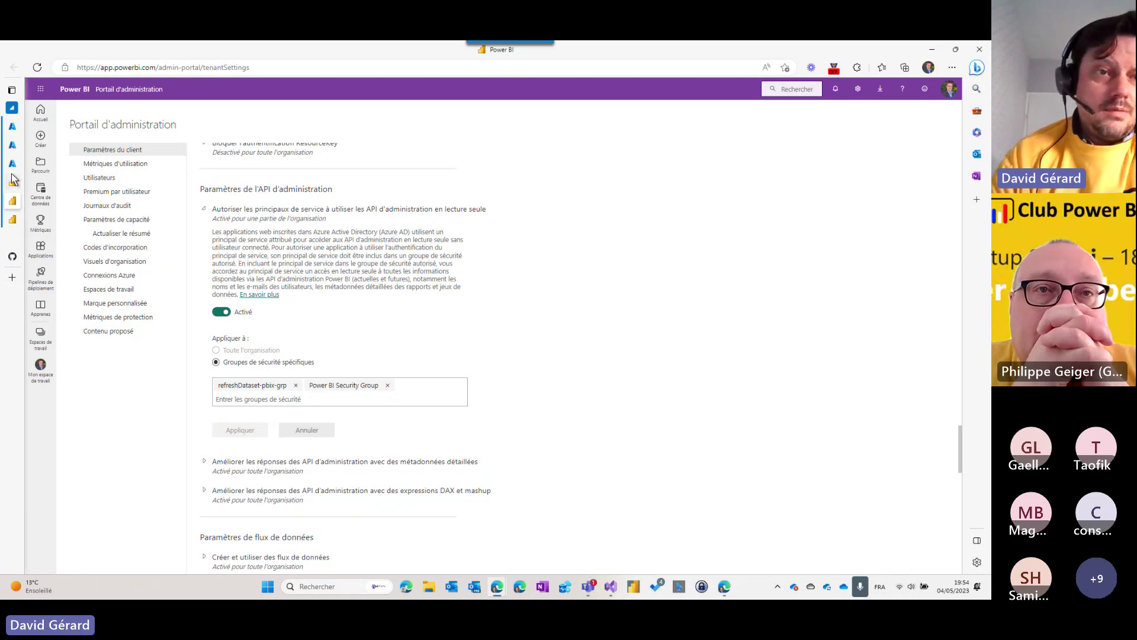
click(14, 146)
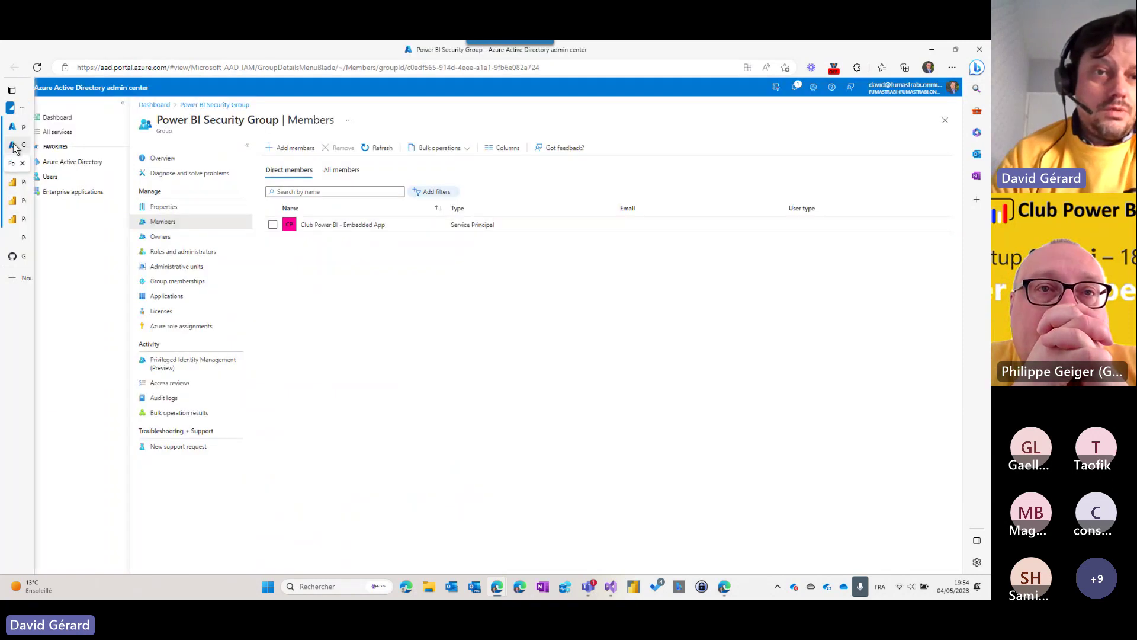
click(12, 145)
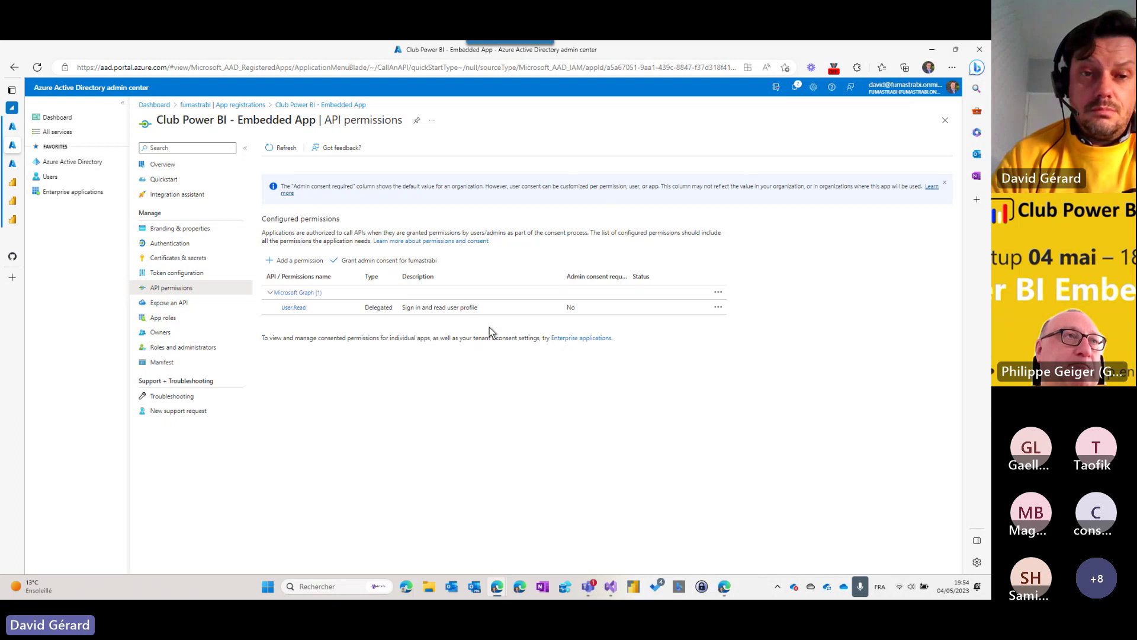
Step: Add the Power BI Service application permission Tenant.ReadWrite.All to the embedded app and grant admin consent for fumastrabi
click(289, 261)
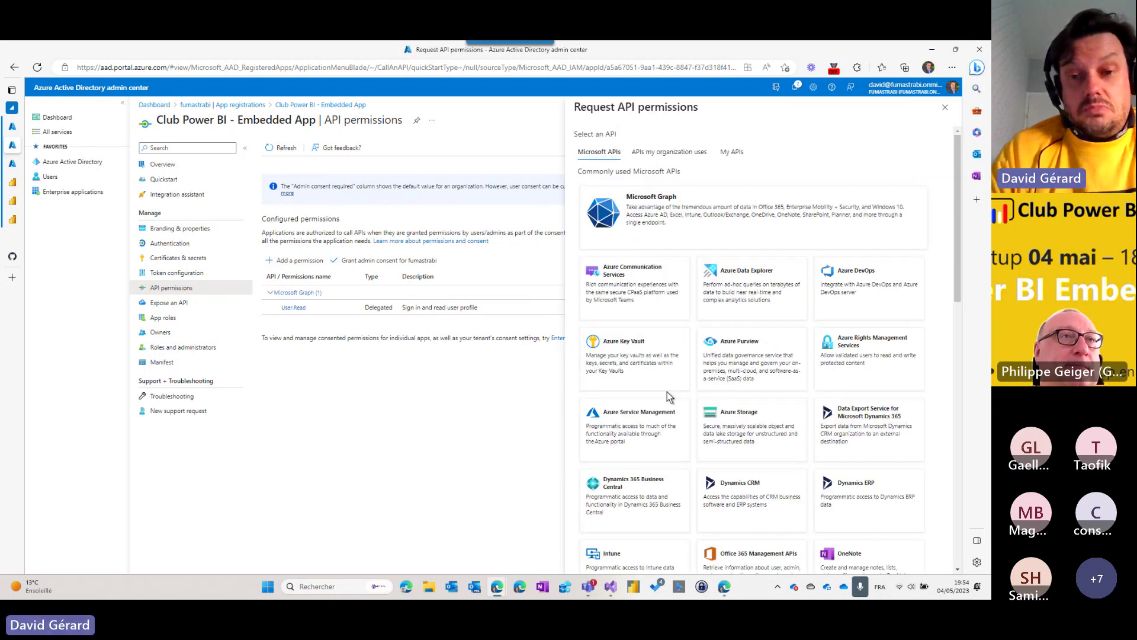
scroll(639, 401, down, 9)
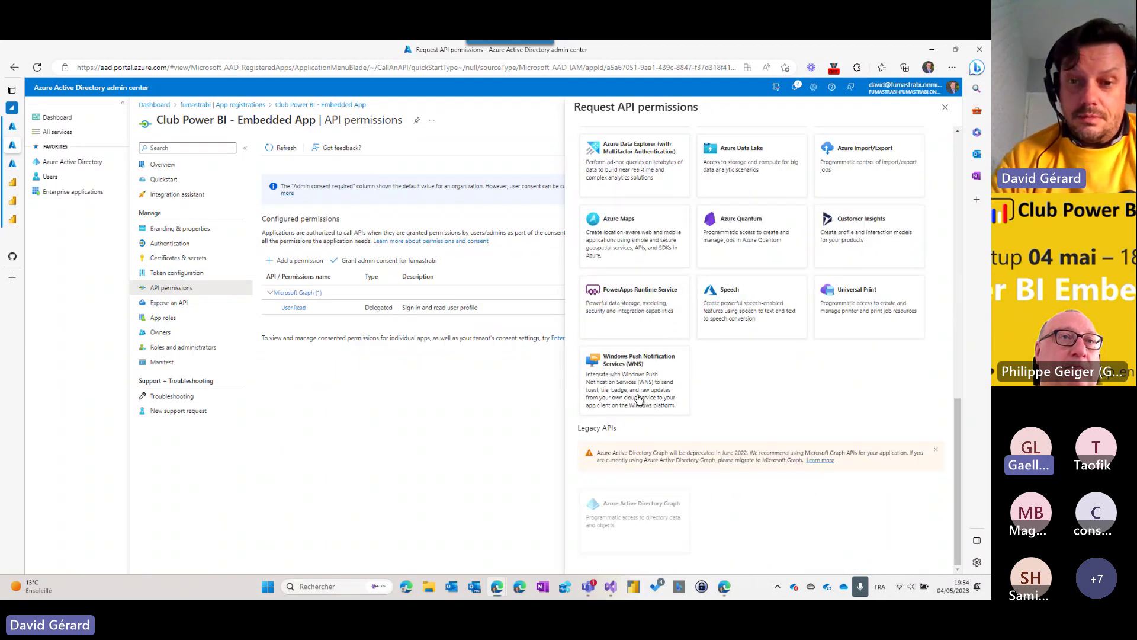
scroll(639, 401, up, 4)
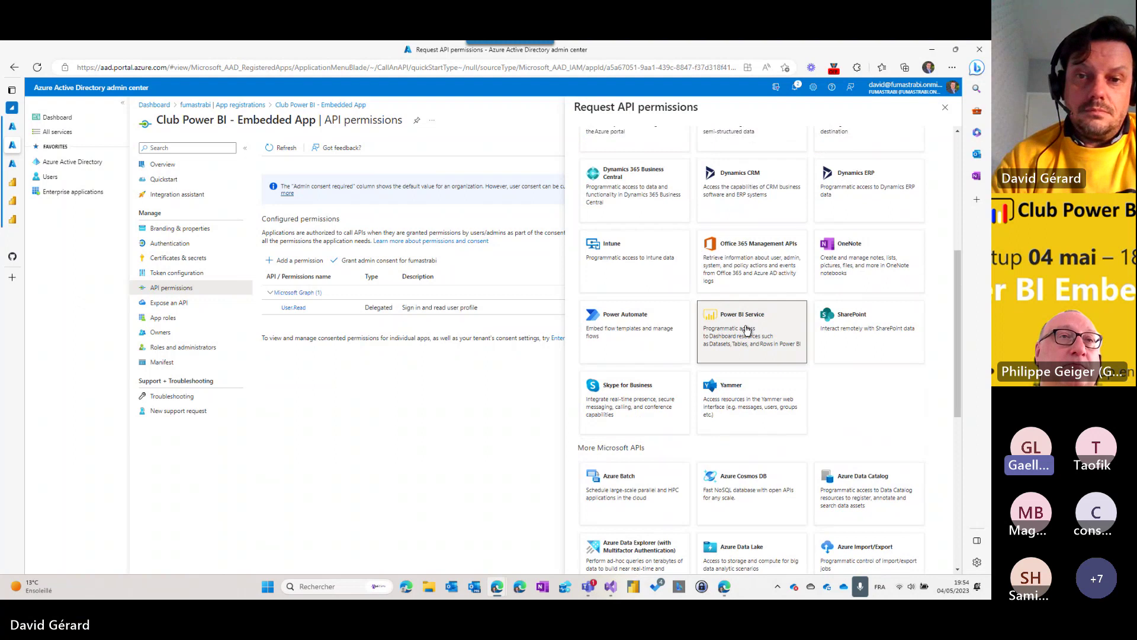
click(747, 331)
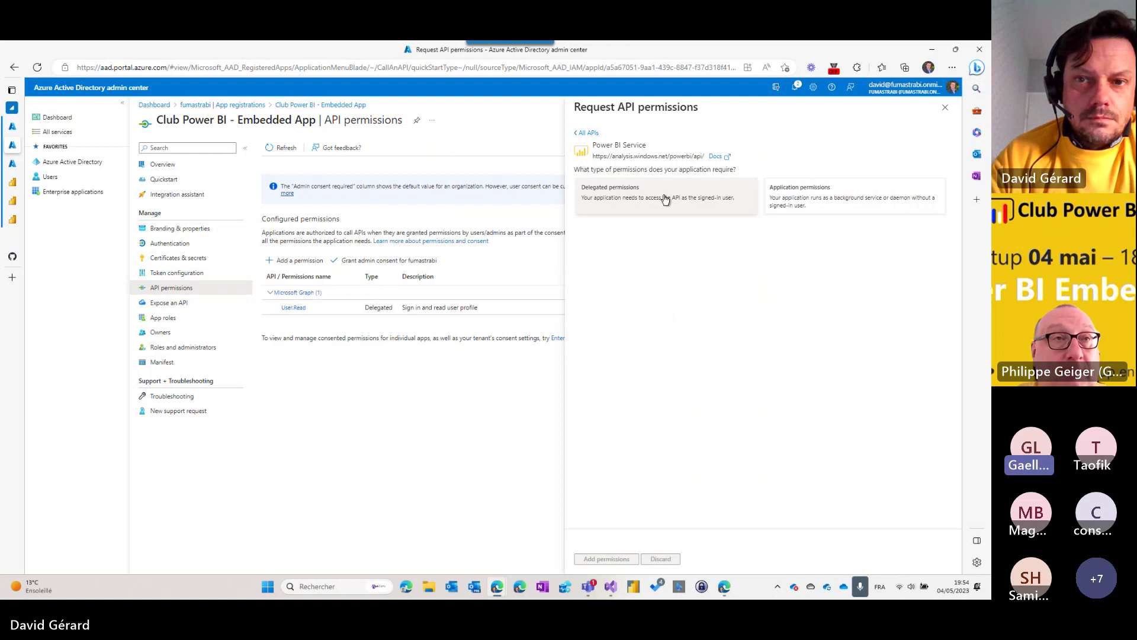
click(849, 191)
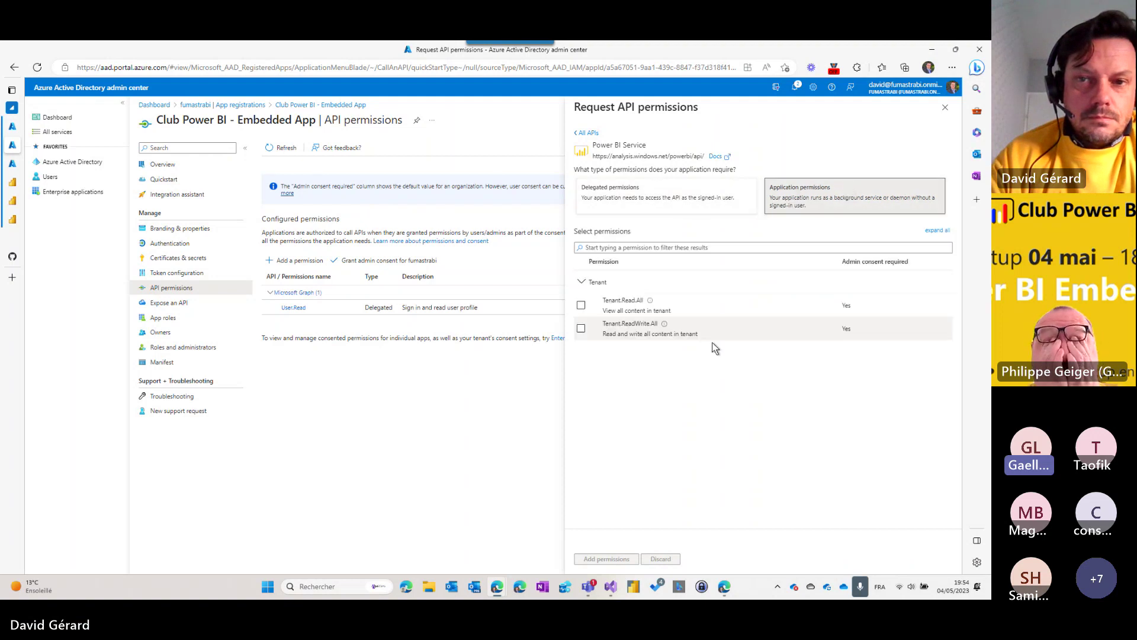
click(581, 328)
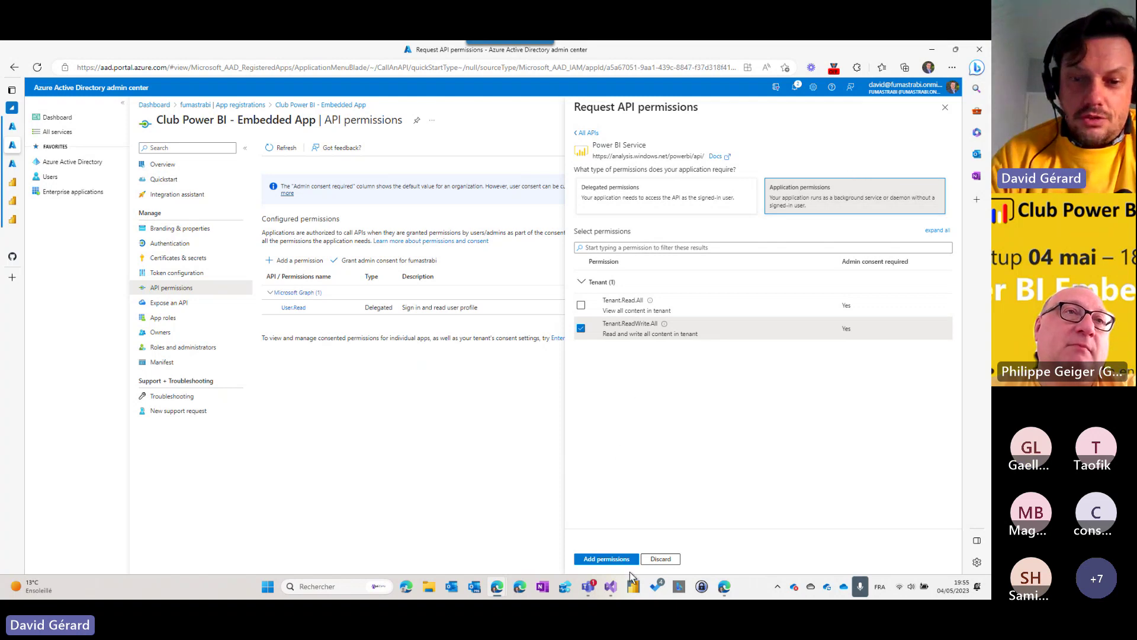
click(616, 561)
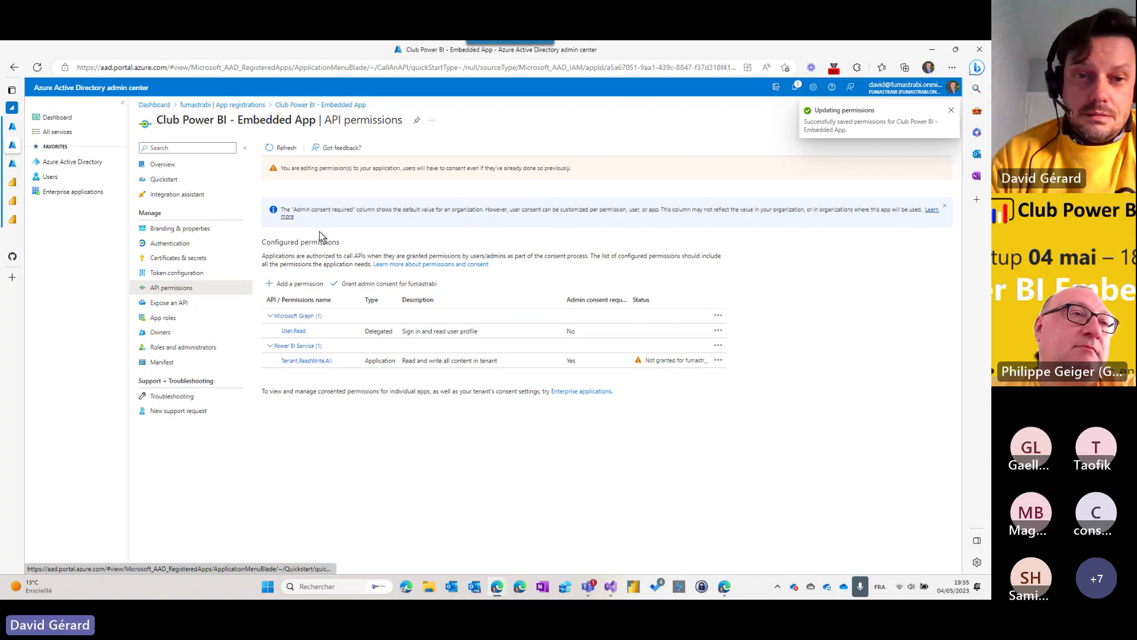
click(374, 285)
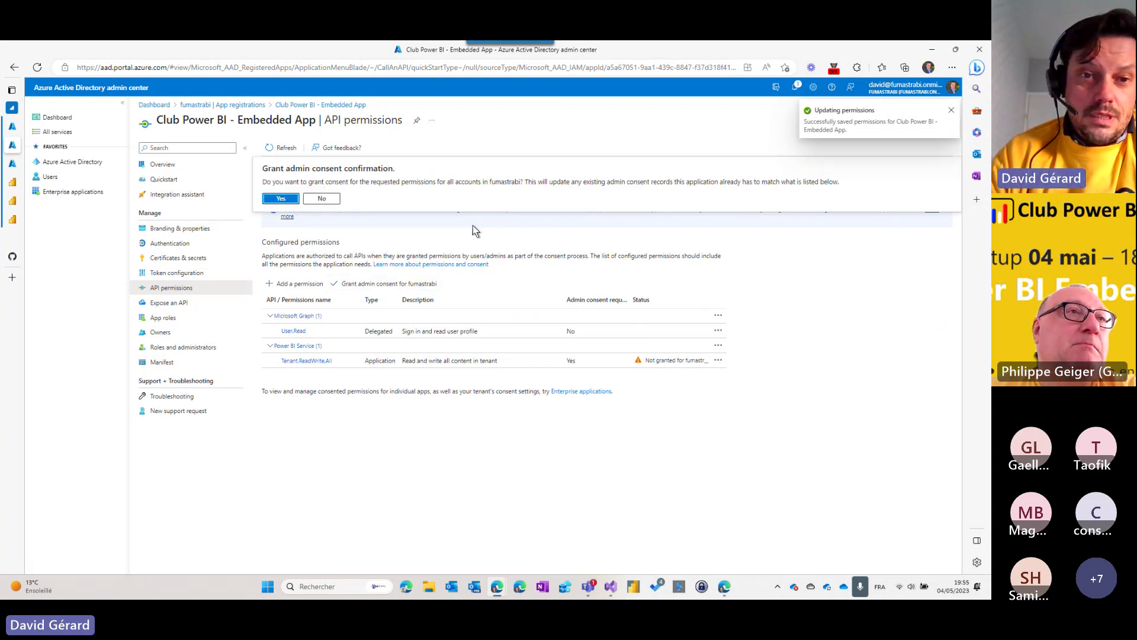
click(278, 198)
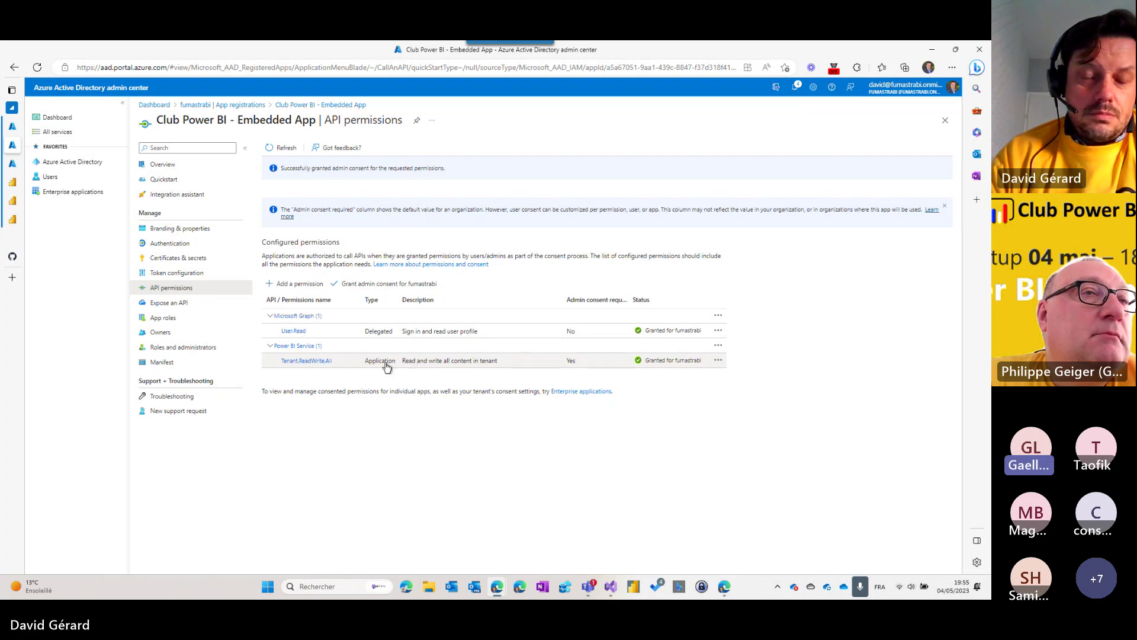
Step: Remove Power BI Security Group from the tenant setting that lets service principals use read-only admin APIs, and apply the change
mouse_move(21, 137)
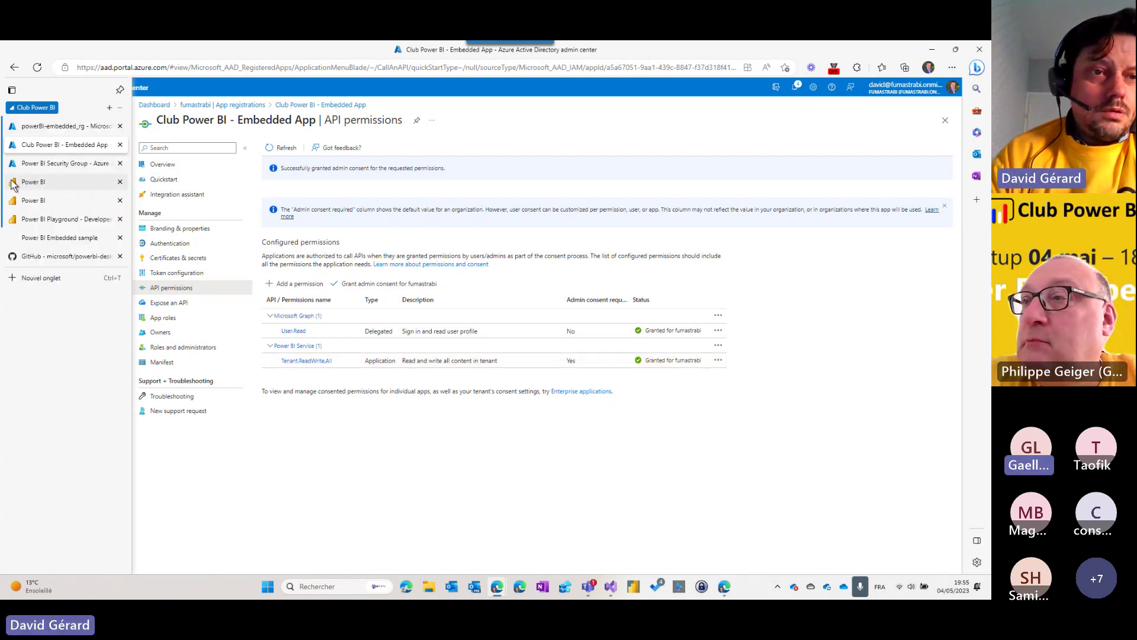
click(27, 201)
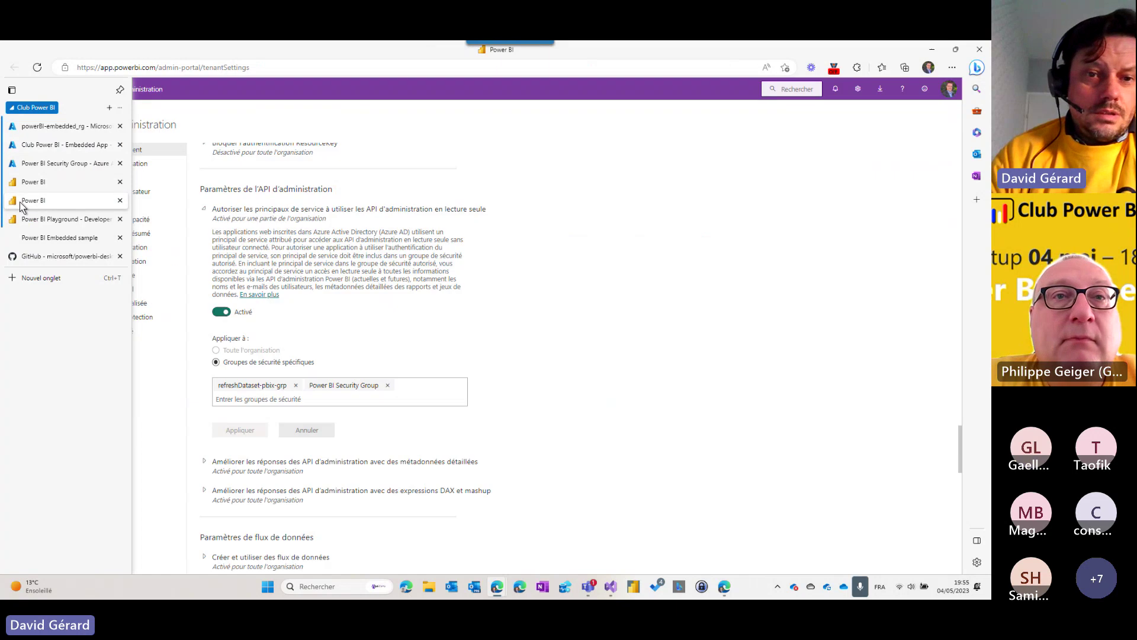
click(388, 385)
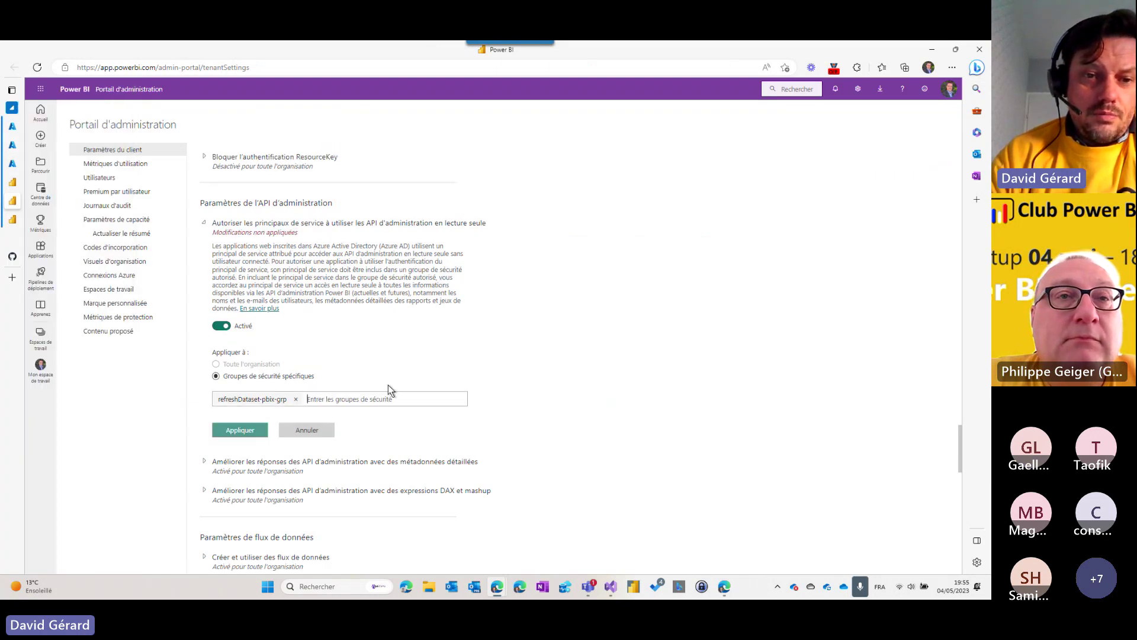
click(246, 431)
Step: Reload the Power BI Embedded sample page at localhost:5000 to test the embedded report
mouse_move(21, 129)
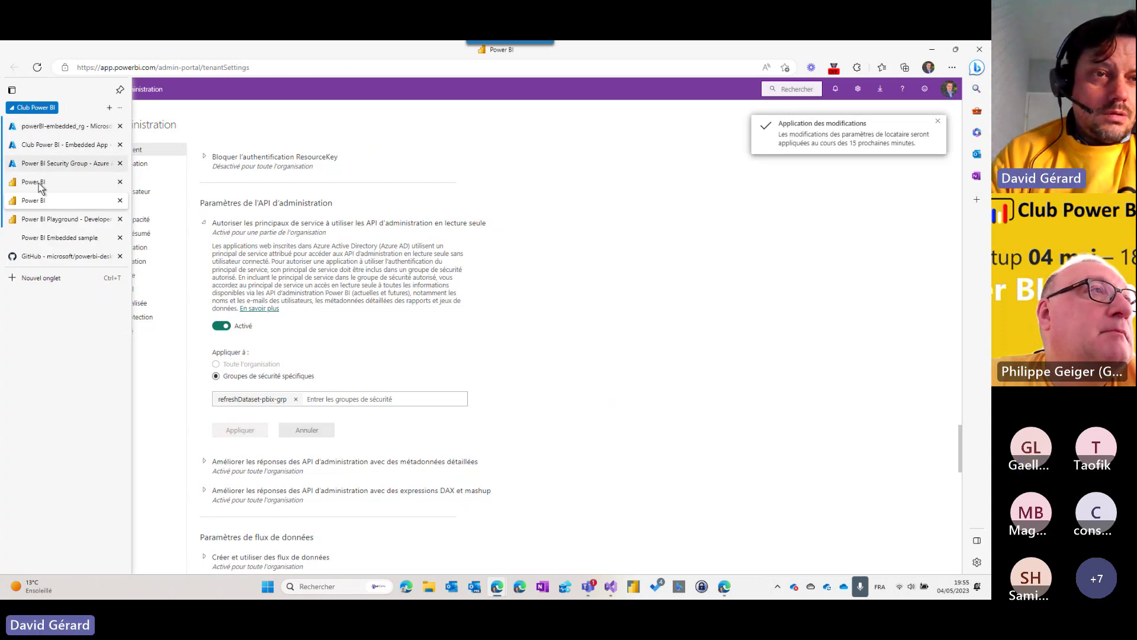
click(42, 239)
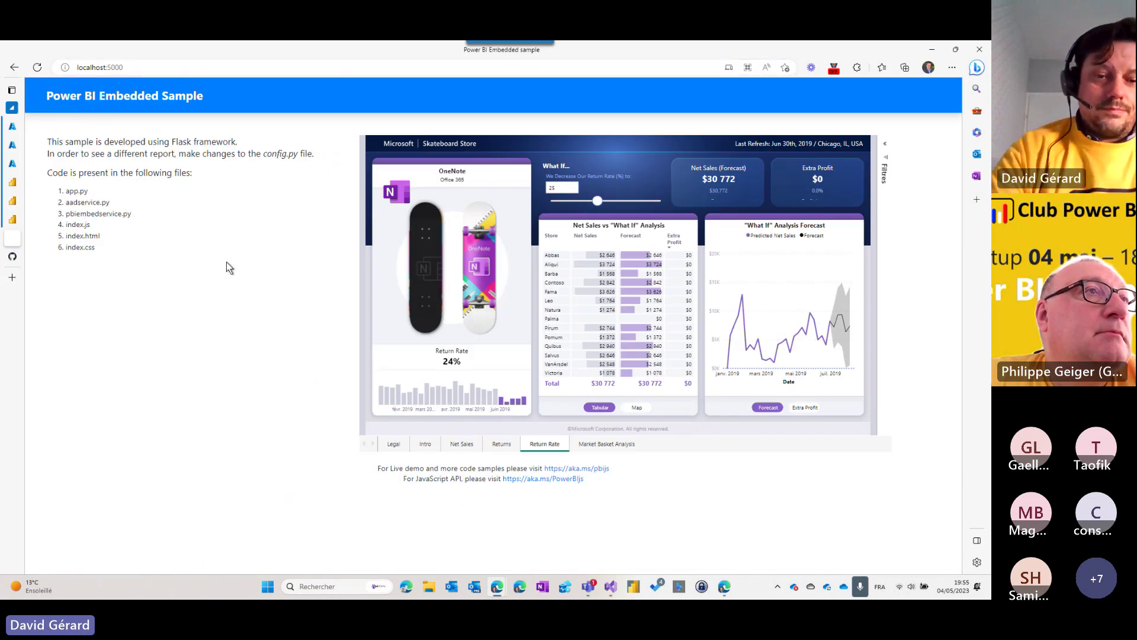
key(F5)
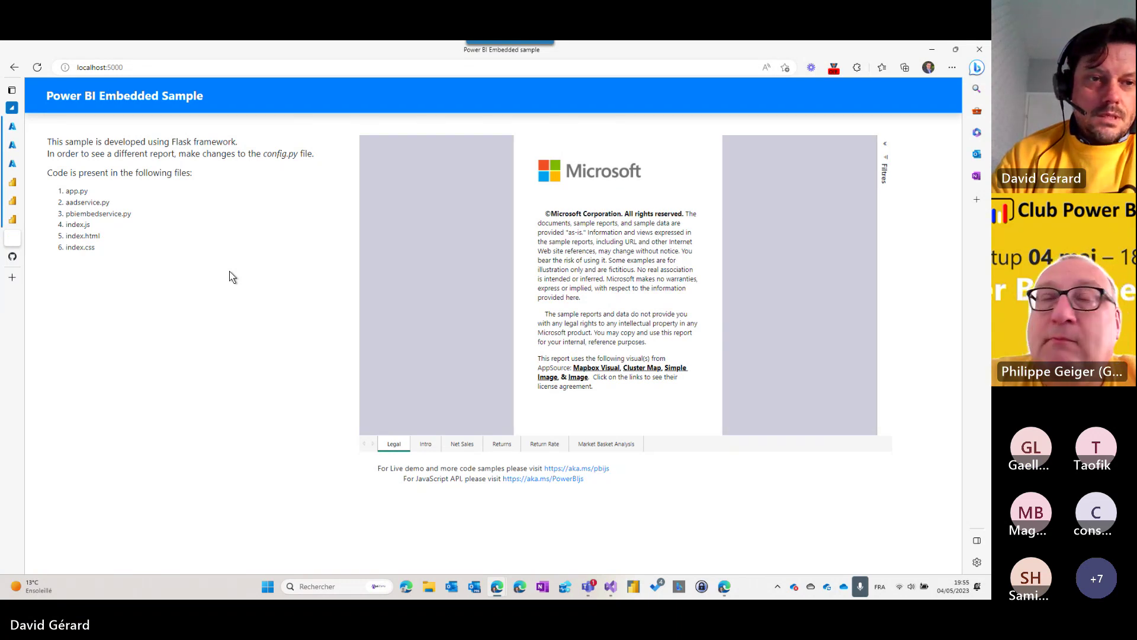
Step: Return to the admin API tenant settings in the Power BI admin portal, and switch to the Teams meeting window
mouse_move(12, 223)
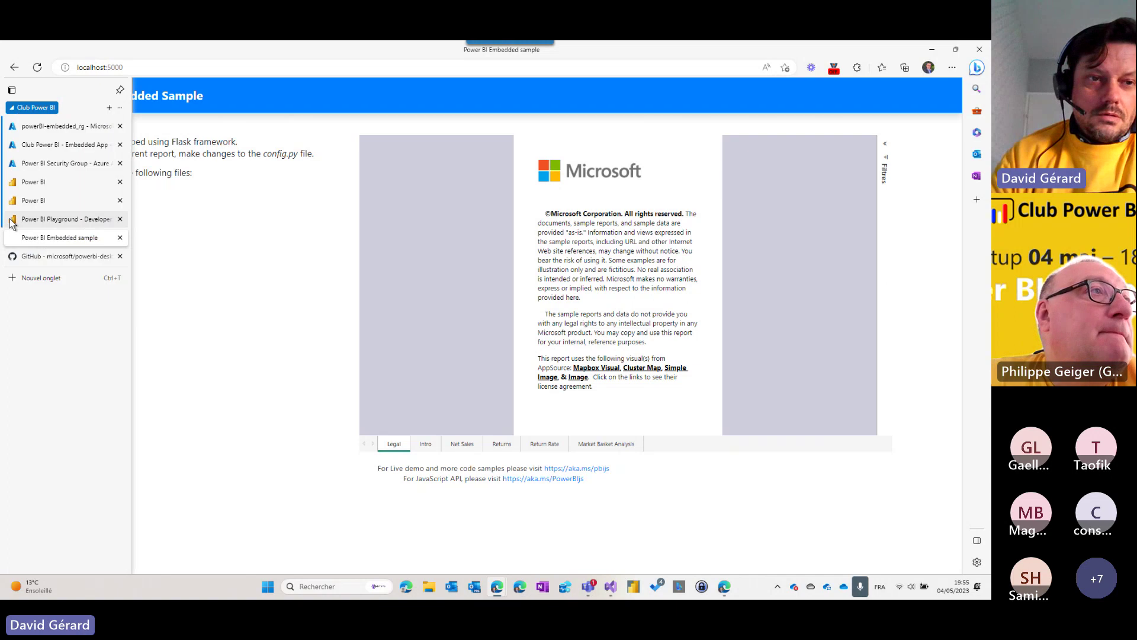
mouse_move(43, 169)
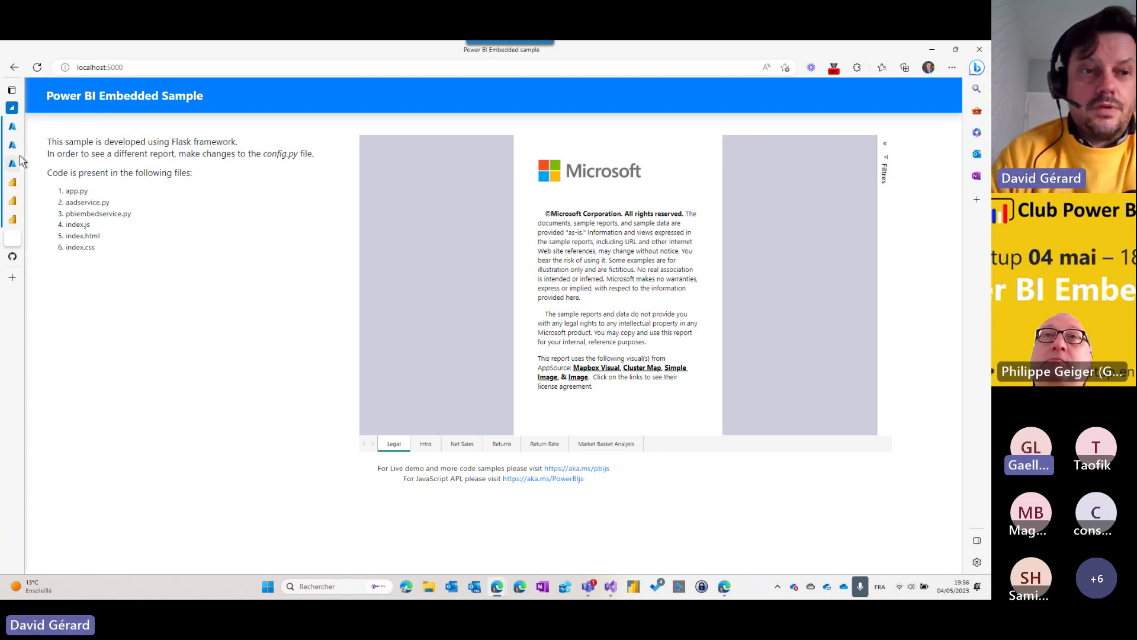
click(24, 200)
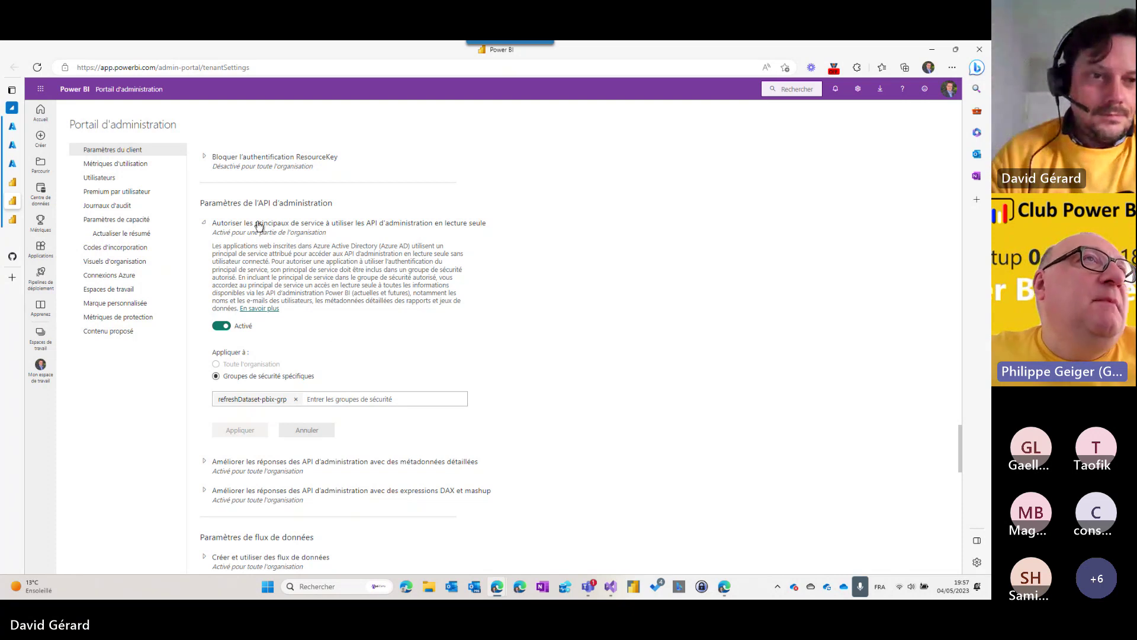
mouse_move(14, 212)
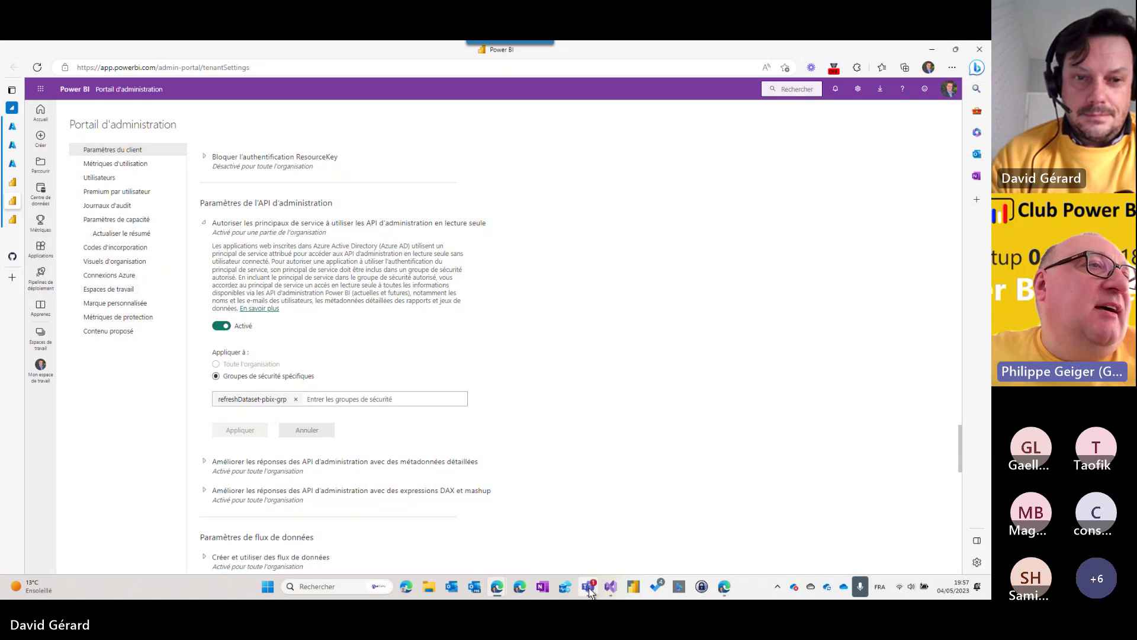
mouse_move(590, 587)
click(678, 503)
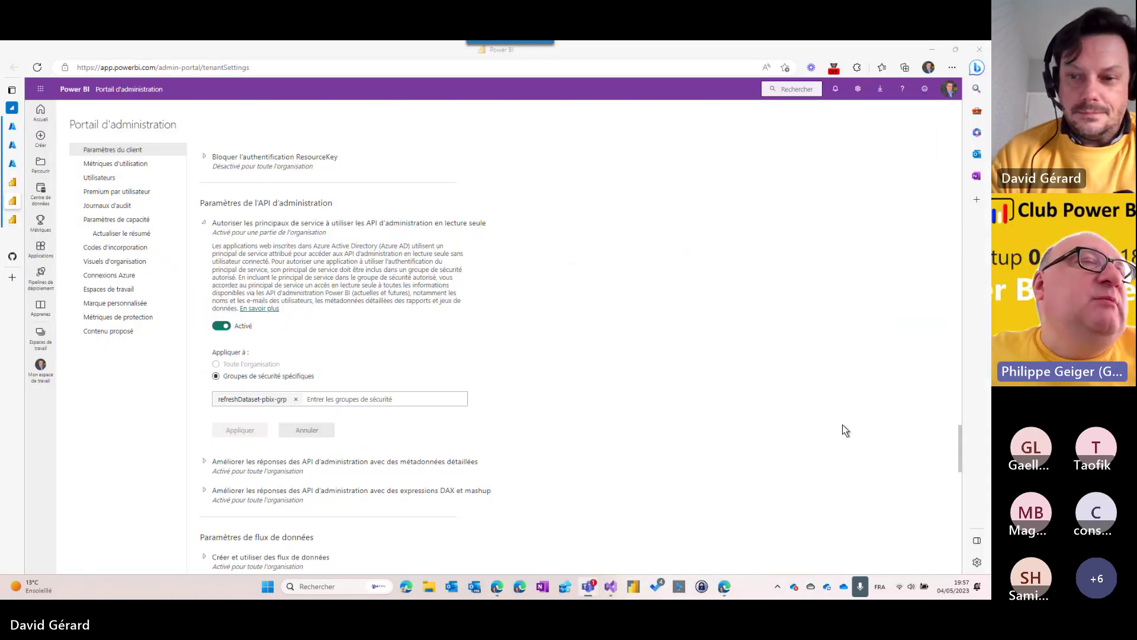